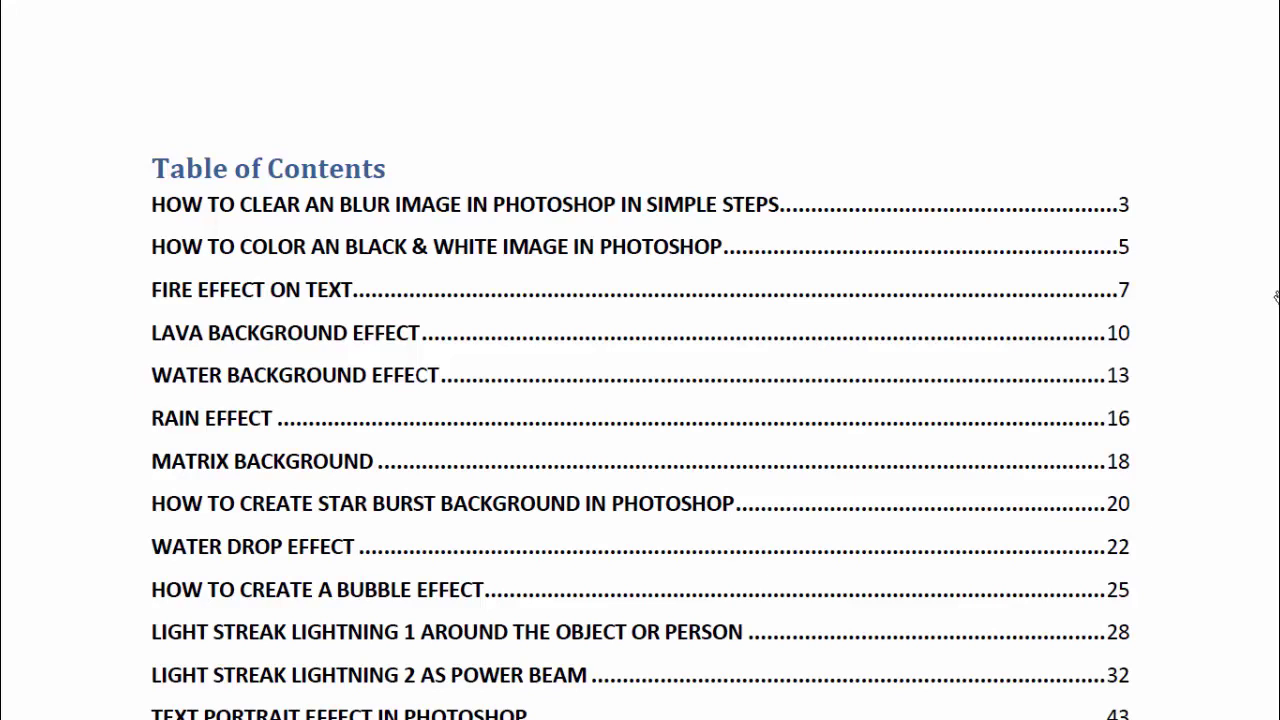
# Step: Scroll down through the PDF tutorial's table of contents and back up
pyautogui.scroll(-2, 1262, 290)
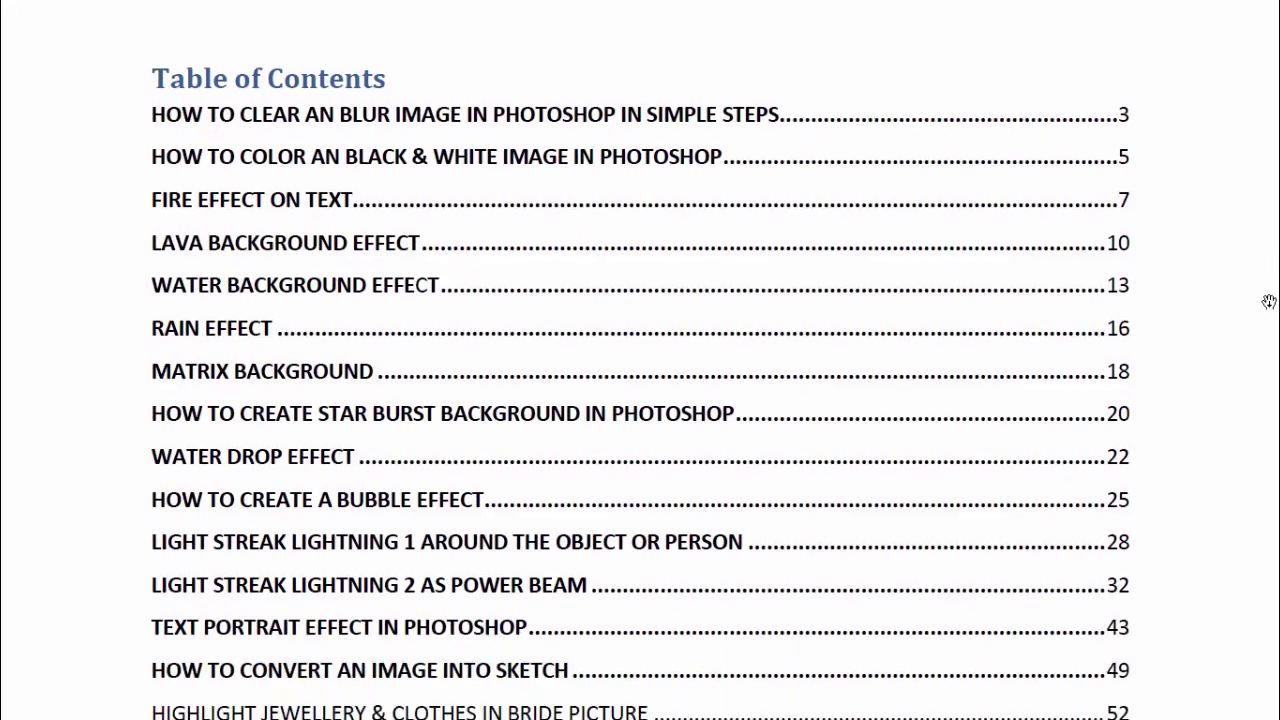
pyautogui.scroll(-1, 1264, 303)
pyautogui.scroll(-1, 1257, 306)
pyautogui.scroll(-1, 1251, 309)
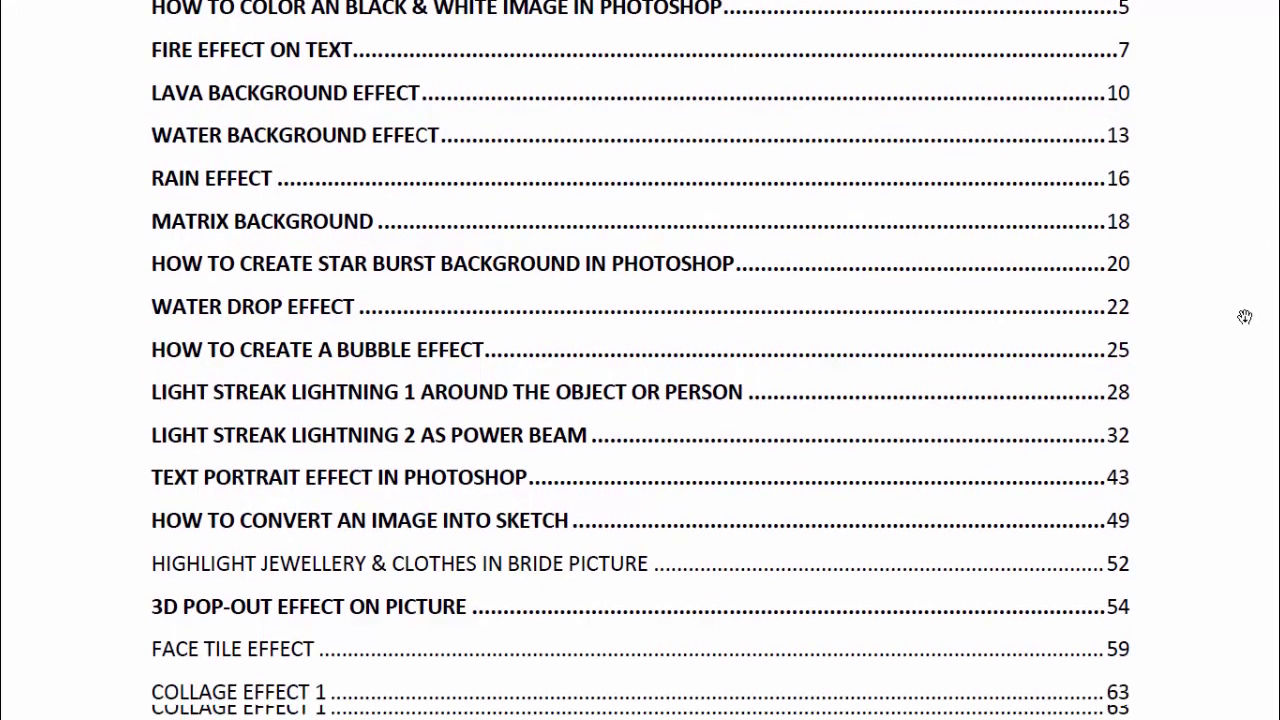
pyautogui.scroll(-1, 1243, 317)
pyautogui.scroll(-1, 1241, 317)
pyautogui.scroll(-1, 1238, 319)
pyautogui.scroll(-1, 1236, 322)
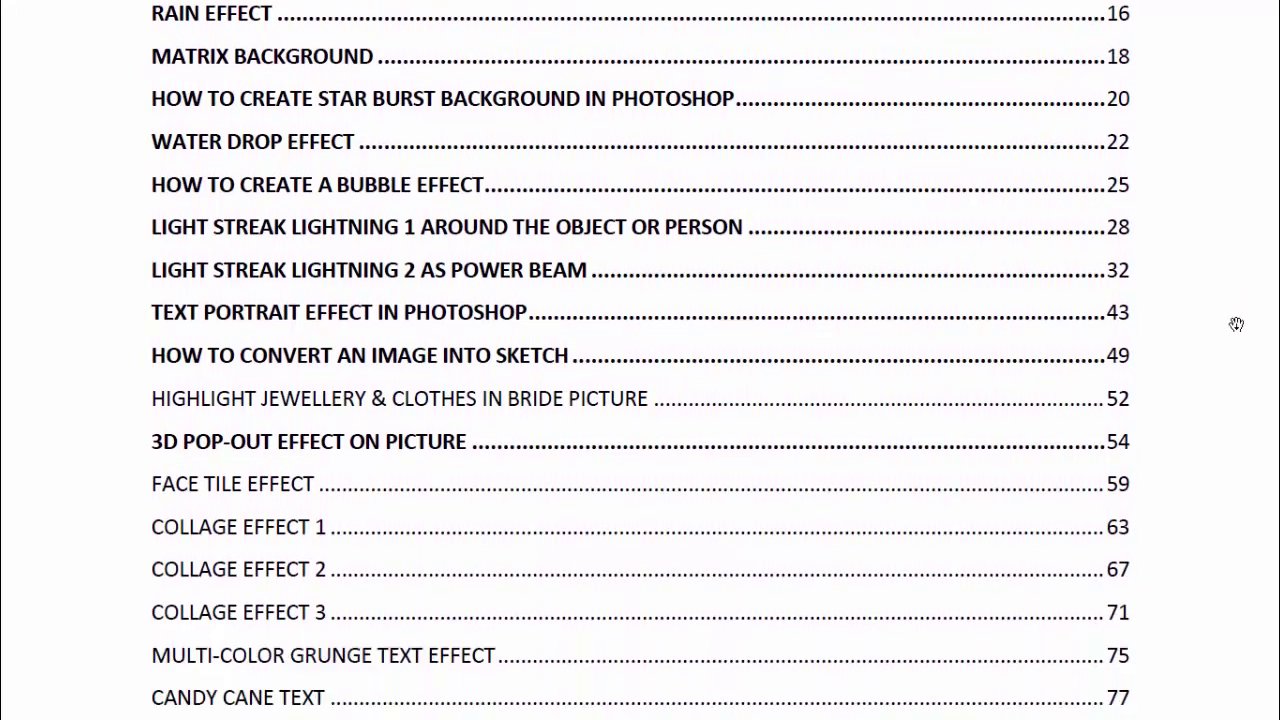
pyautogui.scroll(-1, 1236, 324)
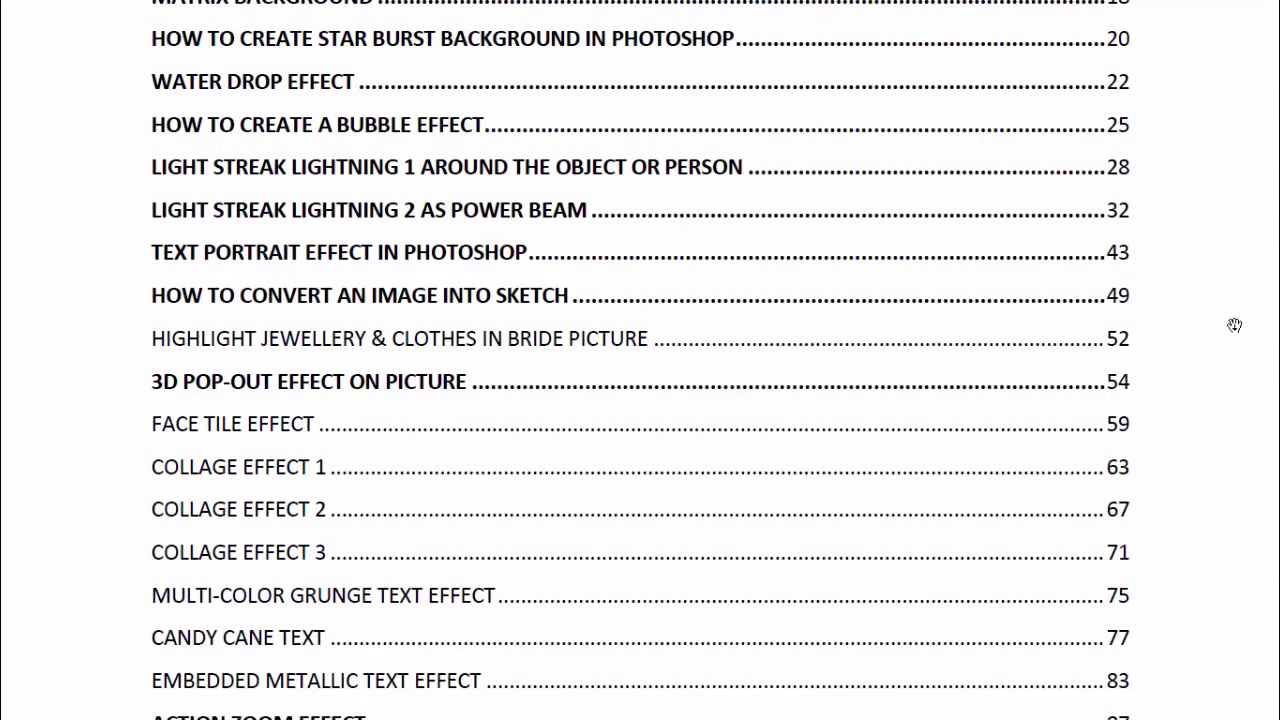
pyautogui.scroll(2, 1235, 325)
pyautogui.scroll(2, 1235, 325)
pyautogui.scroll(2, 1235, 325)
pyautogui.scroll(1, 1235, 325)
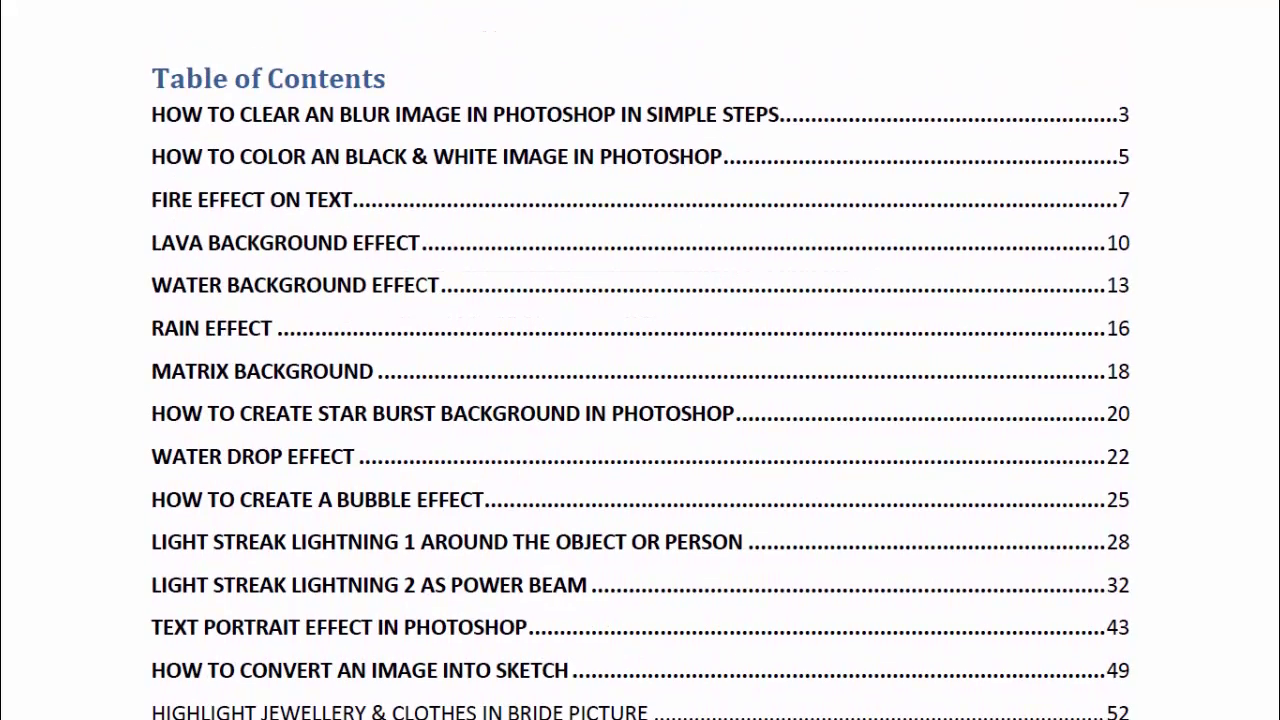
pyautogui.scroll(1, 640, 400)
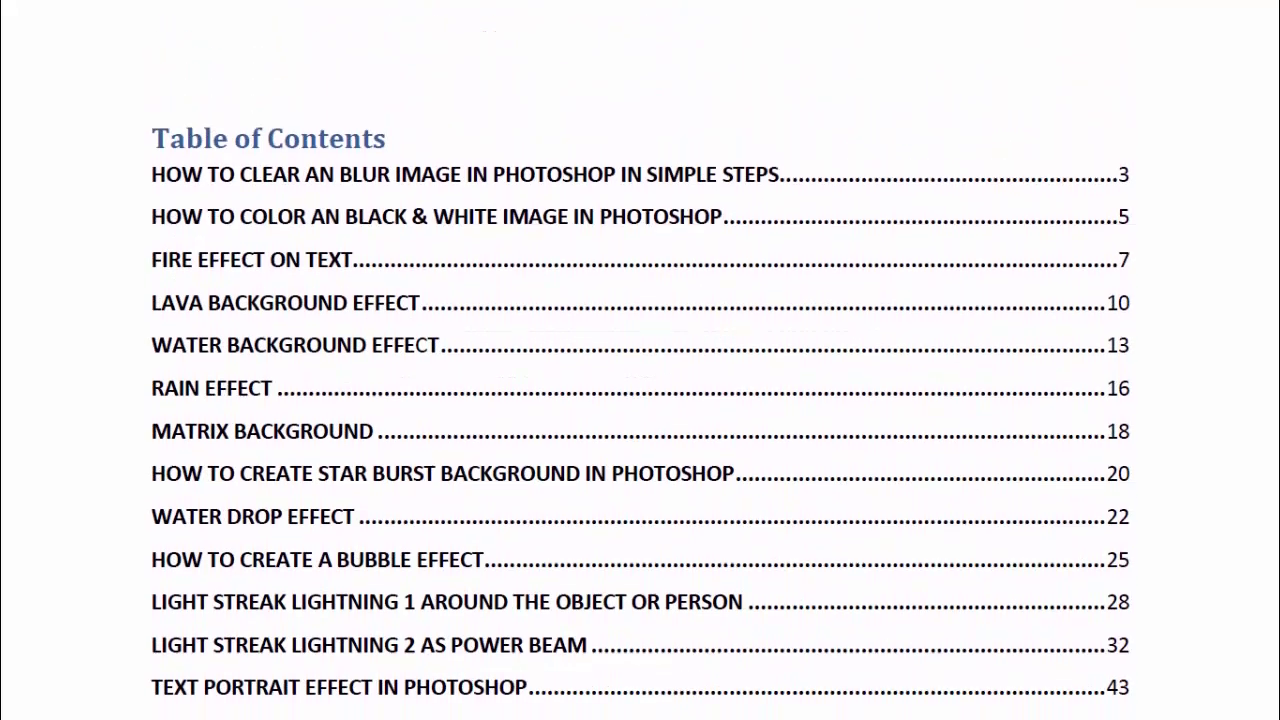
# Step: Jump to the blur-image section, read through its steps, and return to the contents
pyautogui.click(336, 185)
pyautogui.scroll(-2, 462, 219)
pyautogui.scroll(-2, 469, 223)
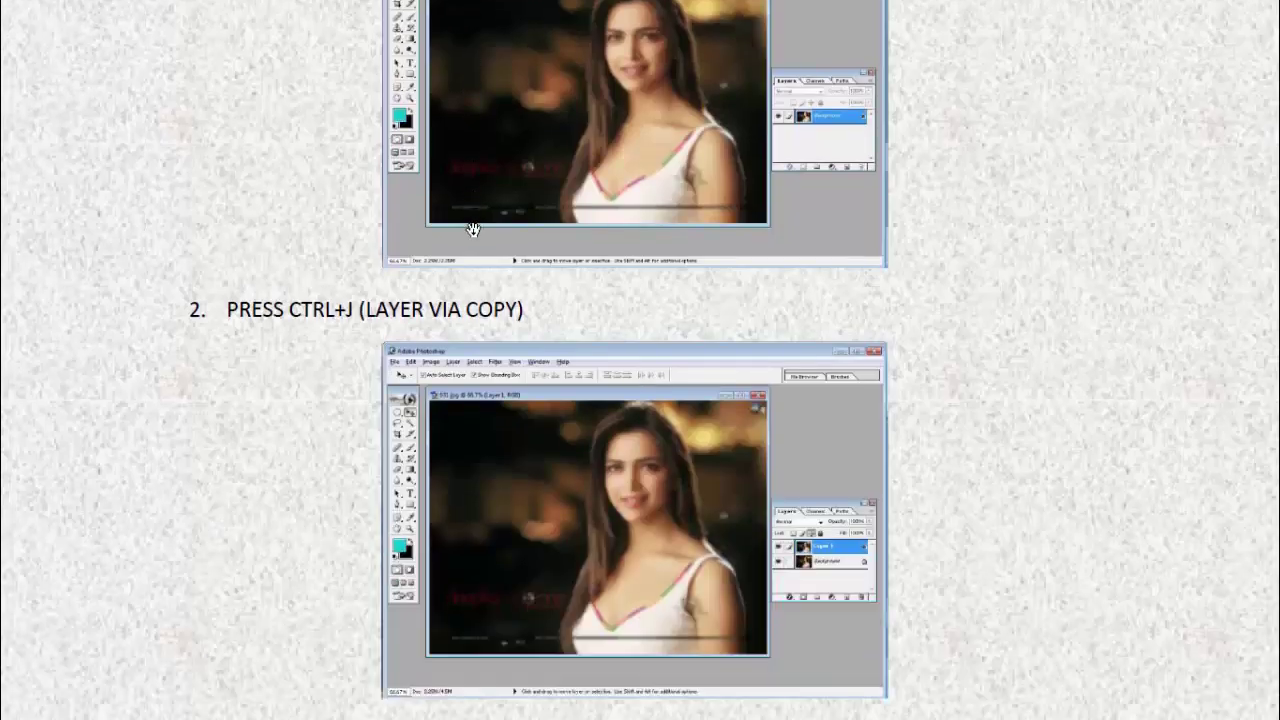
pyautogui.scroll(-2, 472, 223)
pyautogui.scroll(-1, 847, 343)
pyautogui.scroll(-1, 848, 345)
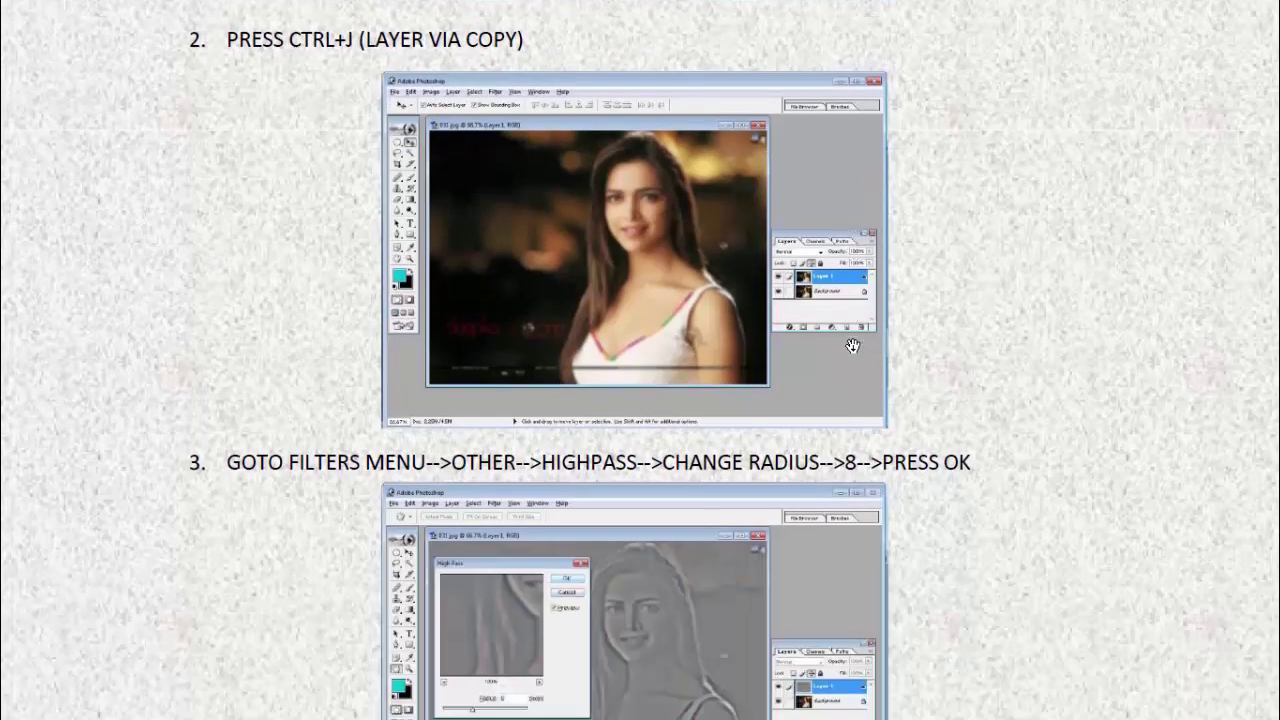
pyautogui.scroll(-1, 848, 347)
pyautogui.scroll(-1, 849, 350)
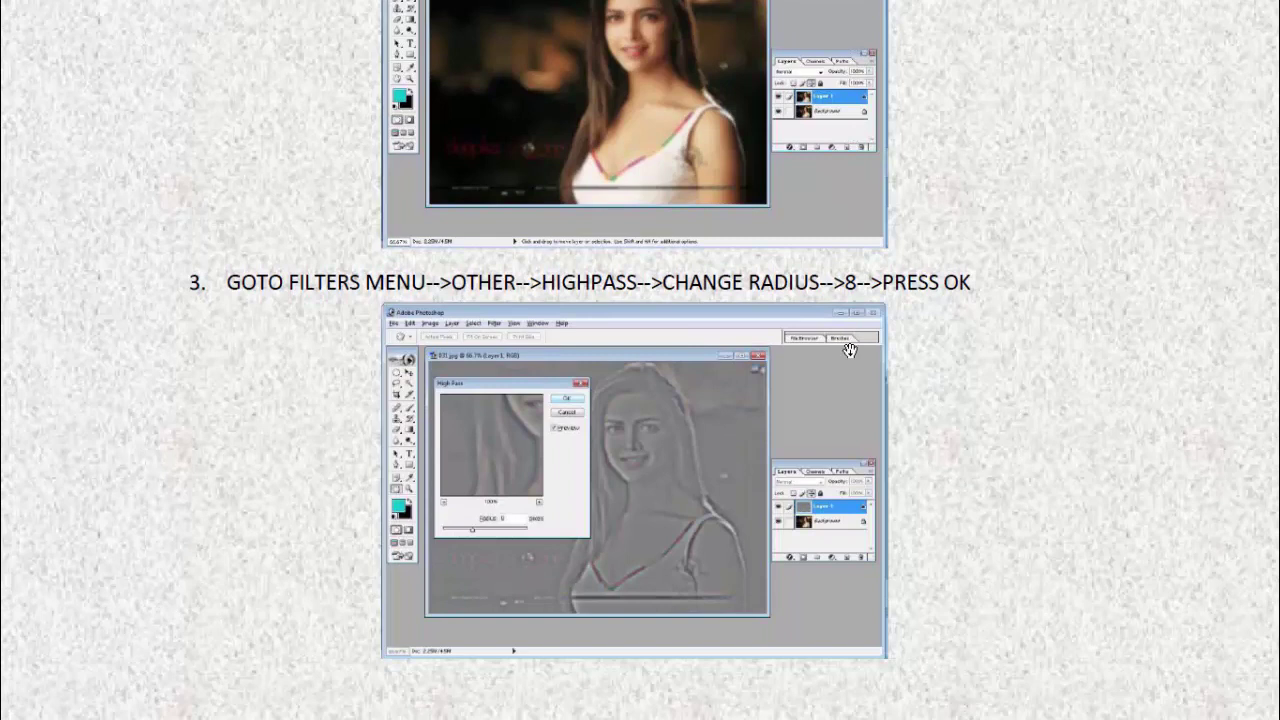
pyautogui.scroll(1, 1044, 348)
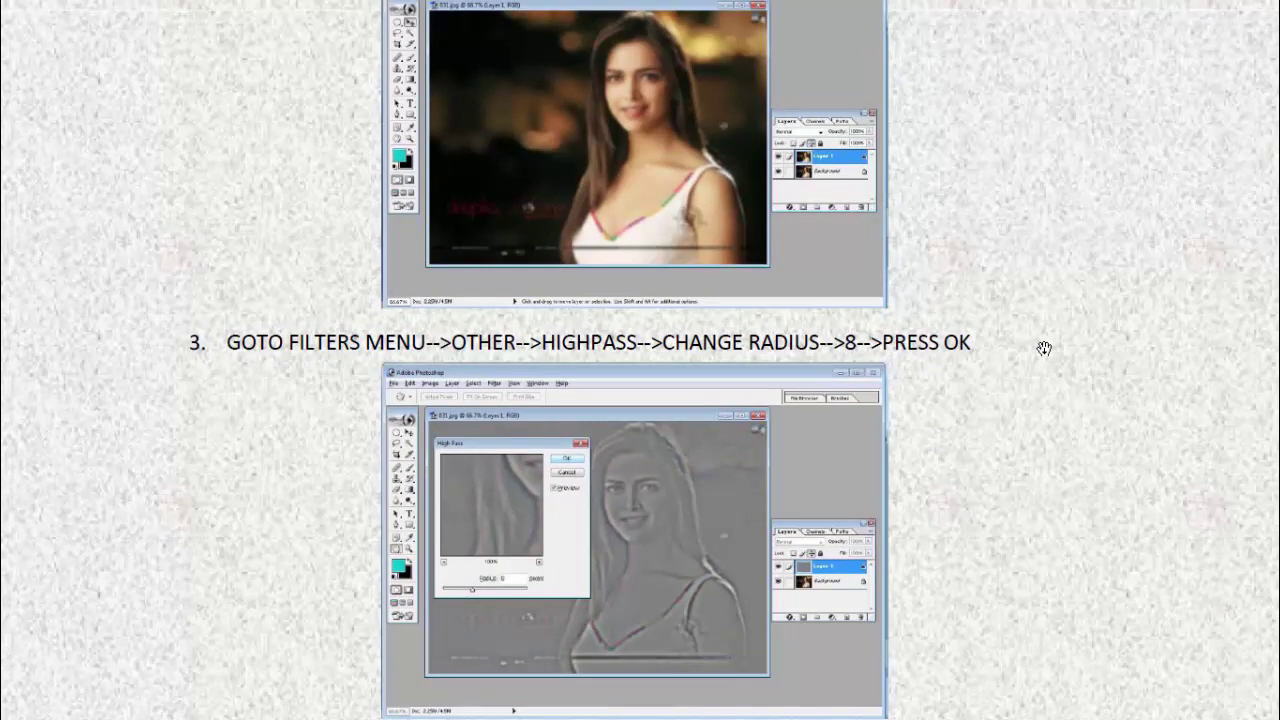
pyautogui.scroll(1, 1044, 348)
pyautogui.scroll(10, 1044, 348)
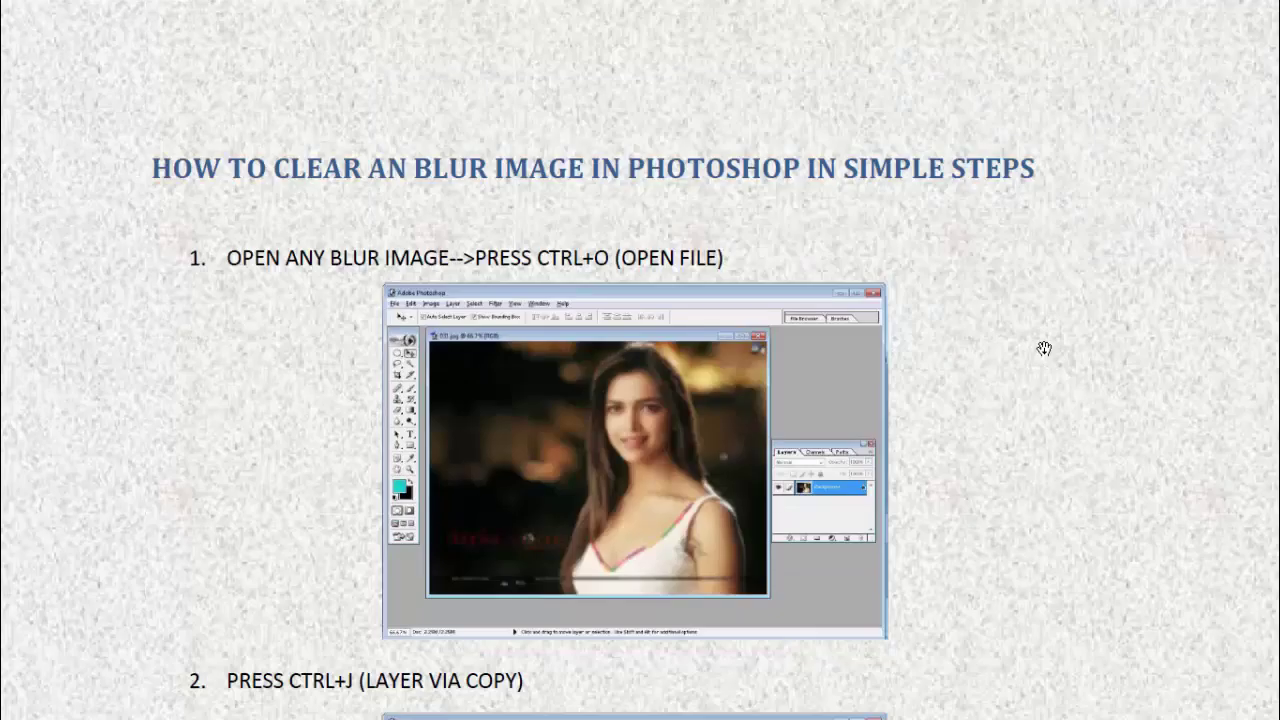
pyautogui.scroll(5, 1044, 348)
pyautogui.scroll(1, 1044, 348)
pyautogui.scroll(2, 1044, 348)
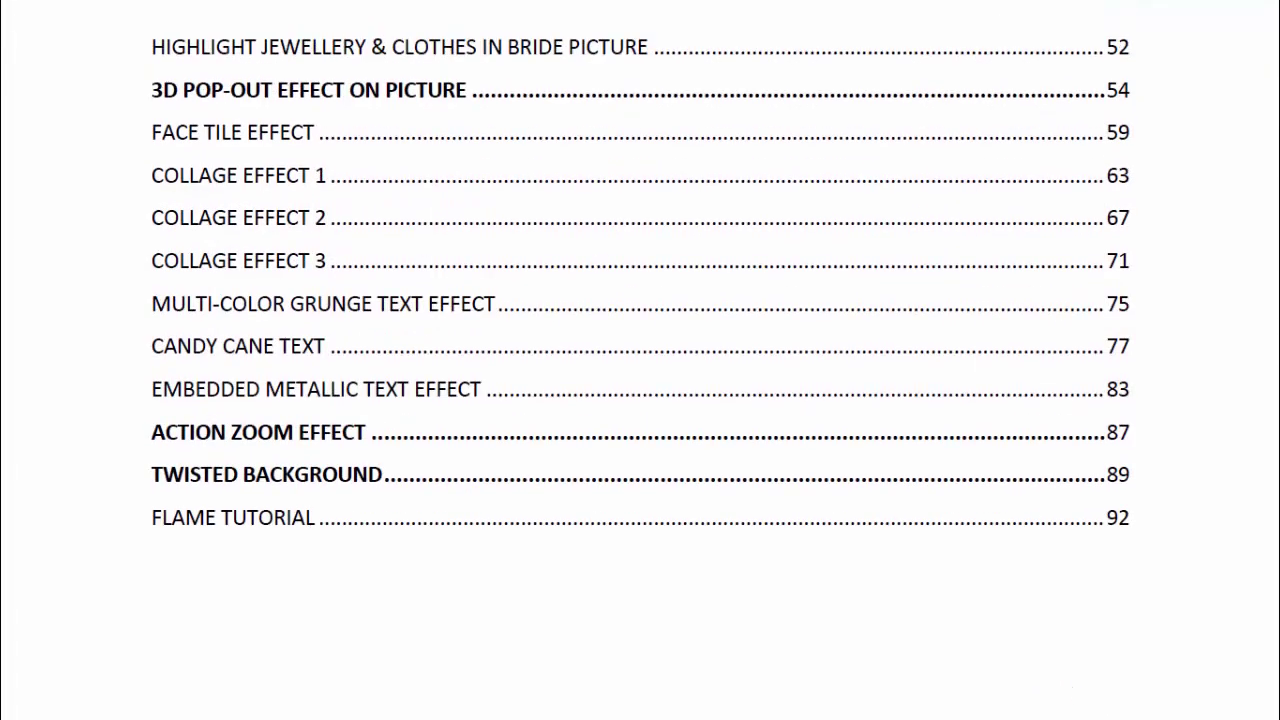
pyautogui.scroll(2, 1044, 348)
pyautogui.scroll(2, 1044, 348)
pyautogui.scroll(1, 1044, 348)
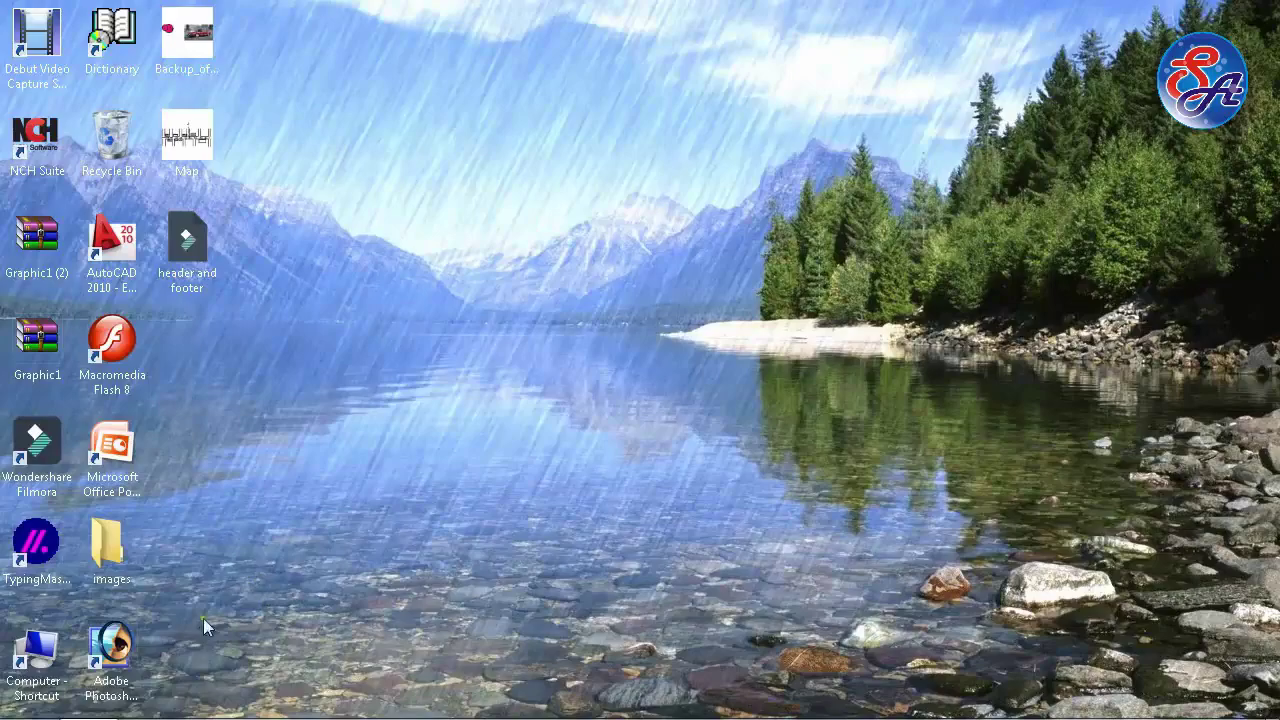
# Step: Launch Adobe Photoshop from its desktop shortcut
pyautogui.doubleClick(113, 650)
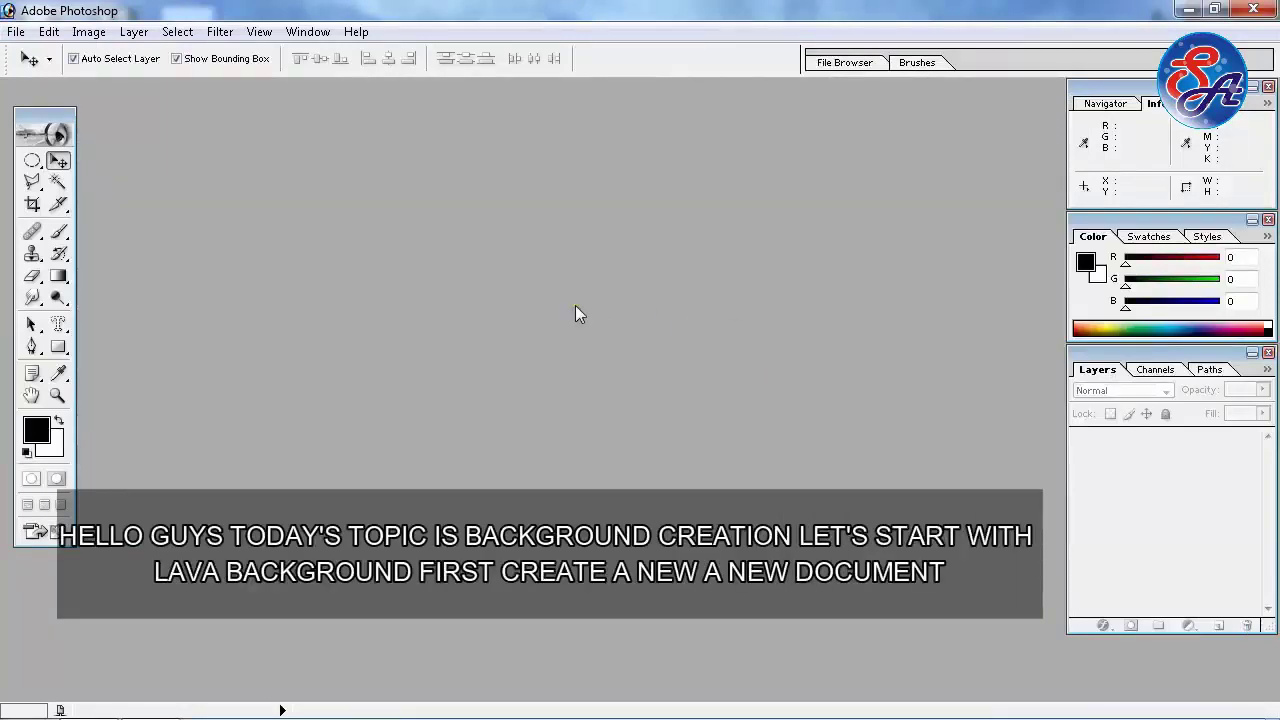
# Step: Create a white 1024 × 768, 72 ppi document named Lava and move its window aside
pyautogui.hotkey('ctrl', 'n')
pyautogui.write('Lava')
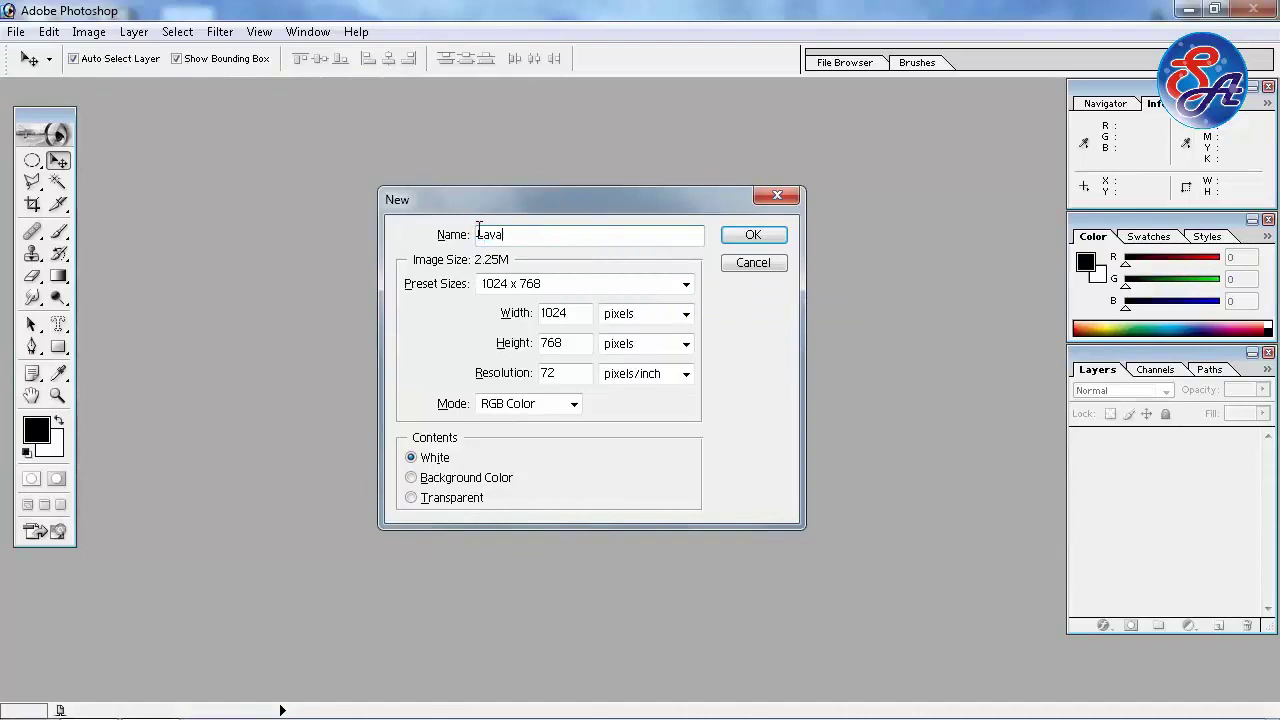
pyautogui.click(745, 236)
pyautogui.moveTo(631, 98); pyautogui.dragTo(745, 121)
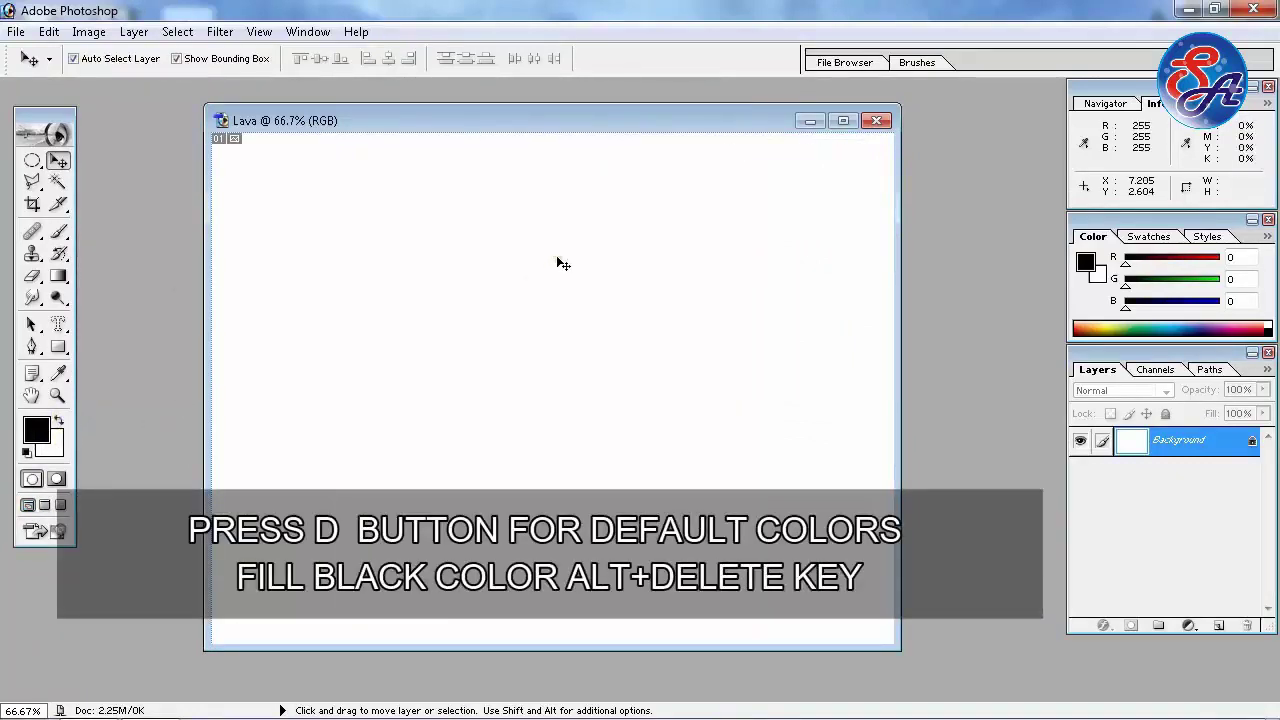
# Step: Fill the Lava canvas with black and add a lens flare at the upper left
pyautogui.press('alt')
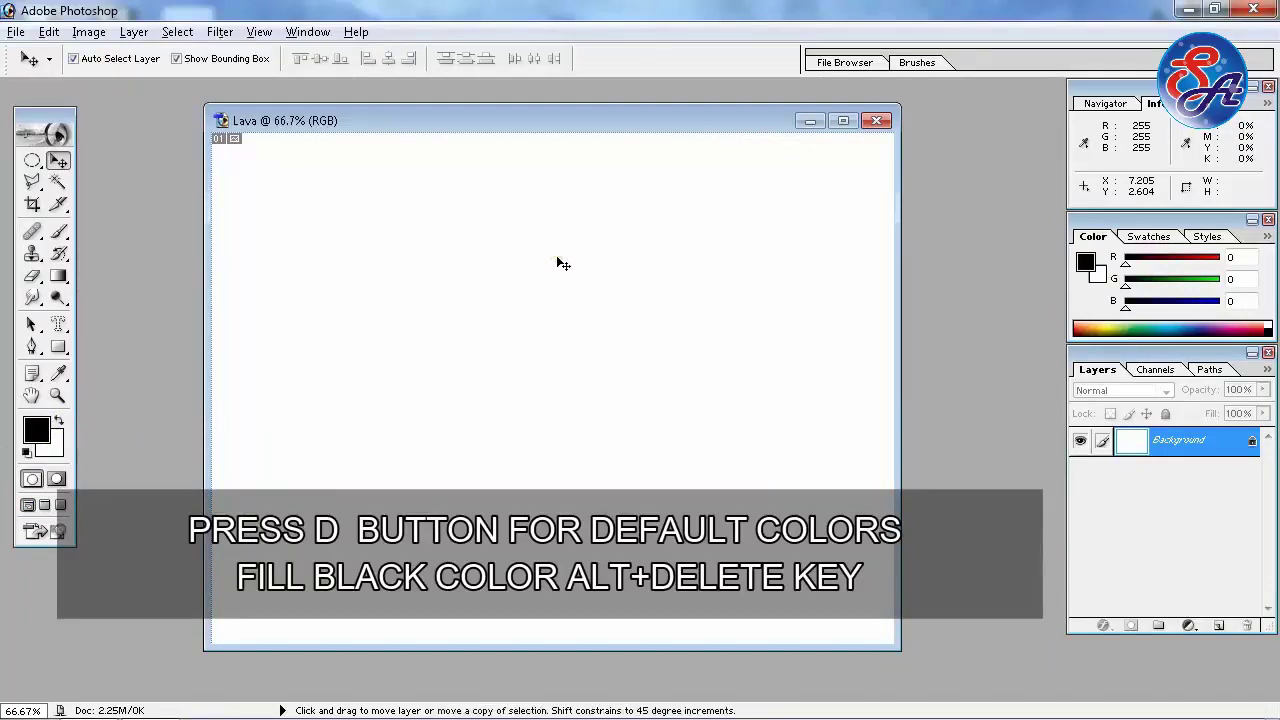
pyautogui.hotkey('alt', 'Delete')
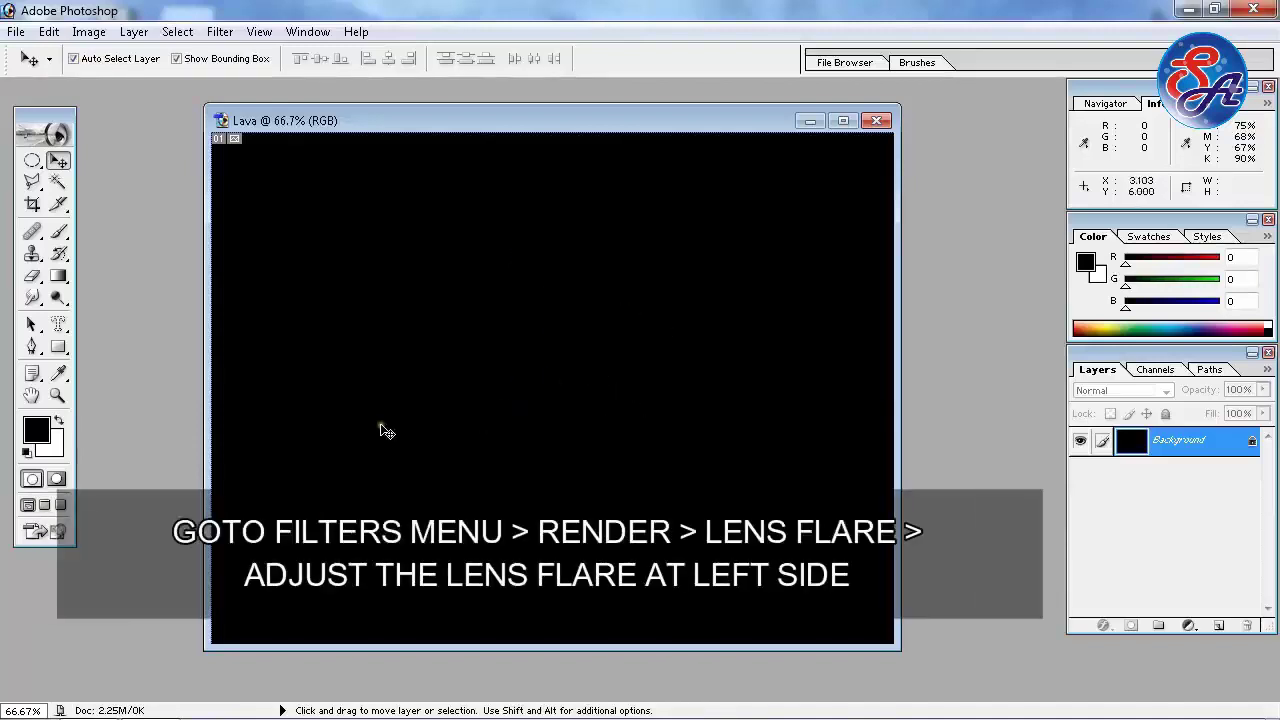
pyautogui.click(217, 33)
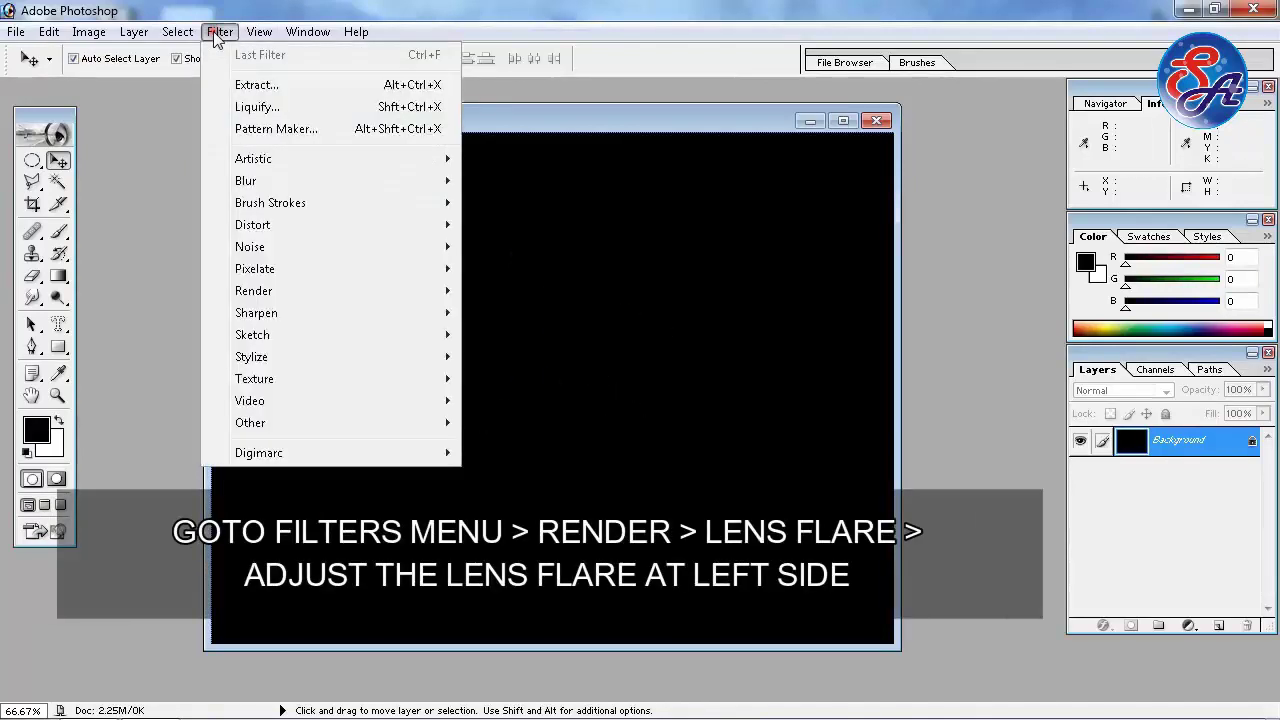
pyautogui.moveTo(254, 291)
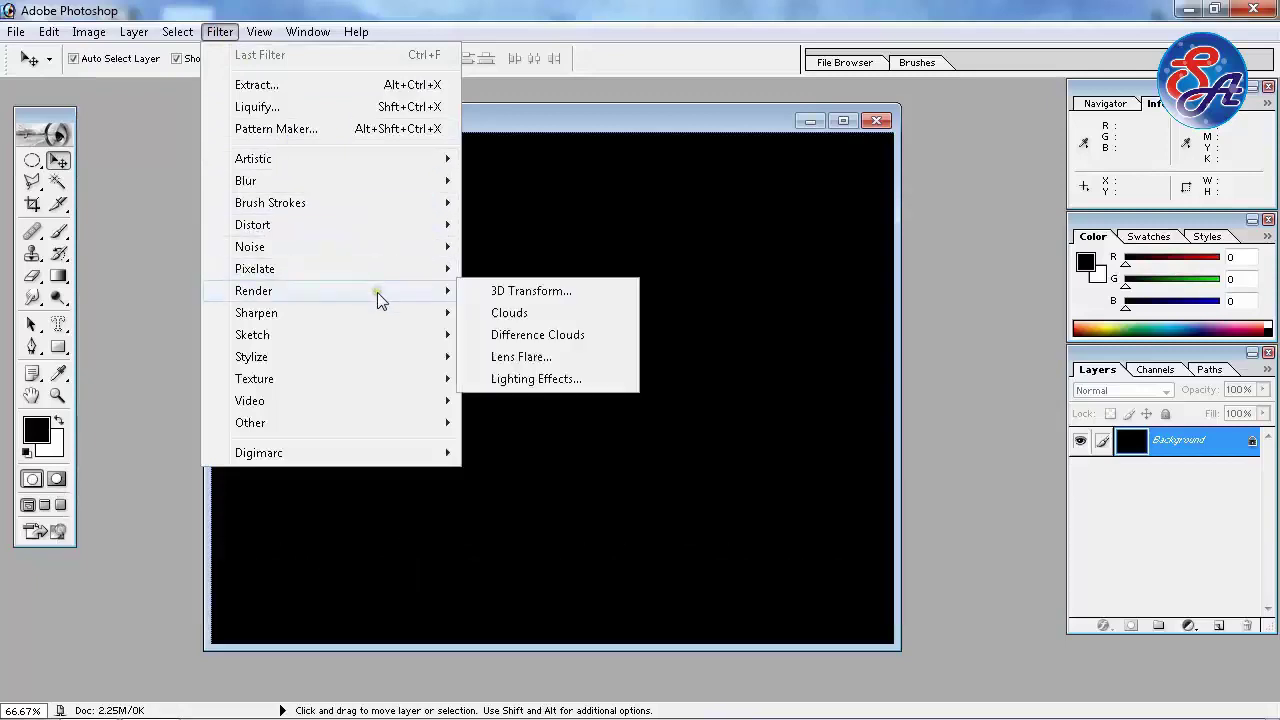
pyautogui.click(570, 356)
pyautogui.click(539, 269)
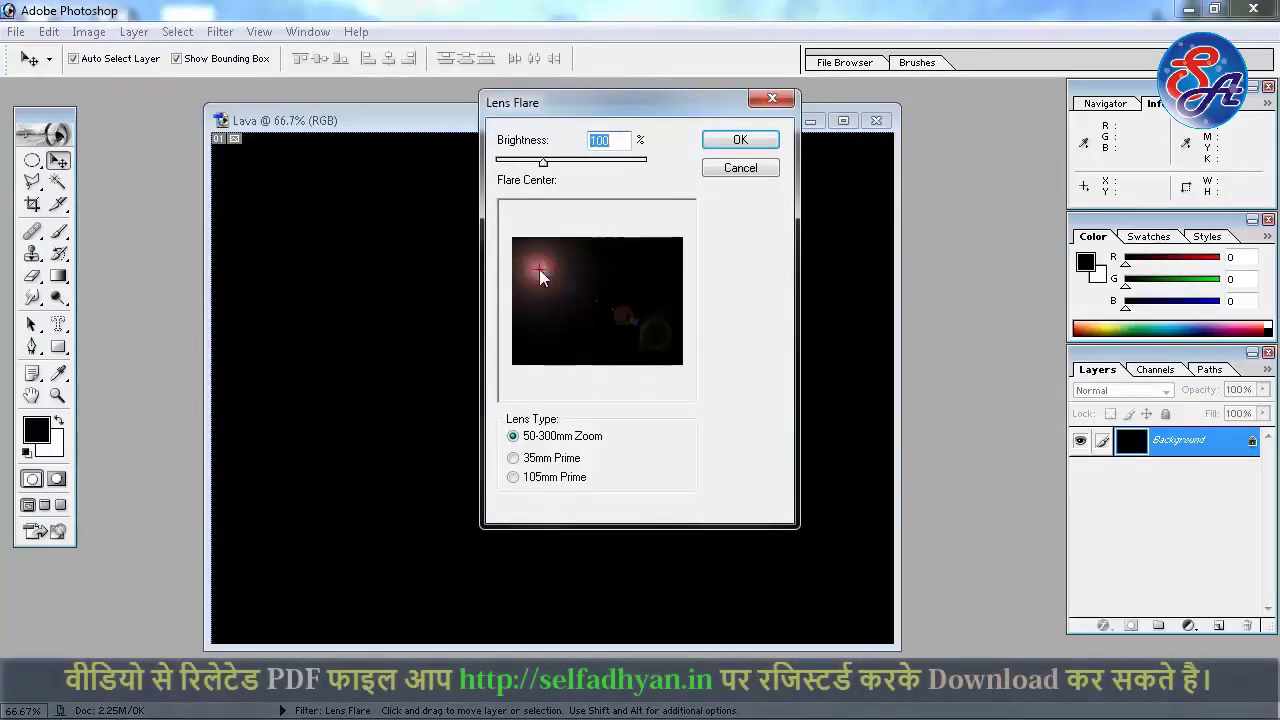
pyautogui.click(541, 264)
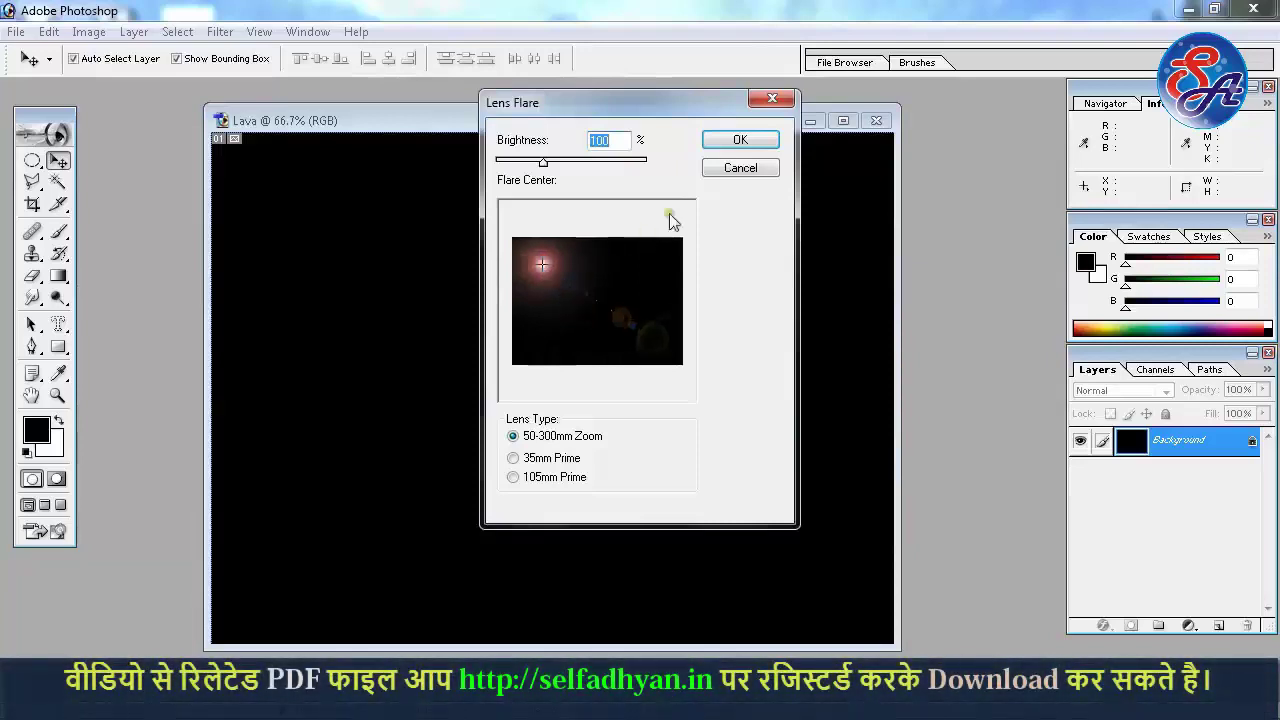
pyautogui.click(732, 150)
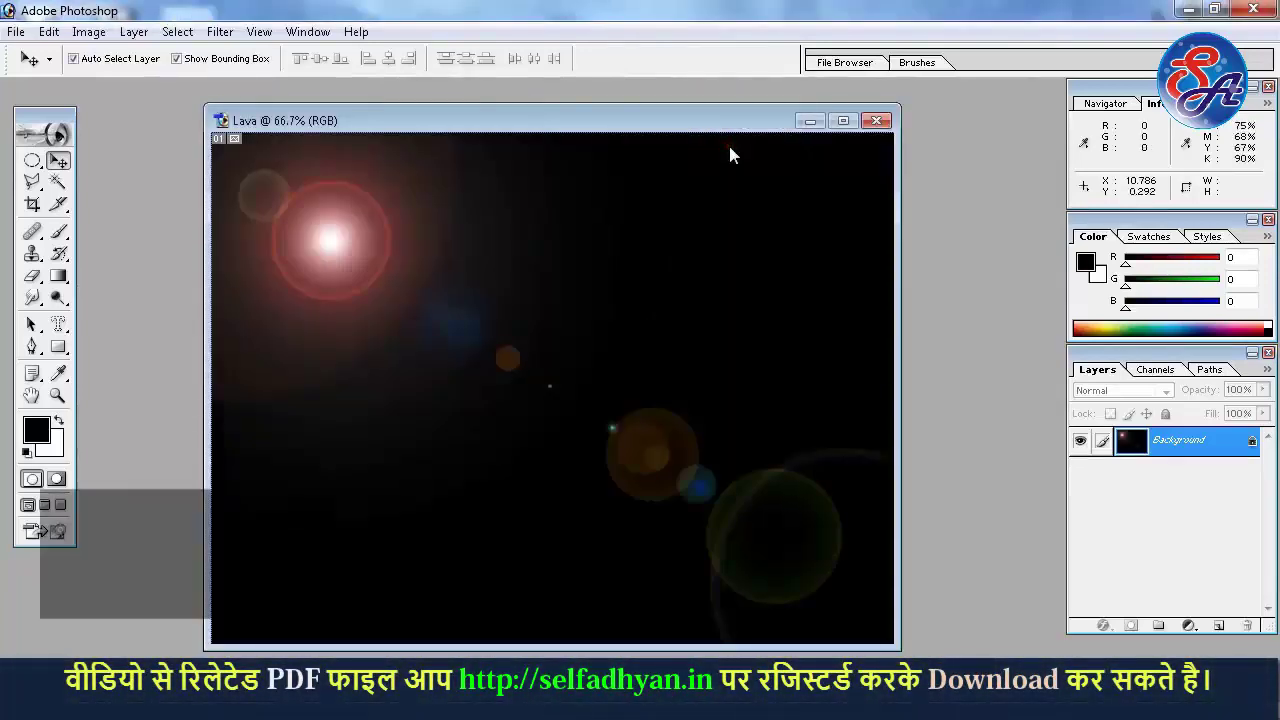
# Step: Add a second lens flare at the upper right of the canvas
pyautogui.click(221, 32)
pyautogui.click(340, 291)
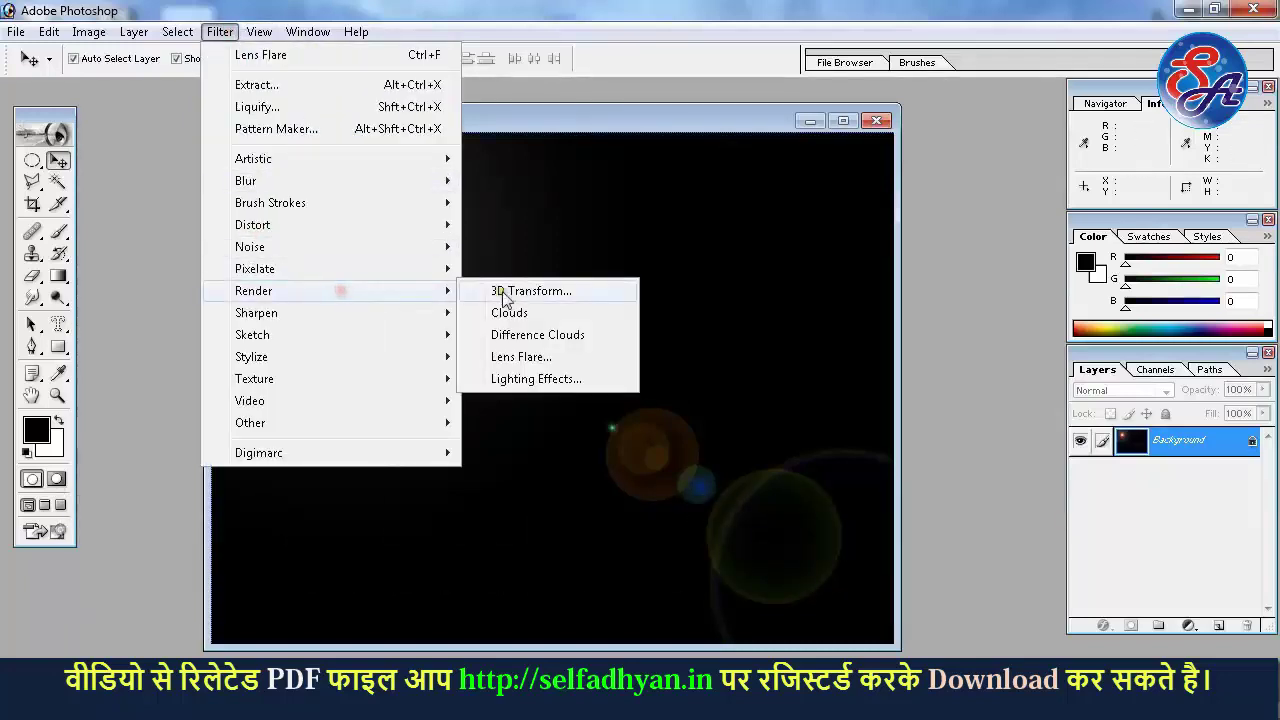
pyautogui.click(563, 355)
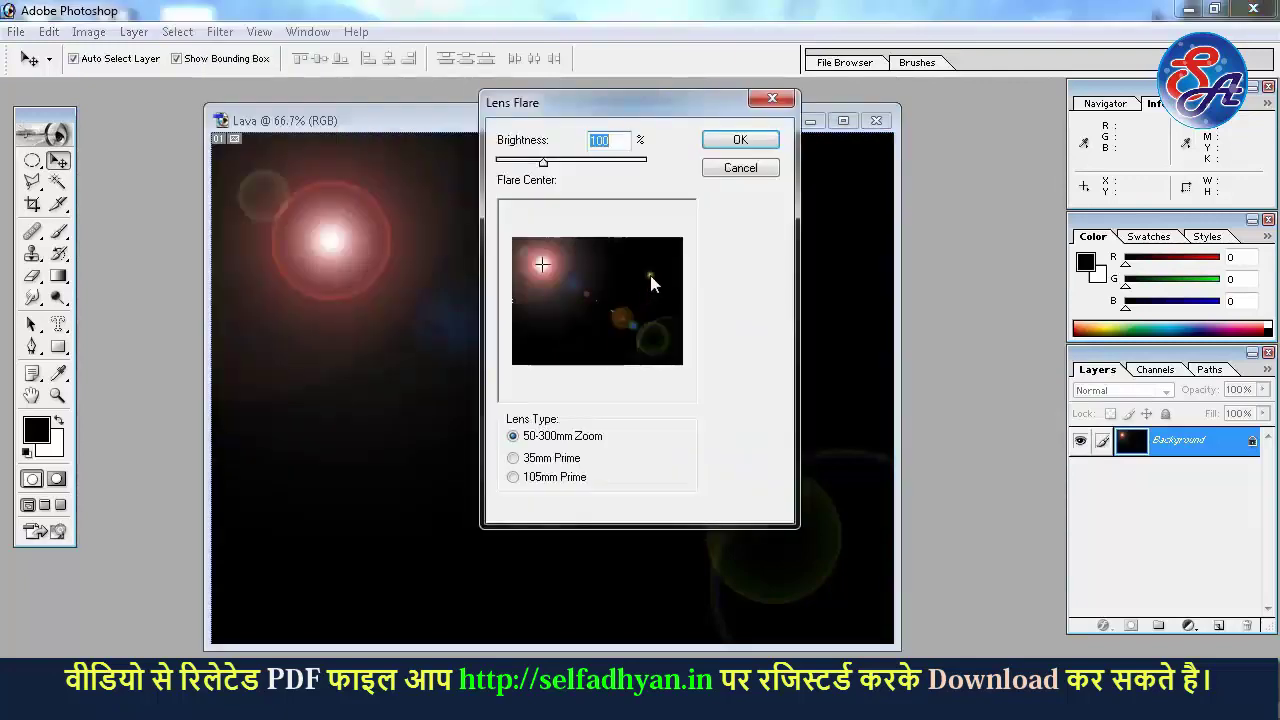
pyautogui.click(647, 271)
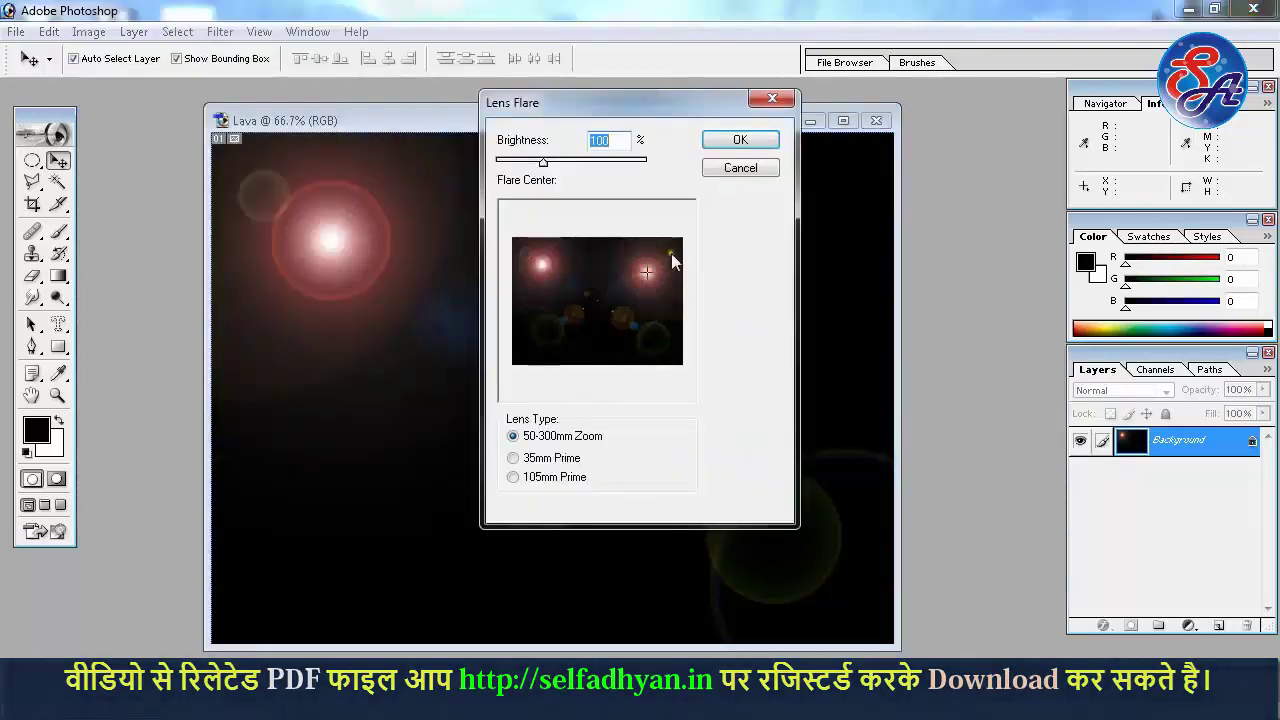
pyautogui.click(740, 141)
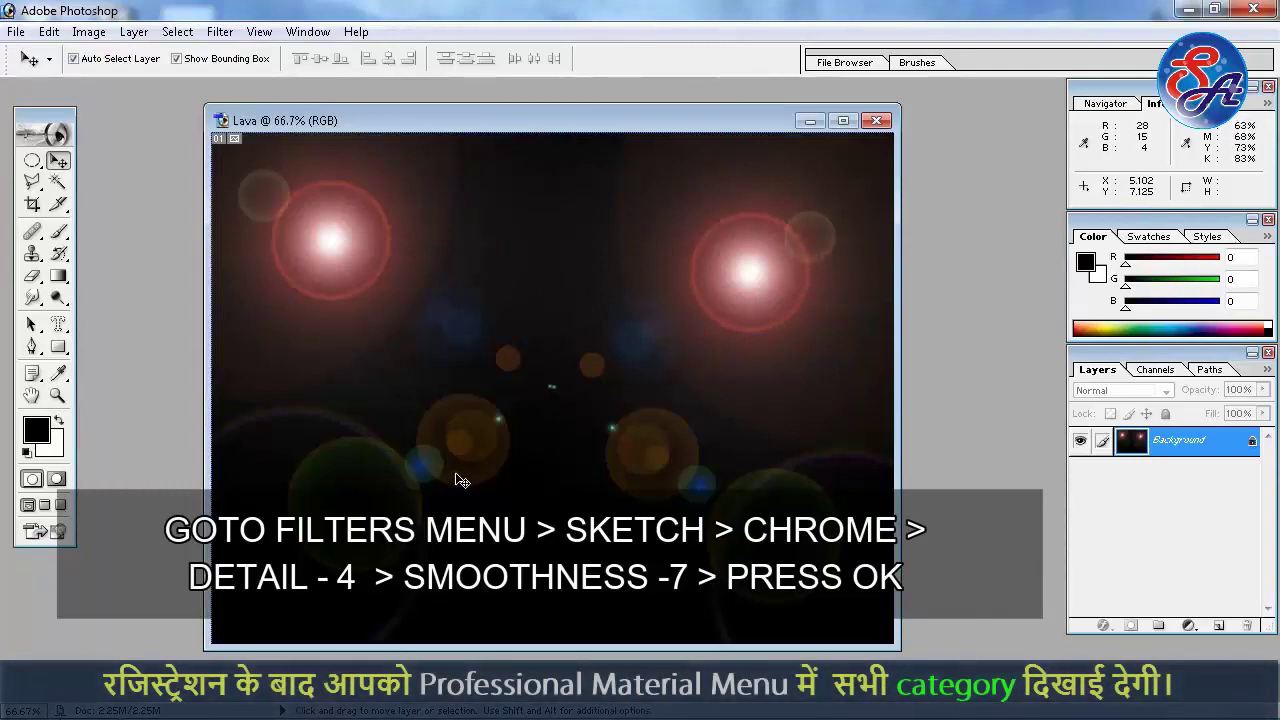
# Step: Apply the Sketch > Chrome filter with Detail 4 and Smoothness 7
pyautogui.click(220, 31)
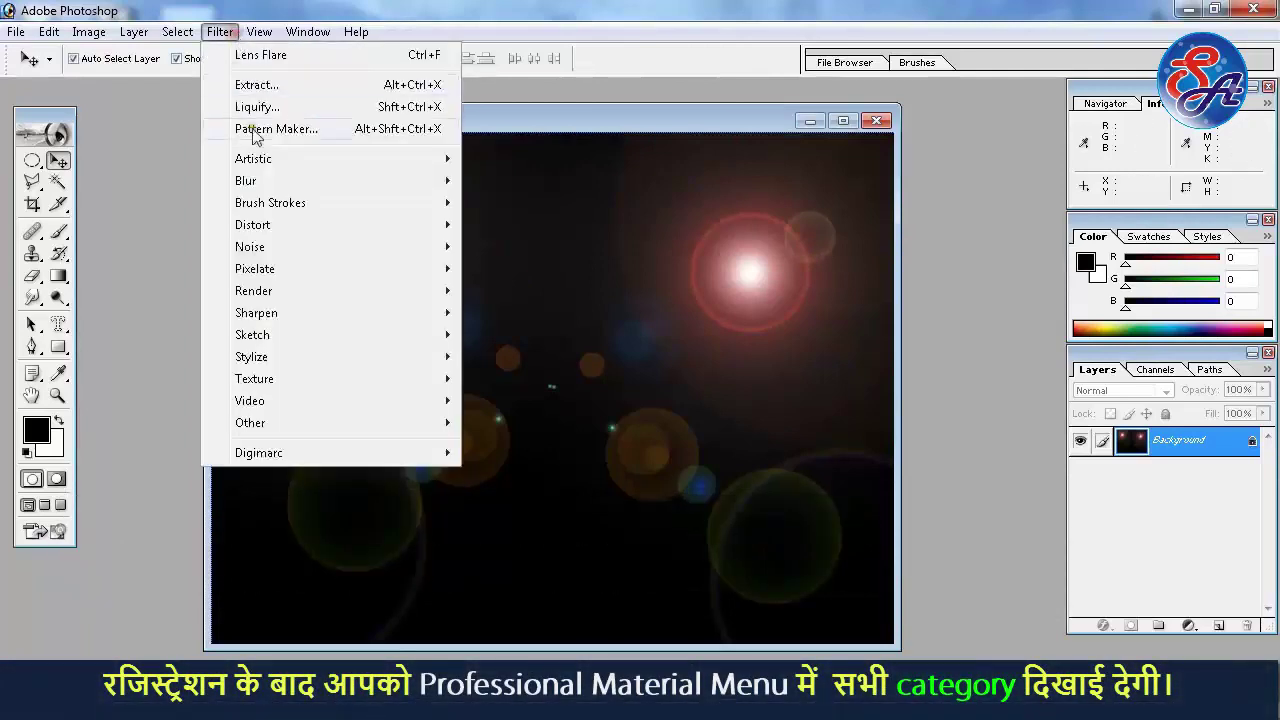
pyautogui.moveTo(300, 335)
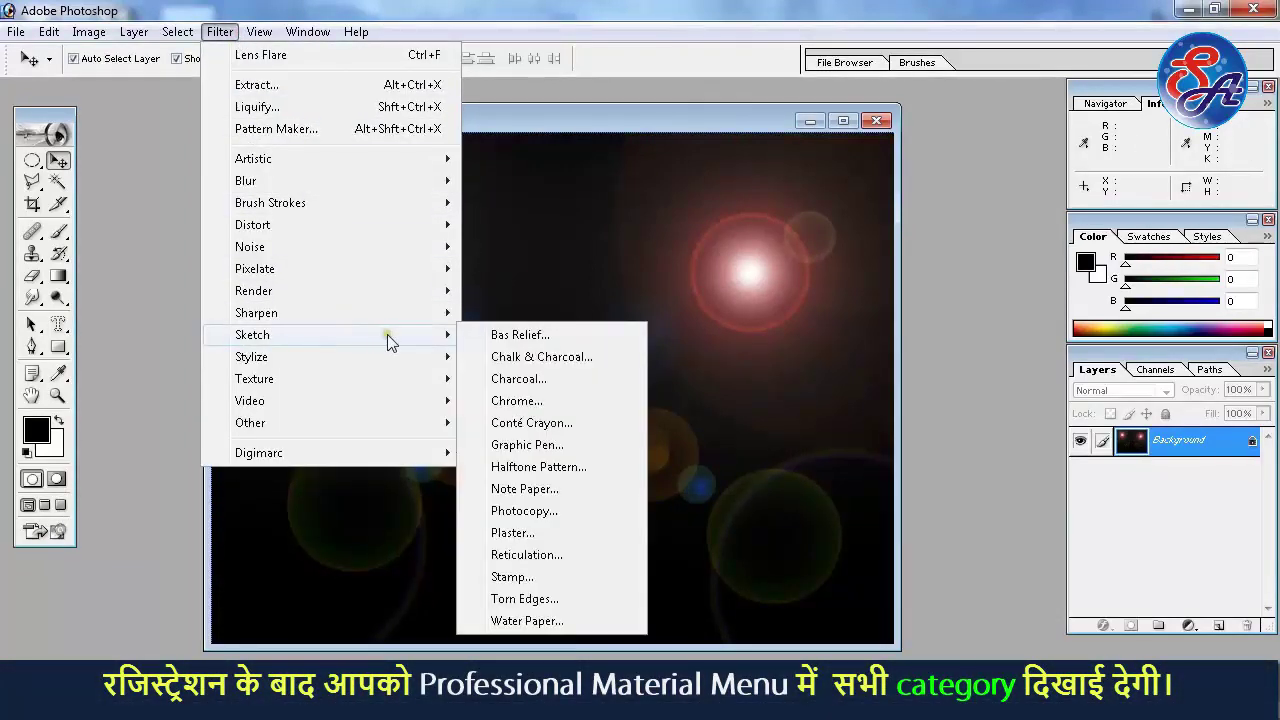
pyautogui.click(597, 401)
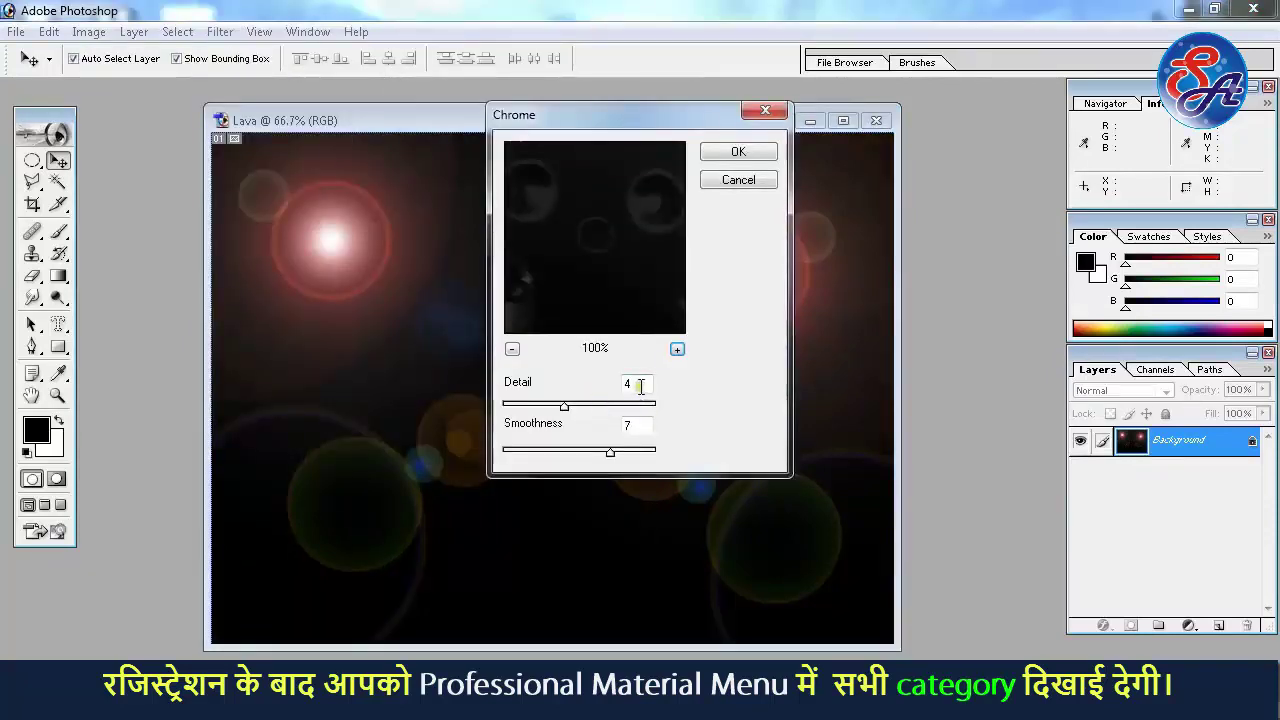
pyautogui.click(750, 155)
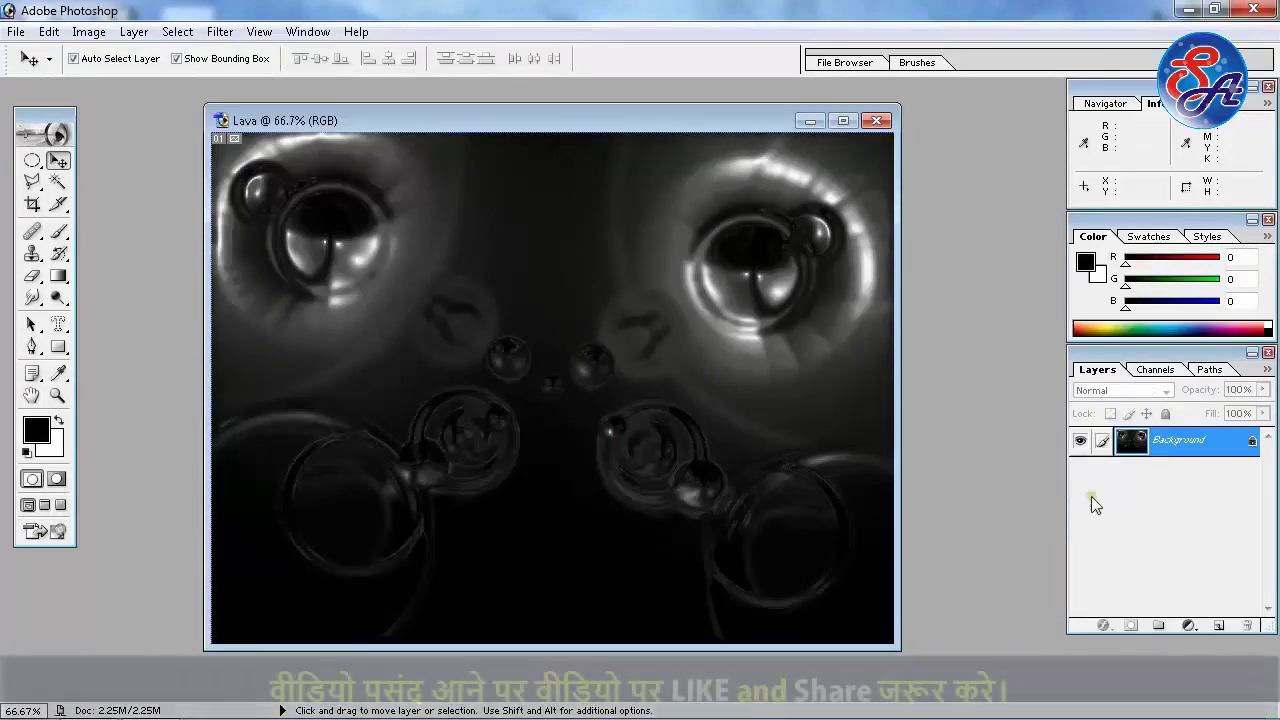
# Step: Add a Color Balance adjustment layer with midtones at Cyan–Red +100, Yellow–Blue −100
pyautogui.click(1189, 625)
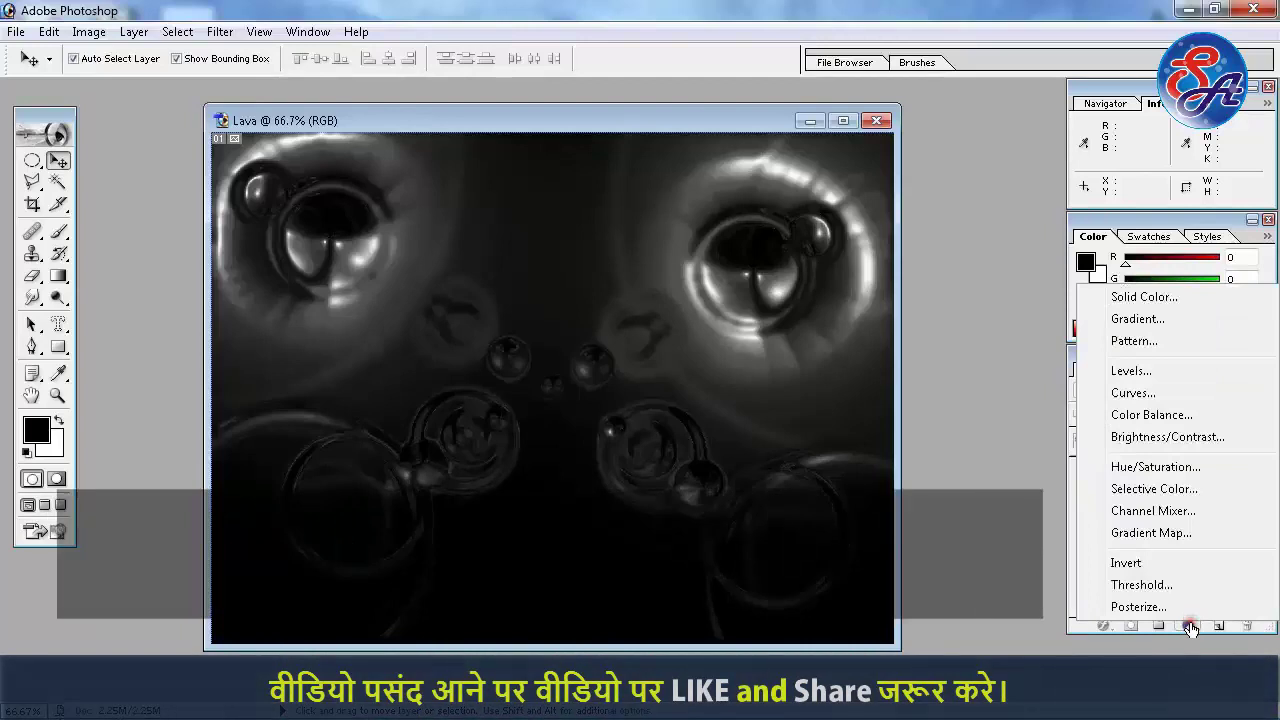
pyautogui.click(1199, 416)
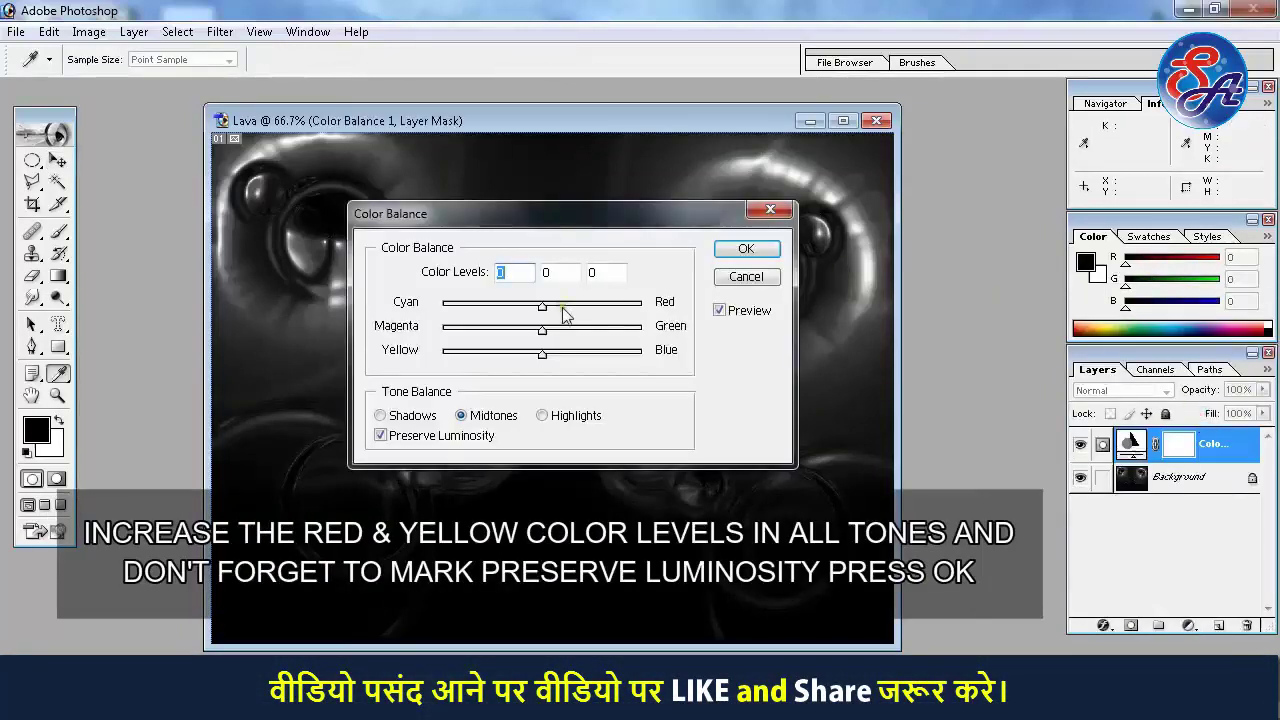
pyautogui.moveTo(598, 312); pyautogui.dragTo(645, 306)
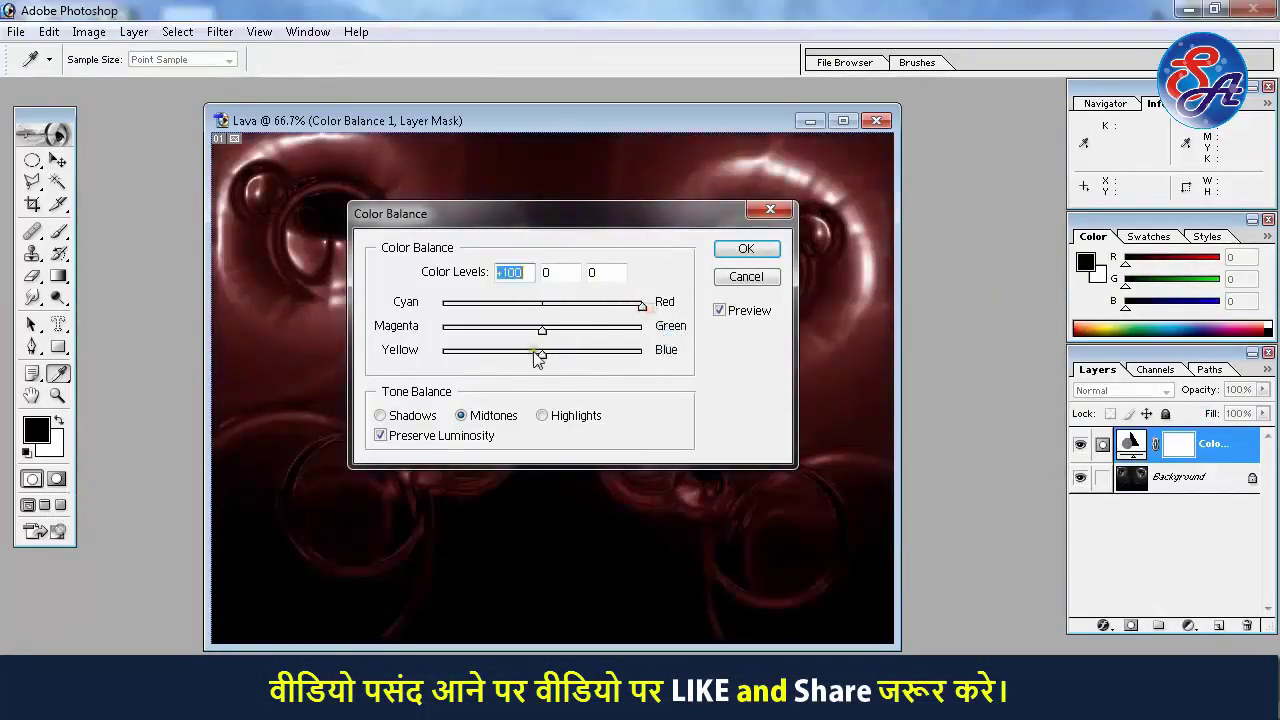
pyautogui.moveTo(540, 355); pyautogui.dragTo(441, 356)
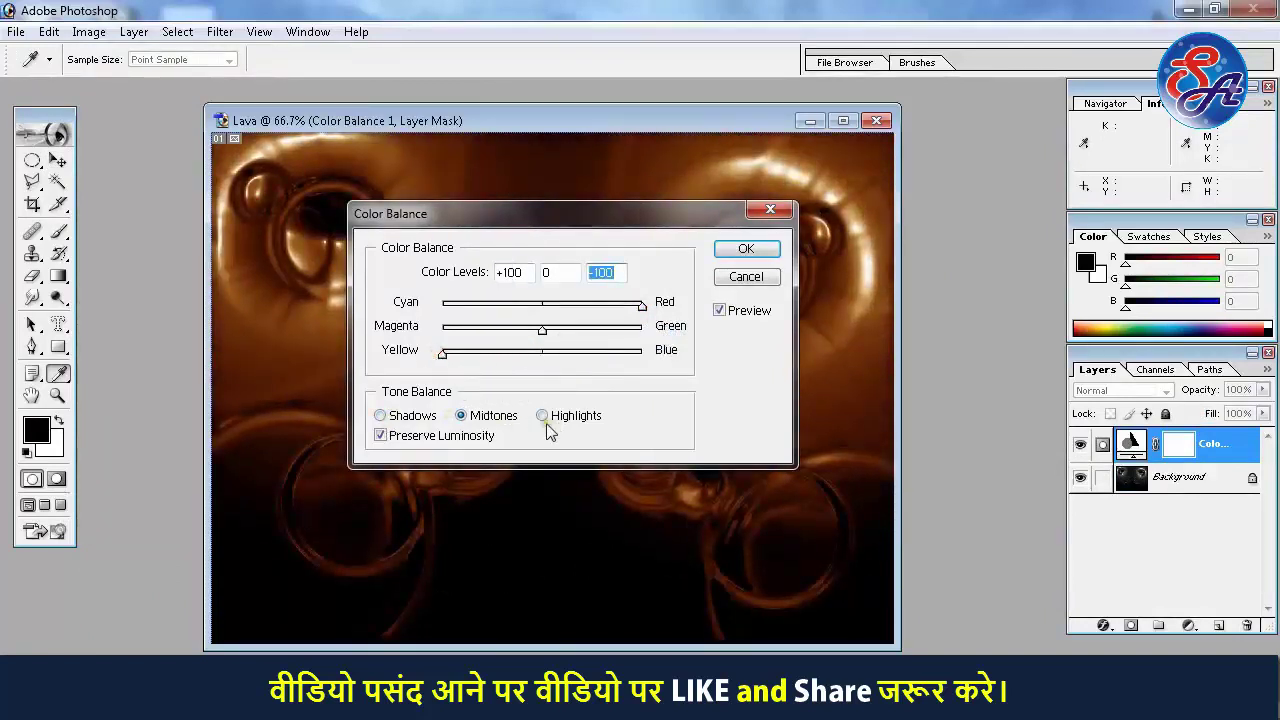
# Step: Set shadows and highlights to Cyan–Red +100, Yellow–Blue −100, and confirm the Color Balance
pyautogui.click(427, 420)
pyautogui.moveTo(543, 307); pyautogui.dragTo(641, 306)
pyautogui.moveTo(542, 355); pyautogui.dragTo(442, 356)
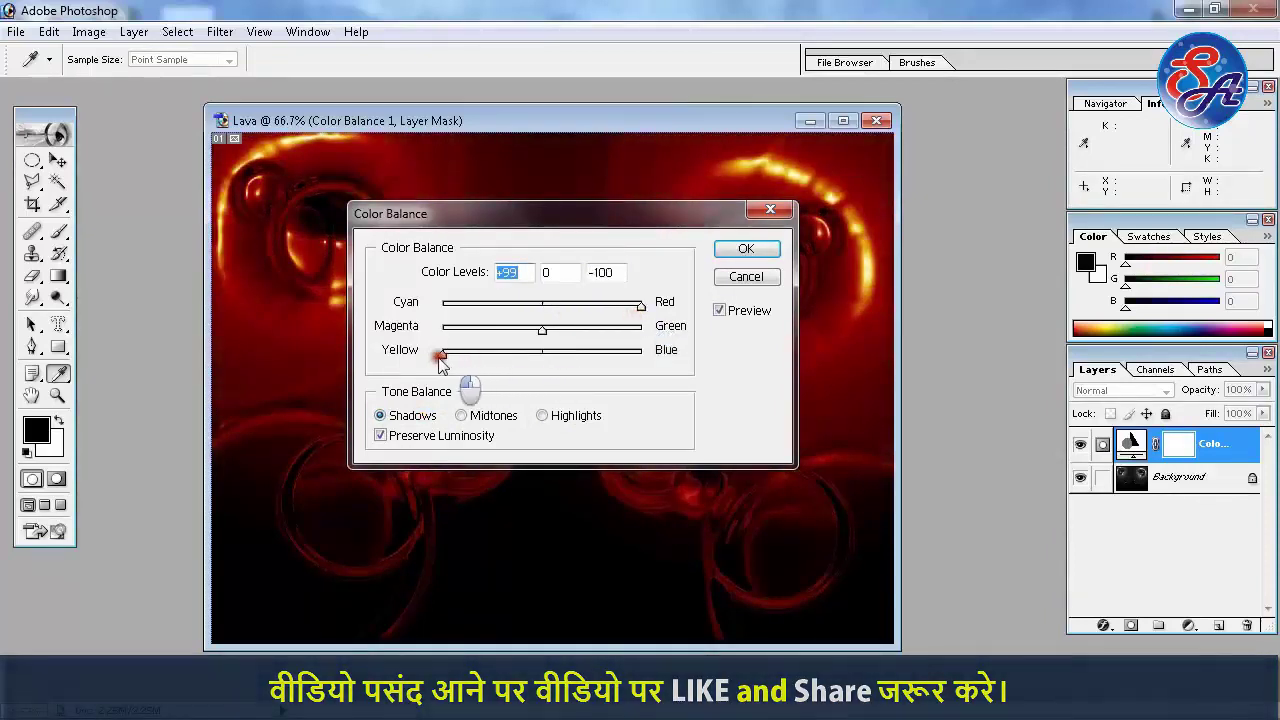
pyautogui.click(563, 420)
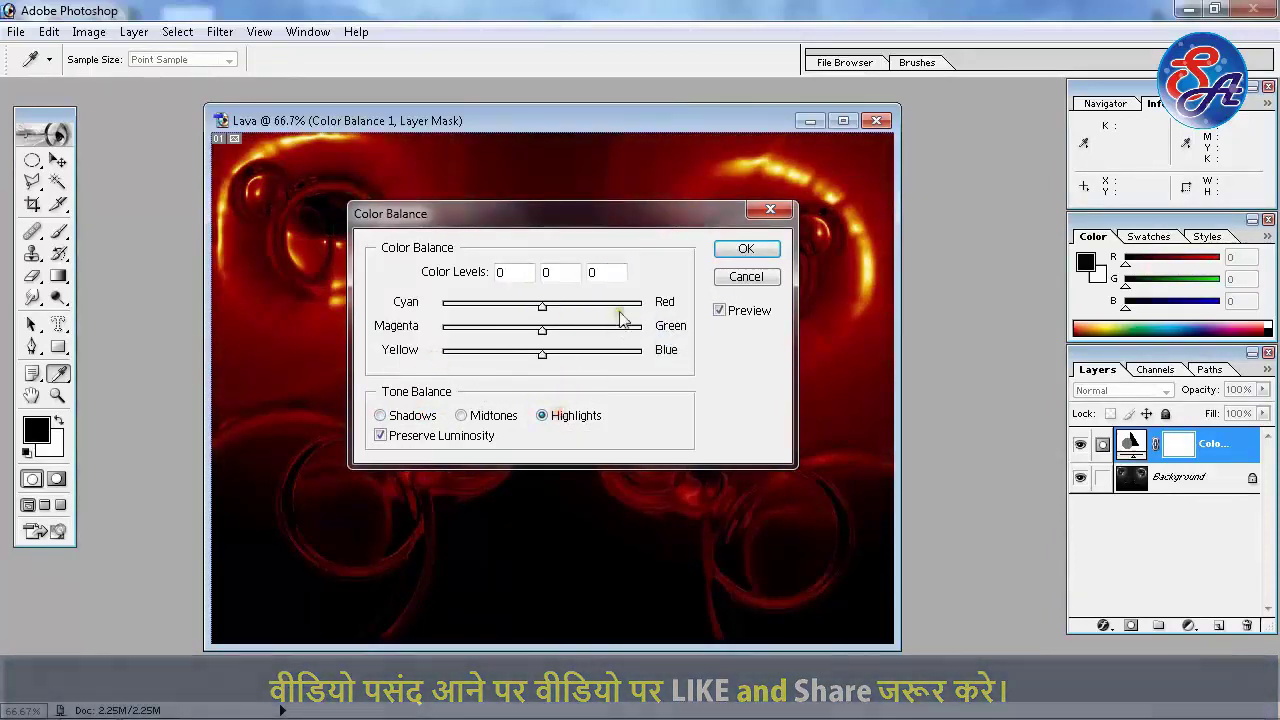
pyautogui.moveTo(542, 305); pyautogui.dragTo(641, 305)
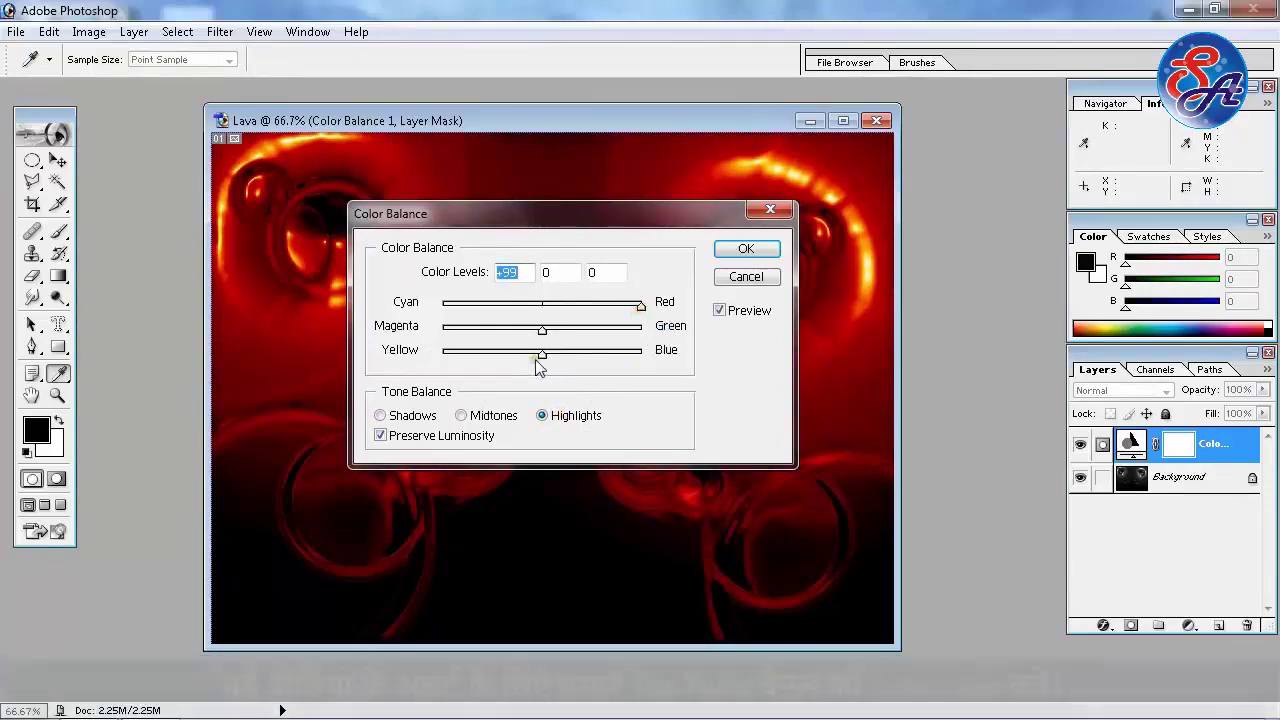
pyautogui.moveTo(542, 356); pyautogui.dragTo(443, 356)
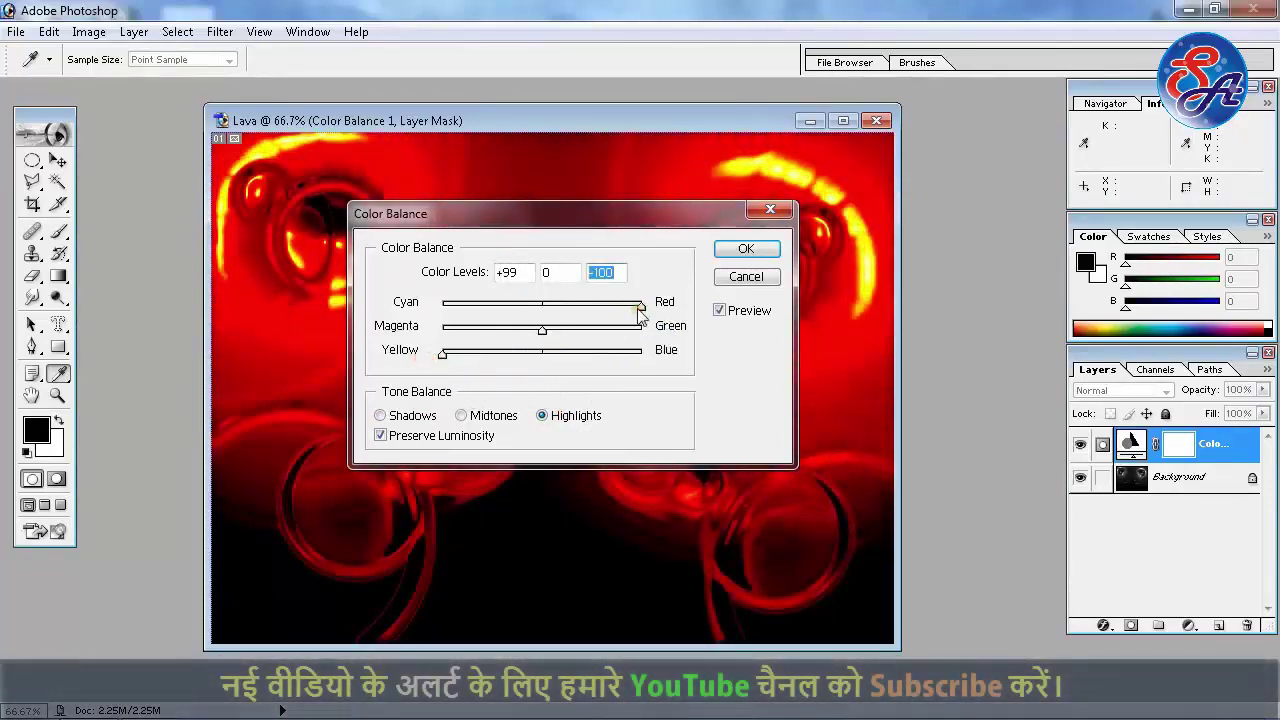
pyautogui.moveTo(640, 306); pyautogui.dragTo(655, 312)
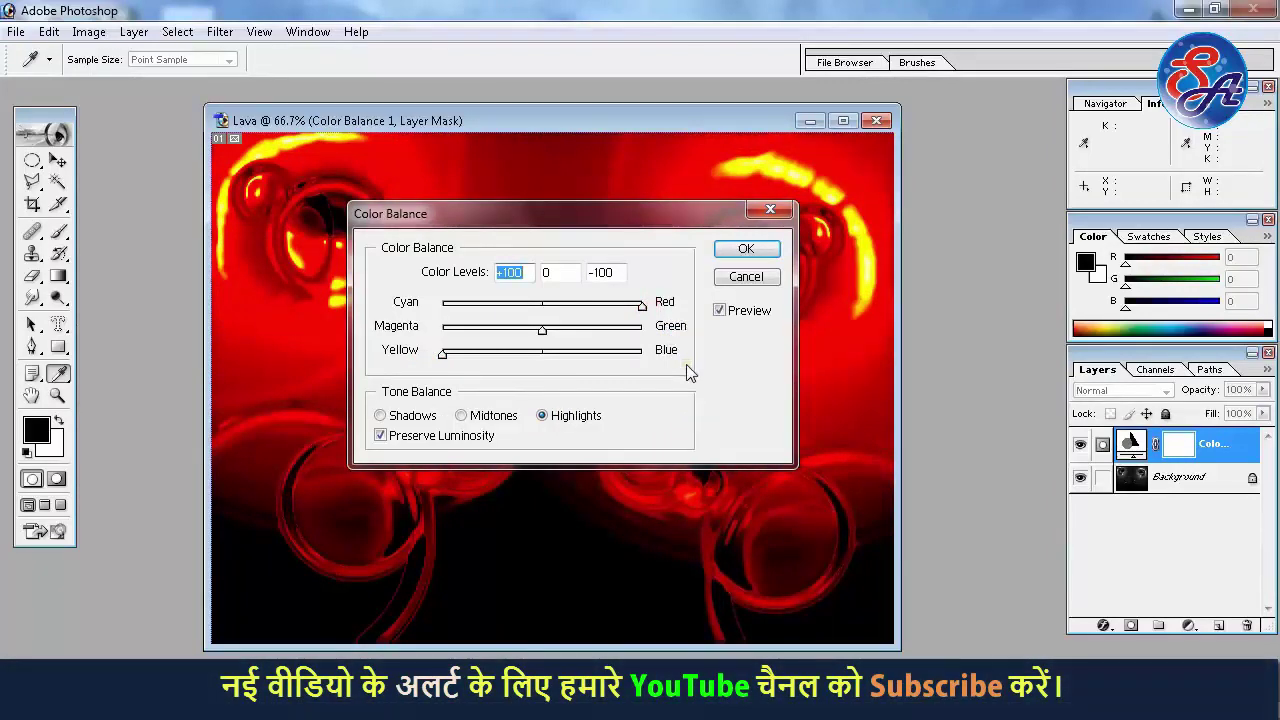
pyautogui.click(746, 250)
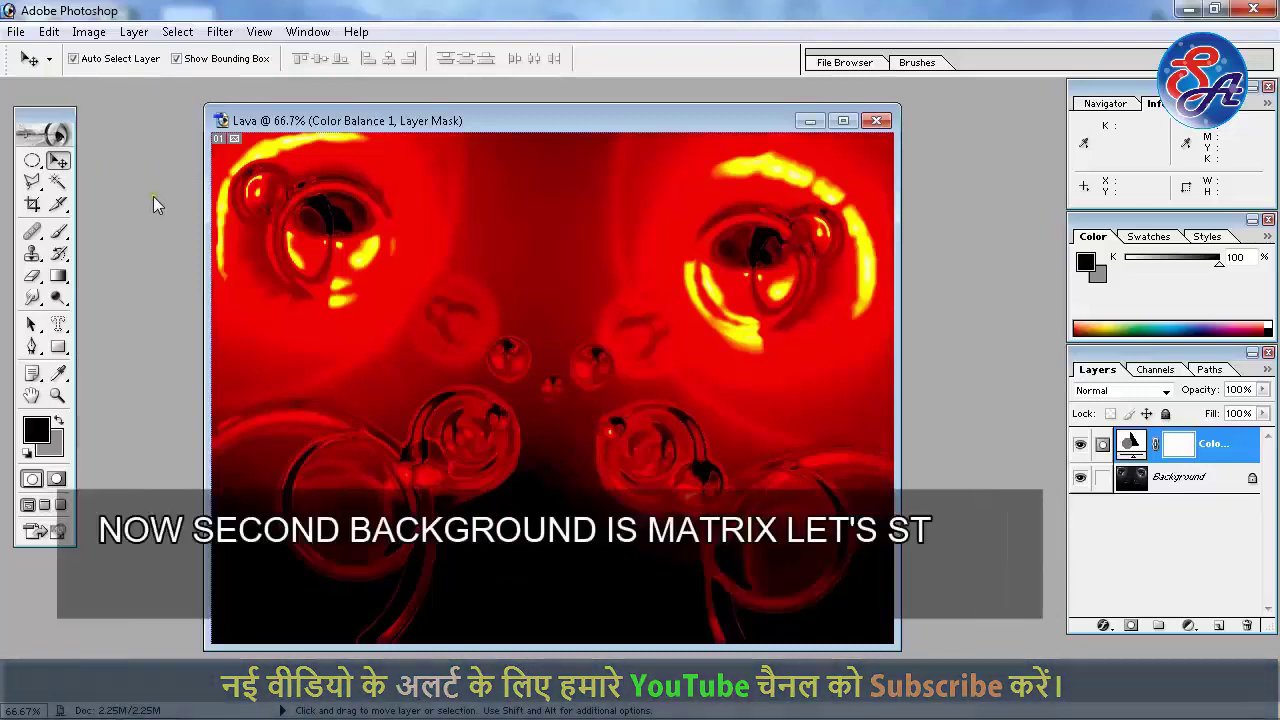
# Step: Create a new white 1024 × 768 document, Untitled-1
pyautogui.hotkey('ctrl', 'n')
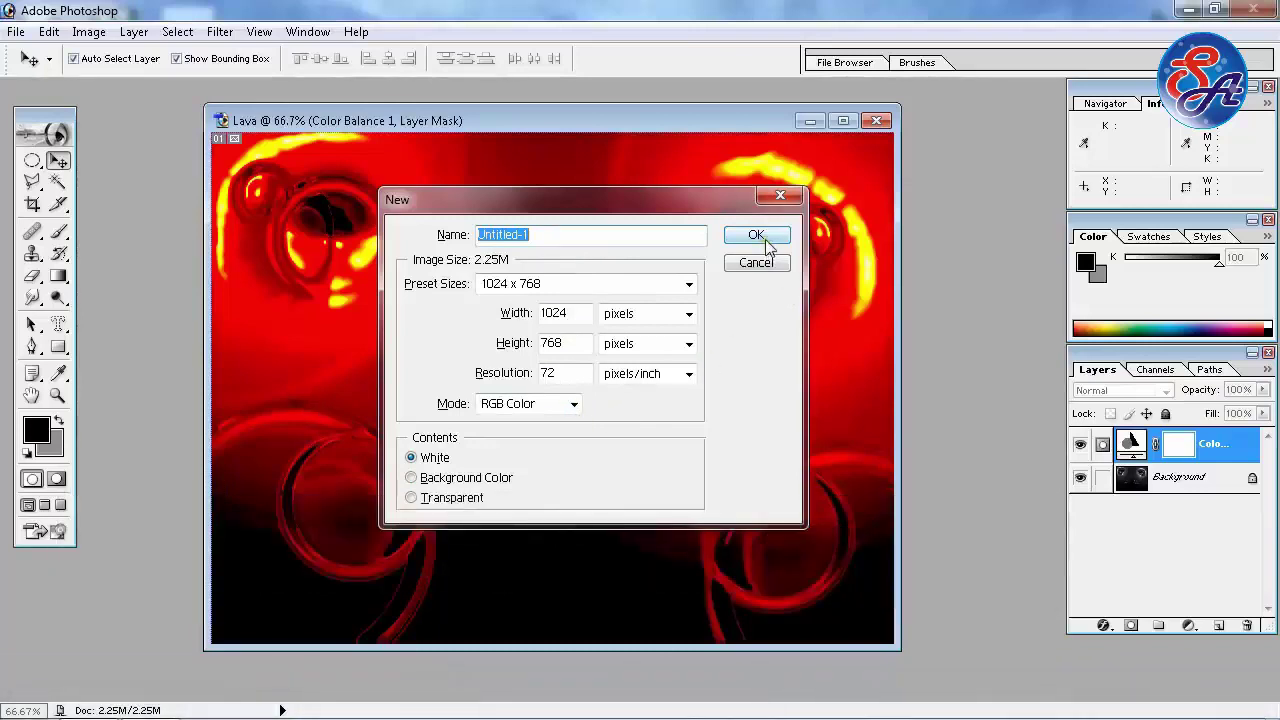
pyautogui.click(756, 235)
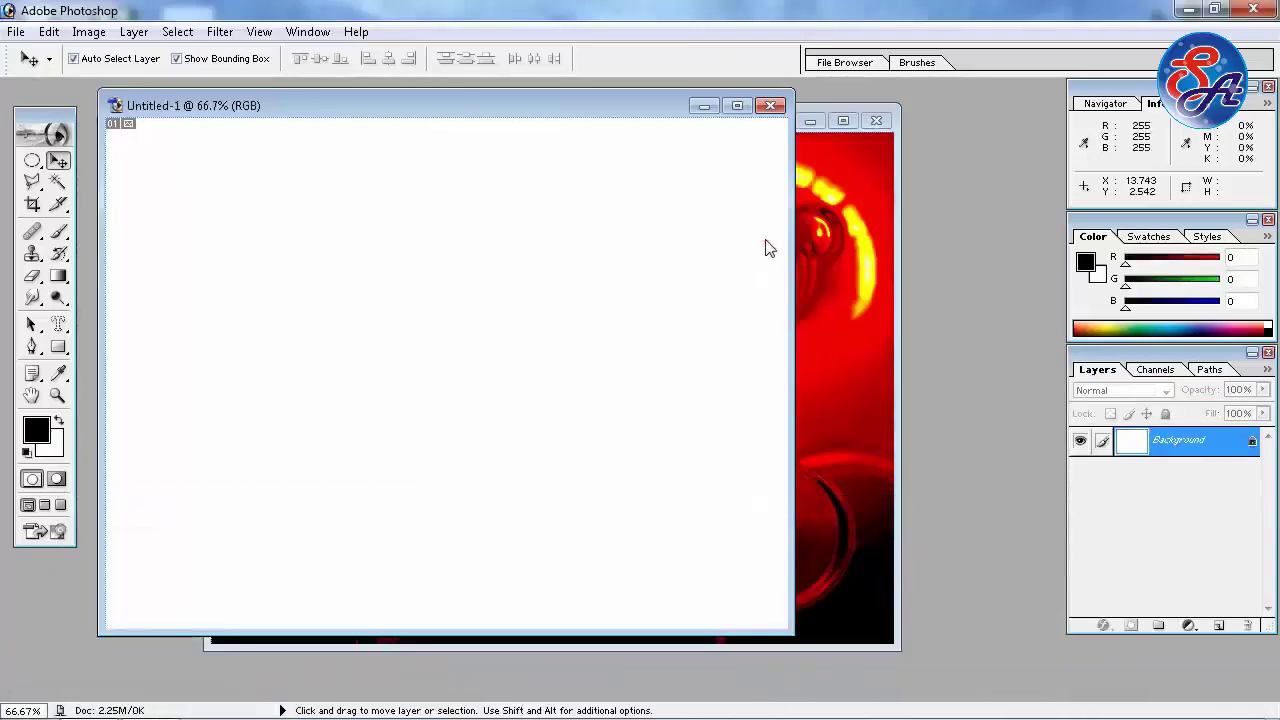
# Step: Apply the Grain filter to Untitled-1 with Intensity 100, Contrast 100 and Vertical grain type
pyautogui.moveTo(648, 113); pyautogui.dragTo(755, 119)
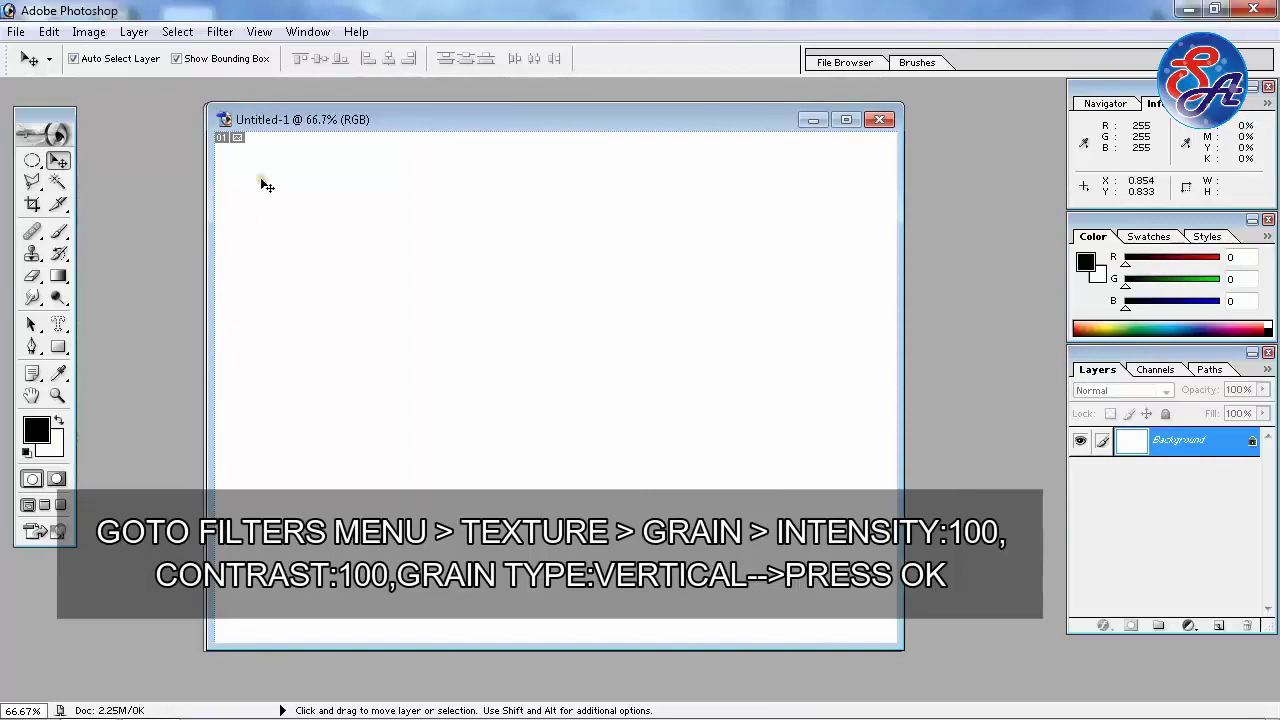
pyautogui.click(222, 32)
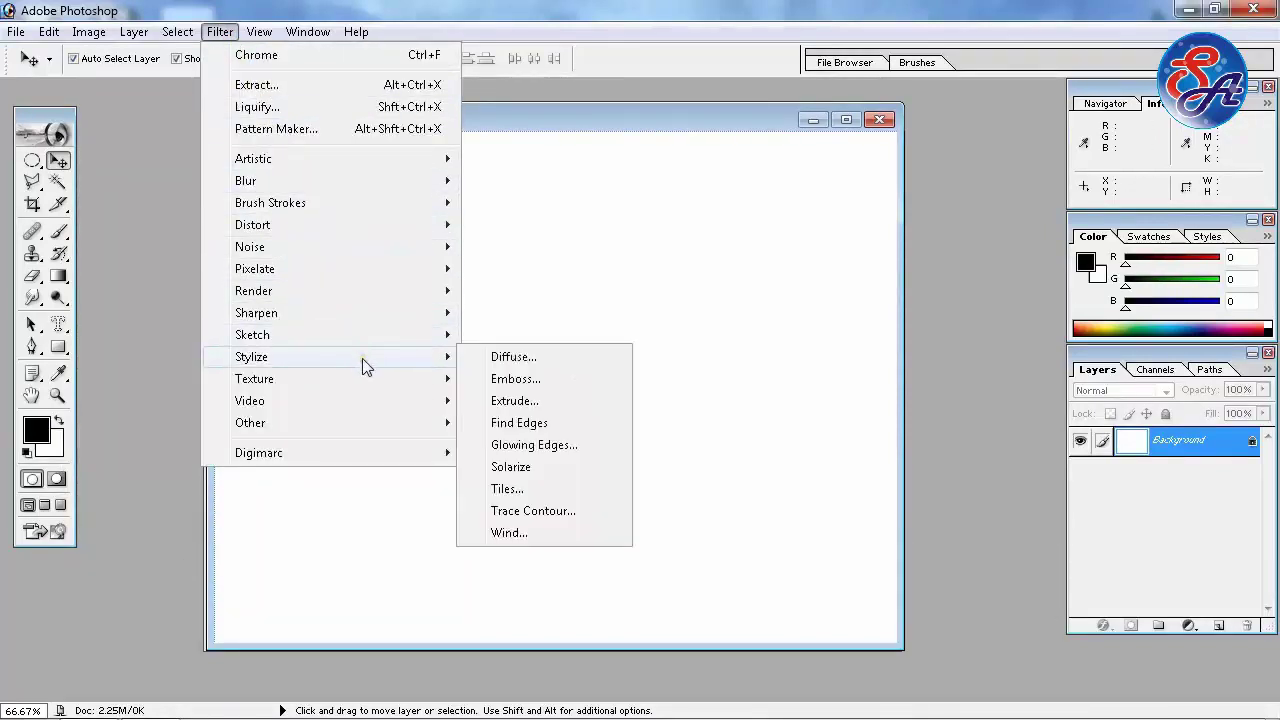
pyautogui.moveTo(254, 379)
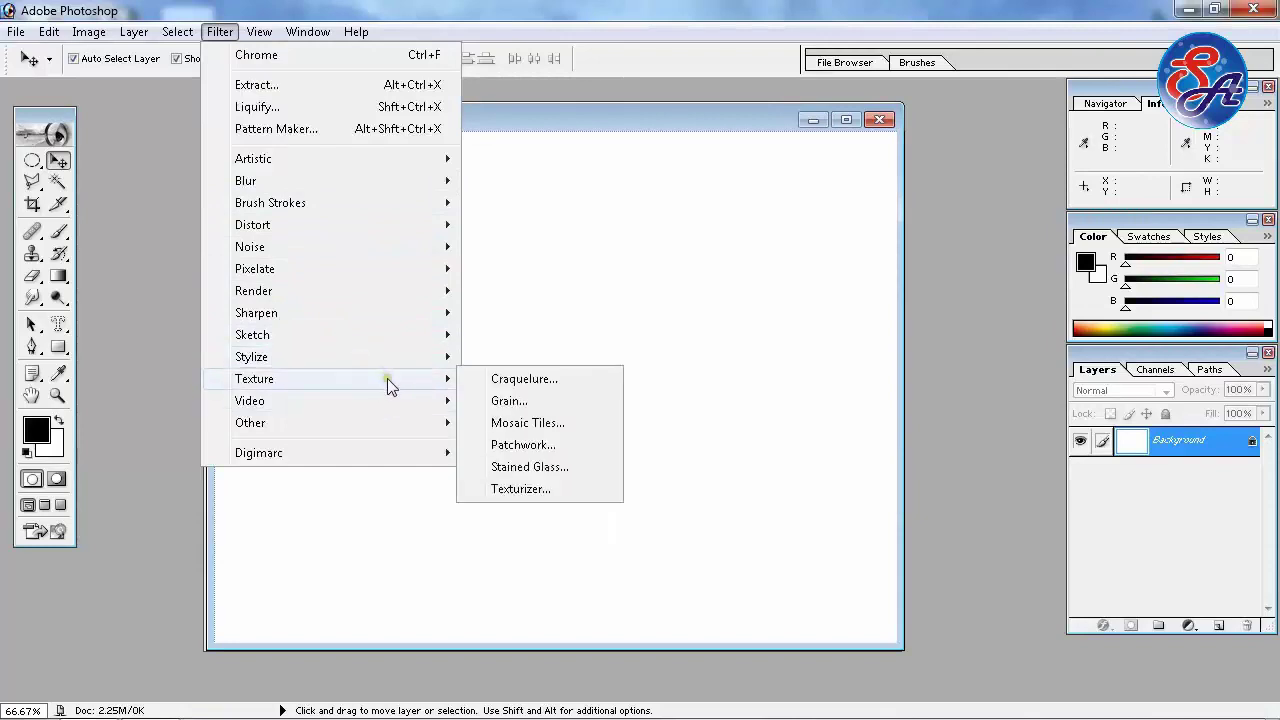
pyautogui.click(549, 398)
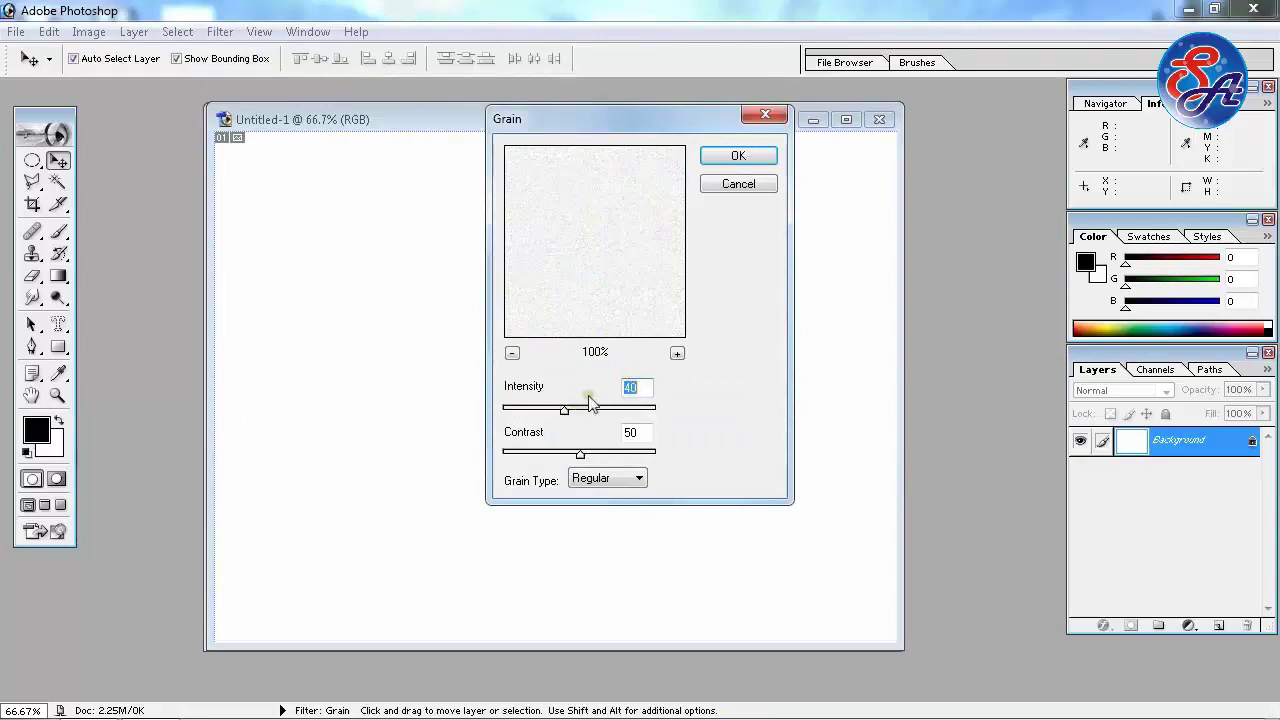
pyautogui.moveTo(563, 410); pyautogui.dragTo(655, 410)
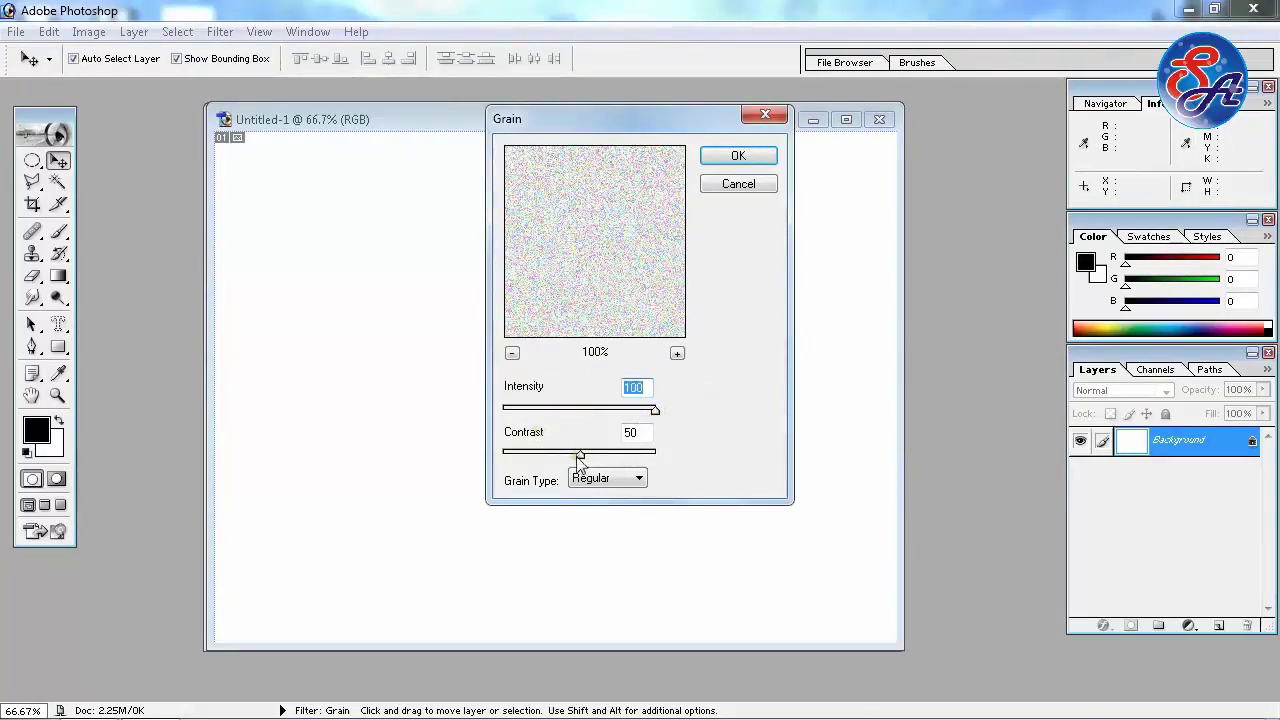
pyautogui.moveTo(580, 455); pyautogui.dragTo(658, 461)
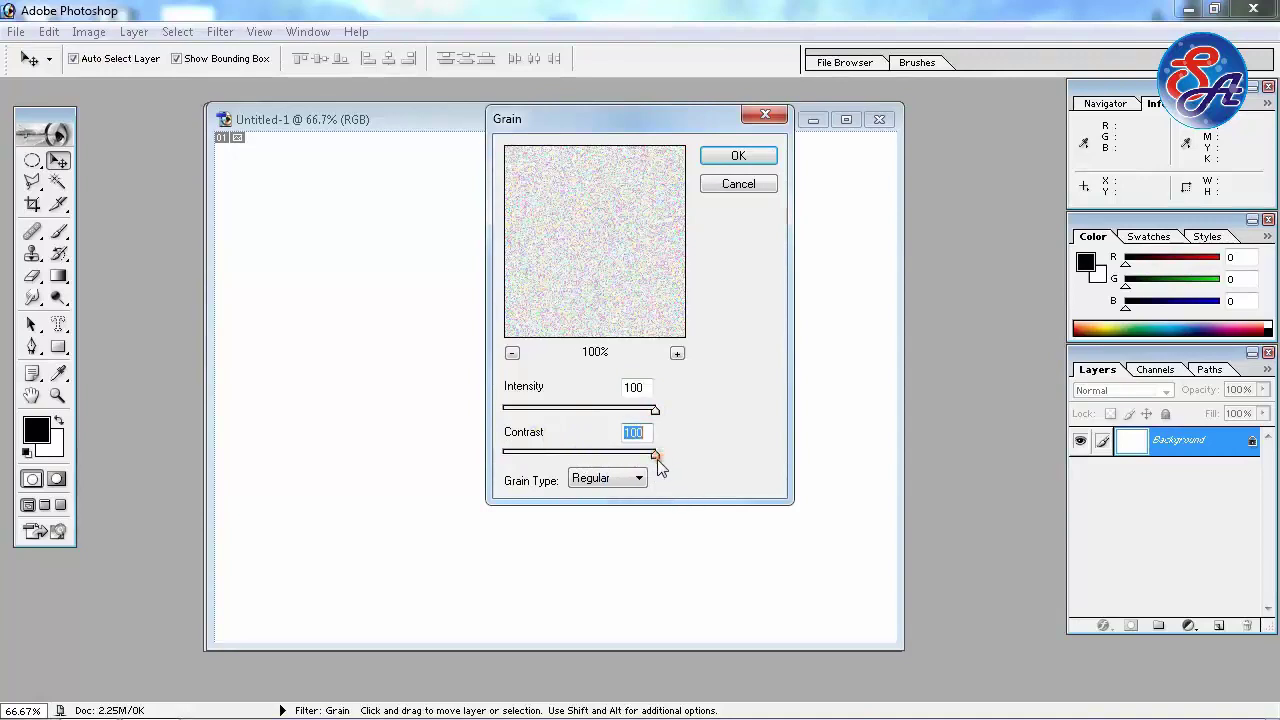
pyautogui.click(639, 479)
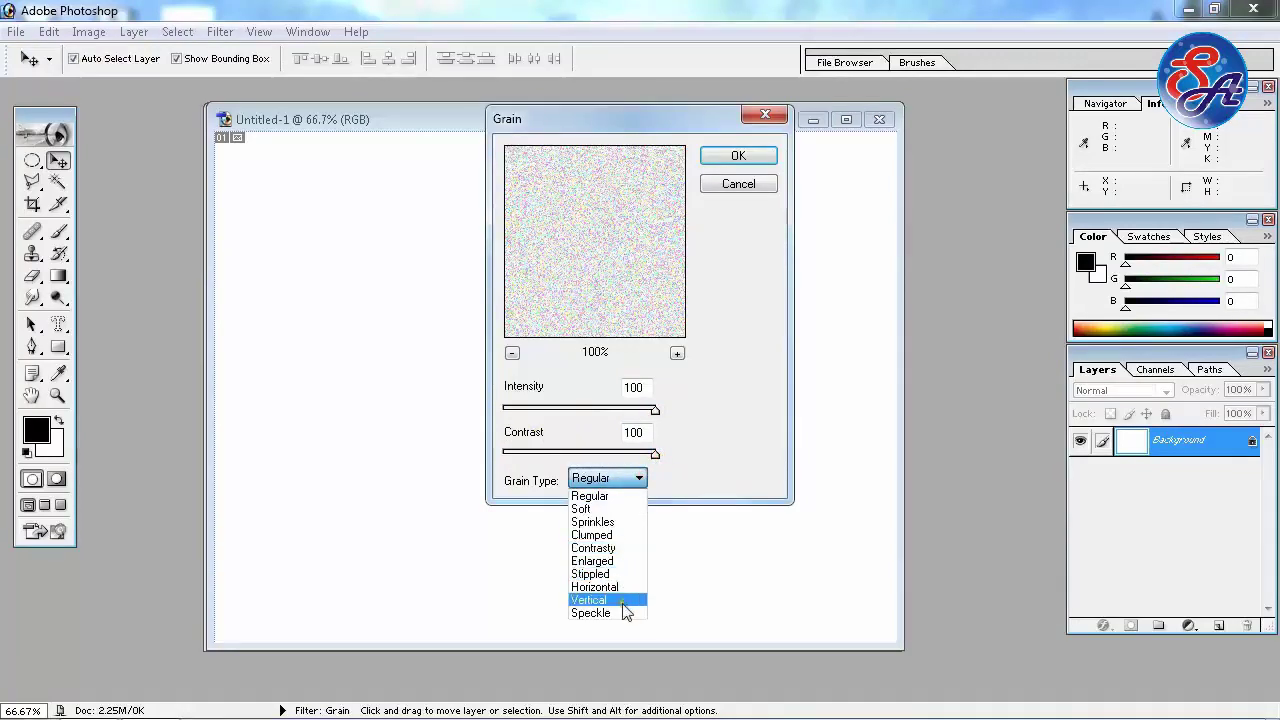
pyautogui.click(622, 601)
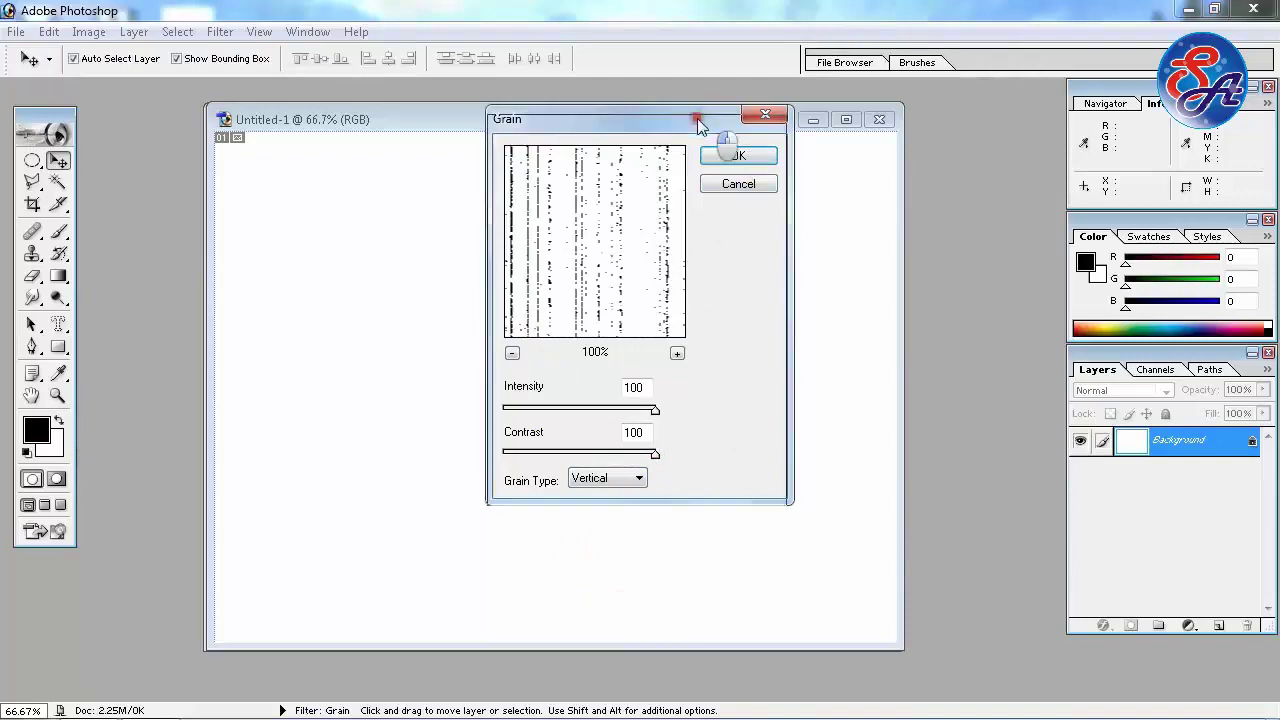
pyautogui.moveTo(699, 122); pyautogui.dragTo(657, 153)
pyautogui.click(692, 188)
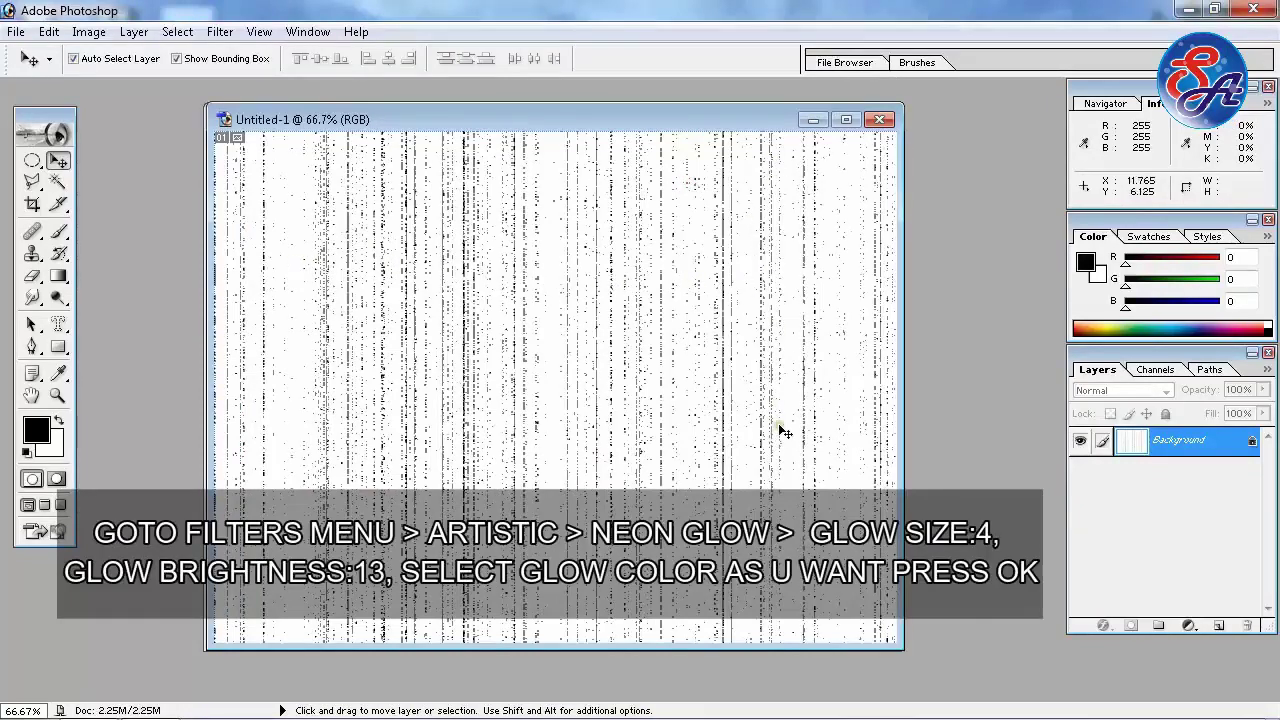
# Step: Apply Neon Glow with Glow Size 6, Brightness 15 and a green glow colour
pyautogui.click(220, 31)
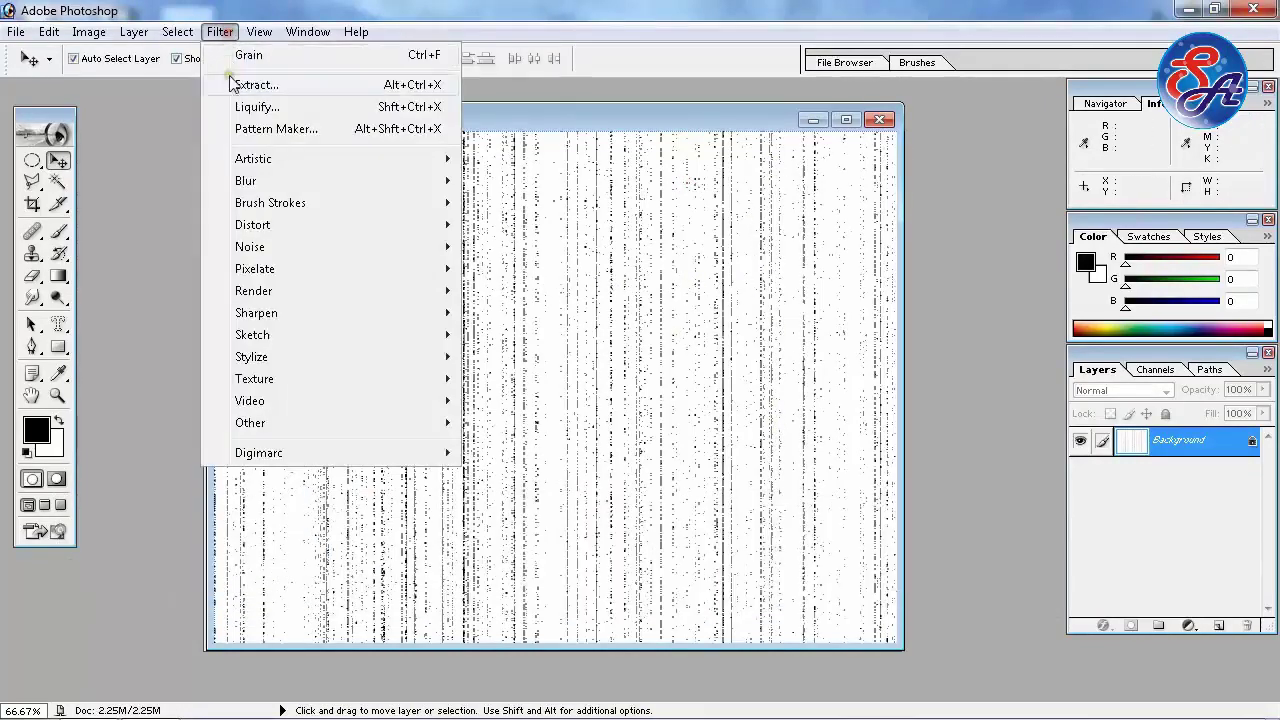
pyautogui.moveTo(253, 158)
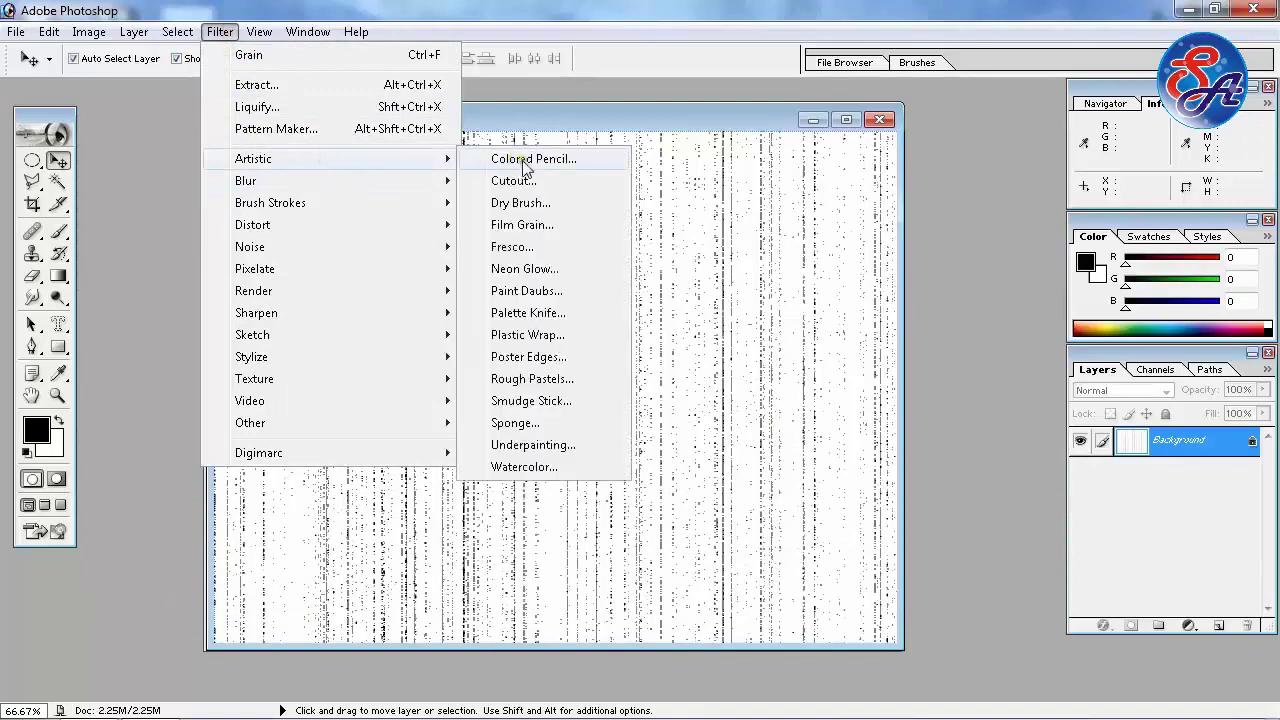
pyautogui.click(593, 267)
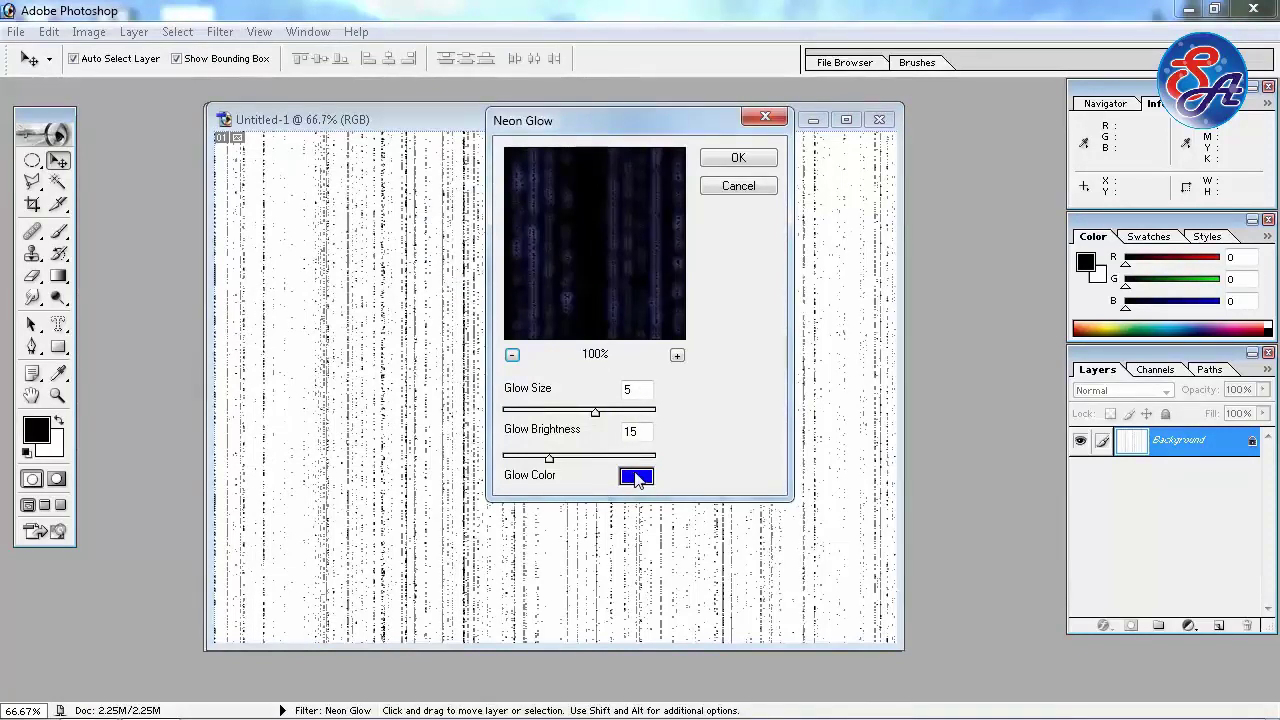
pyautogui.doubleClick(628, 392)
pyautogui.write('6')
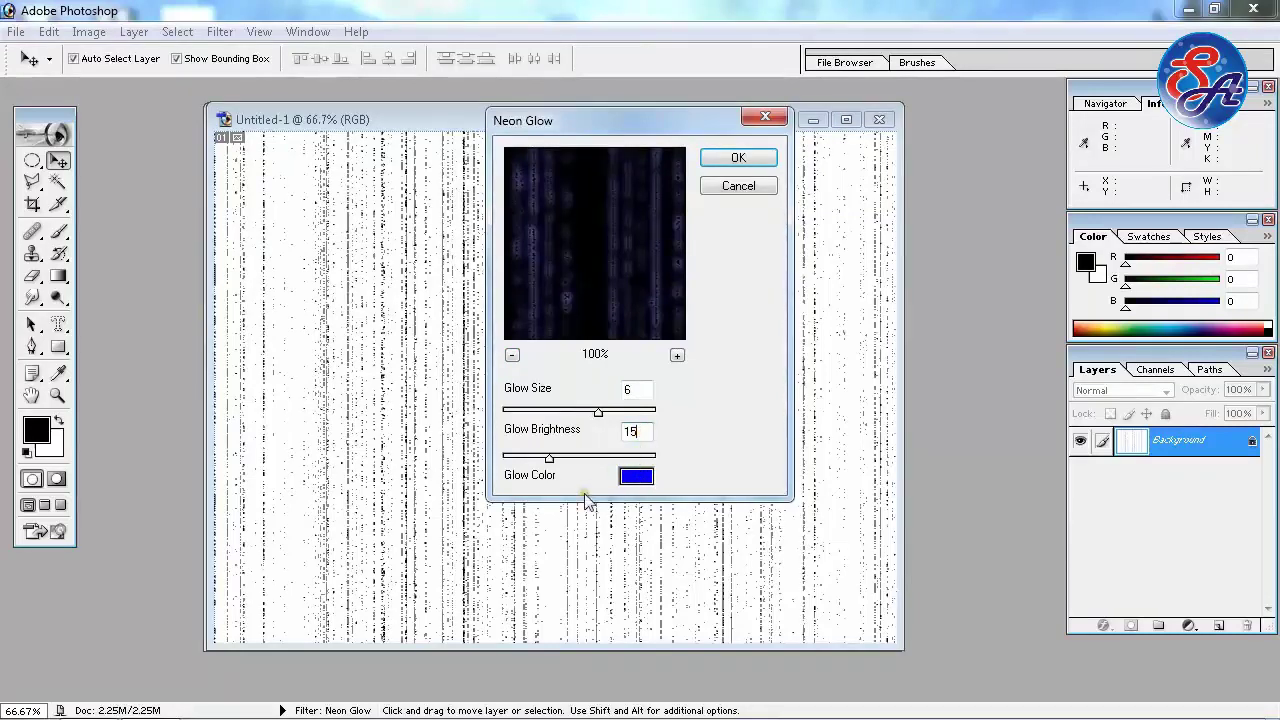
pyautogui.click(632, 478)
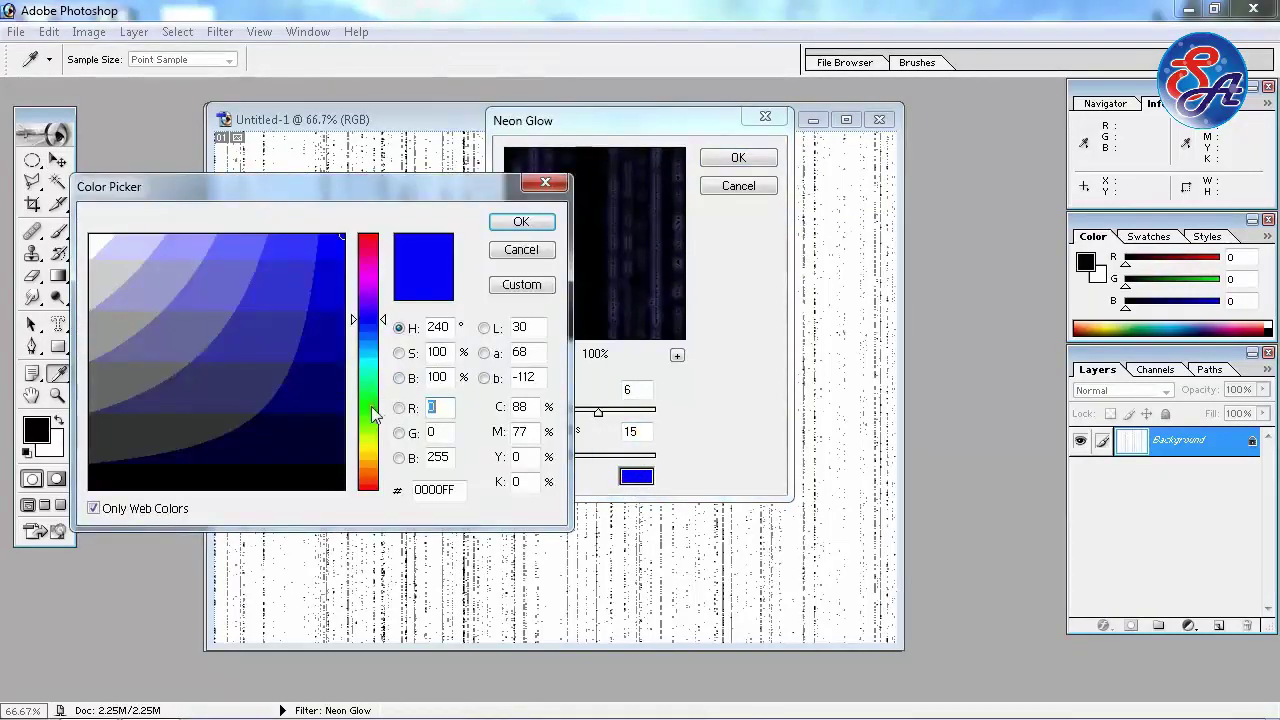
pyautogui.click(182, 508)
pyautogui.moveTo(378, 377); pyautogui.dragTo(378, 395)
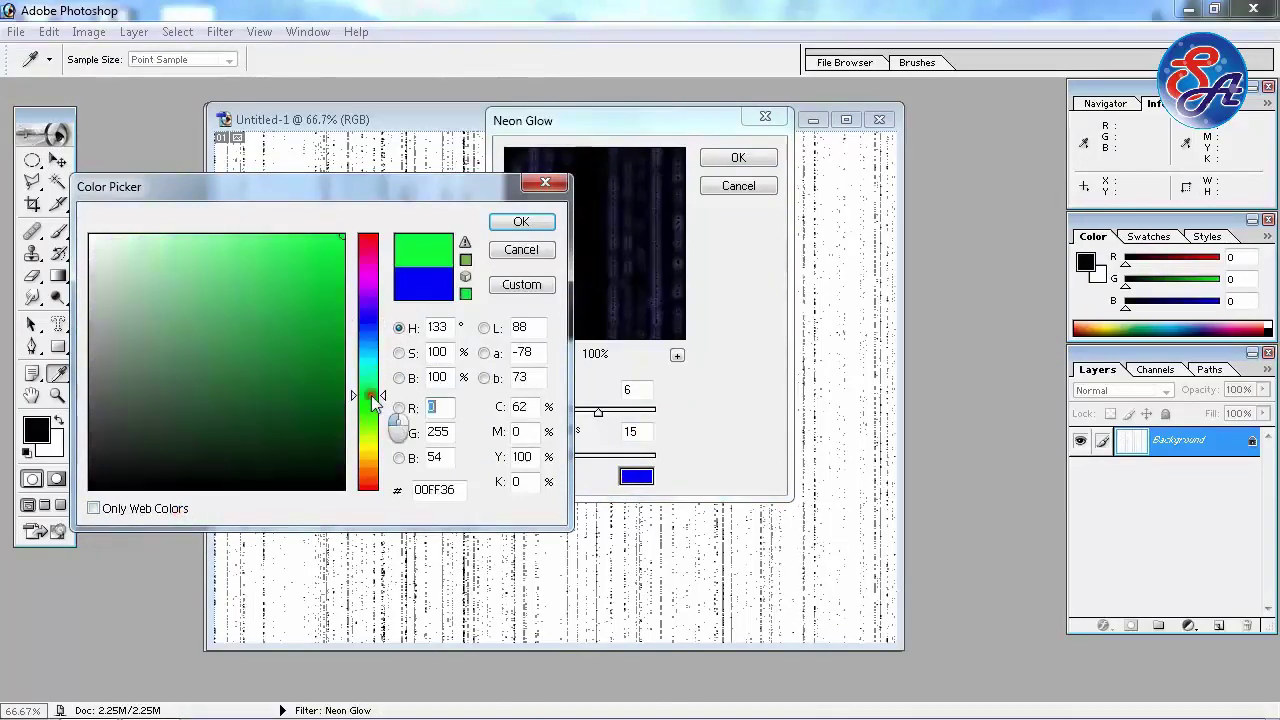
pyautogui.click(503, 226)
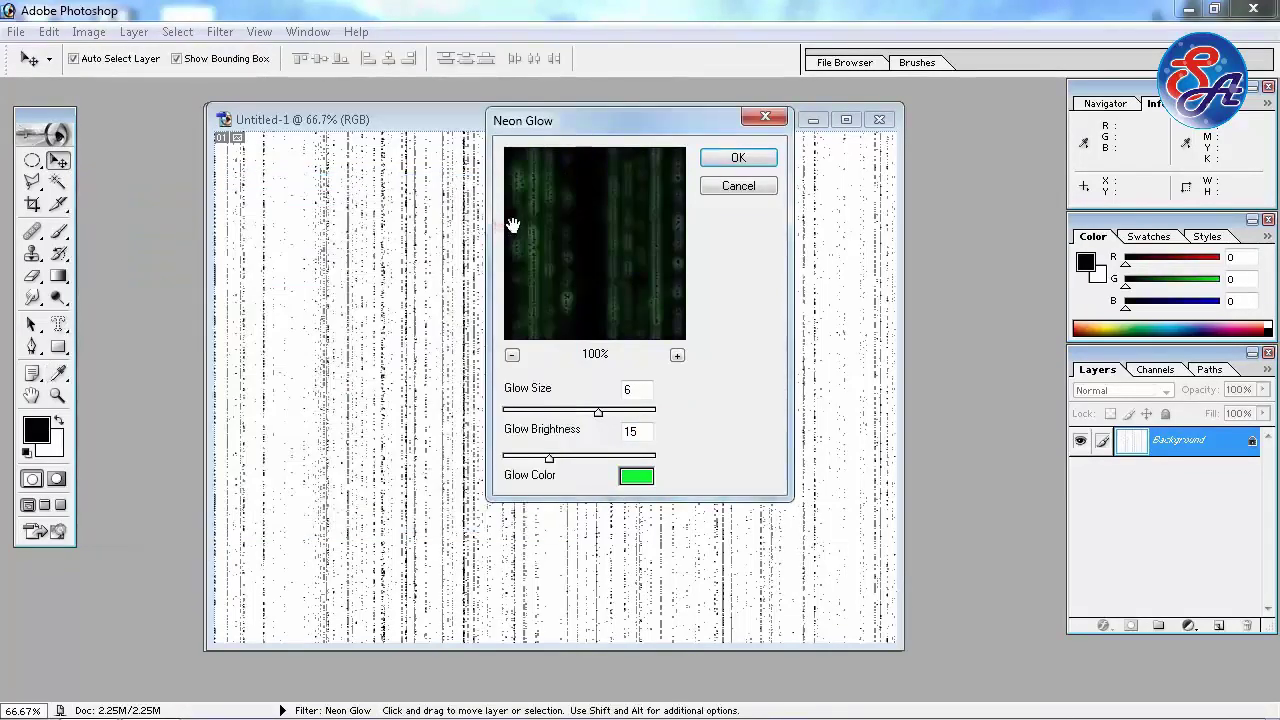
pyautogui.click(760, 162)
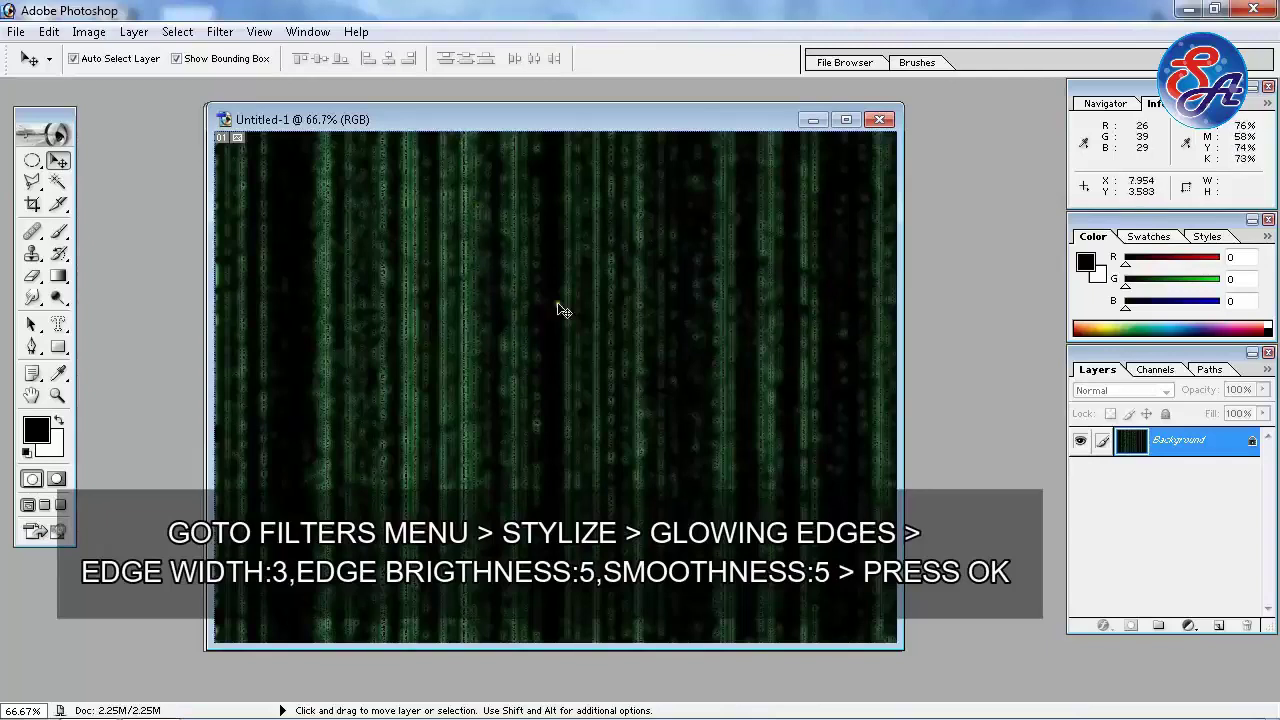
# Step: Apply Glowing Edges with Edge Width 3, Brightness 6 and Smoothness 5
pyautogui.click(222, 32)
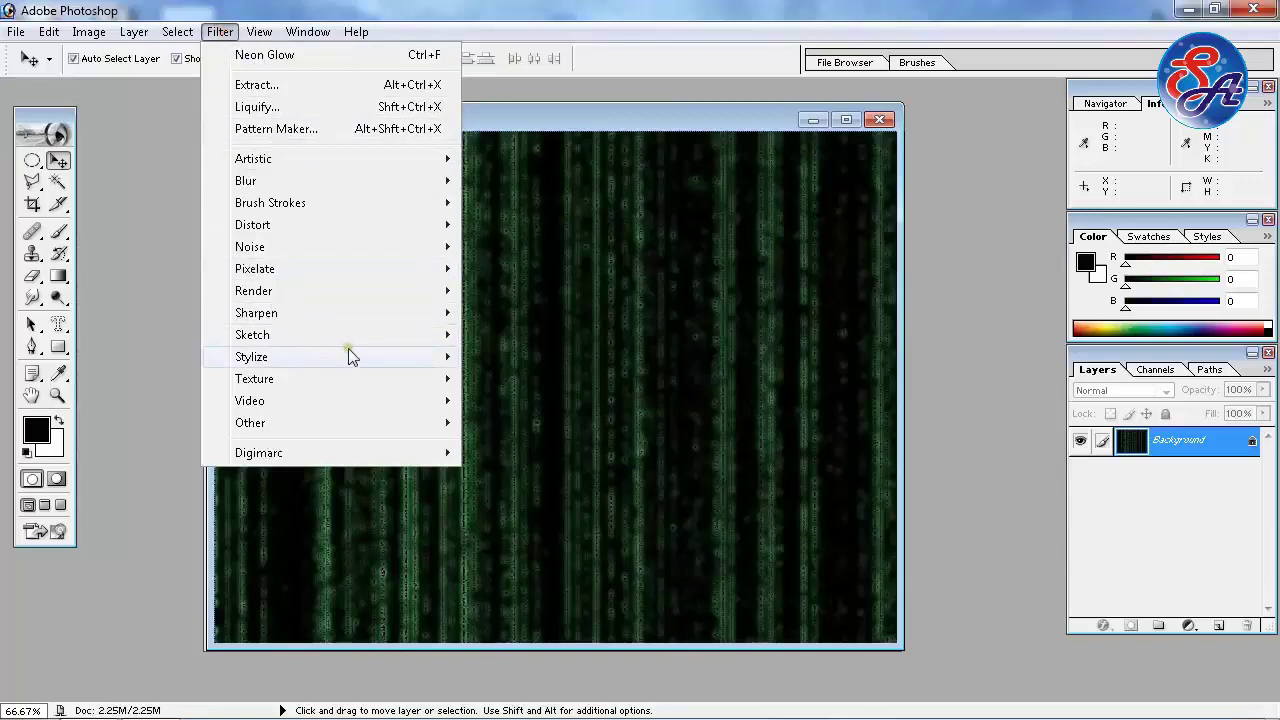
pyautogui.moveTo(252, 357)
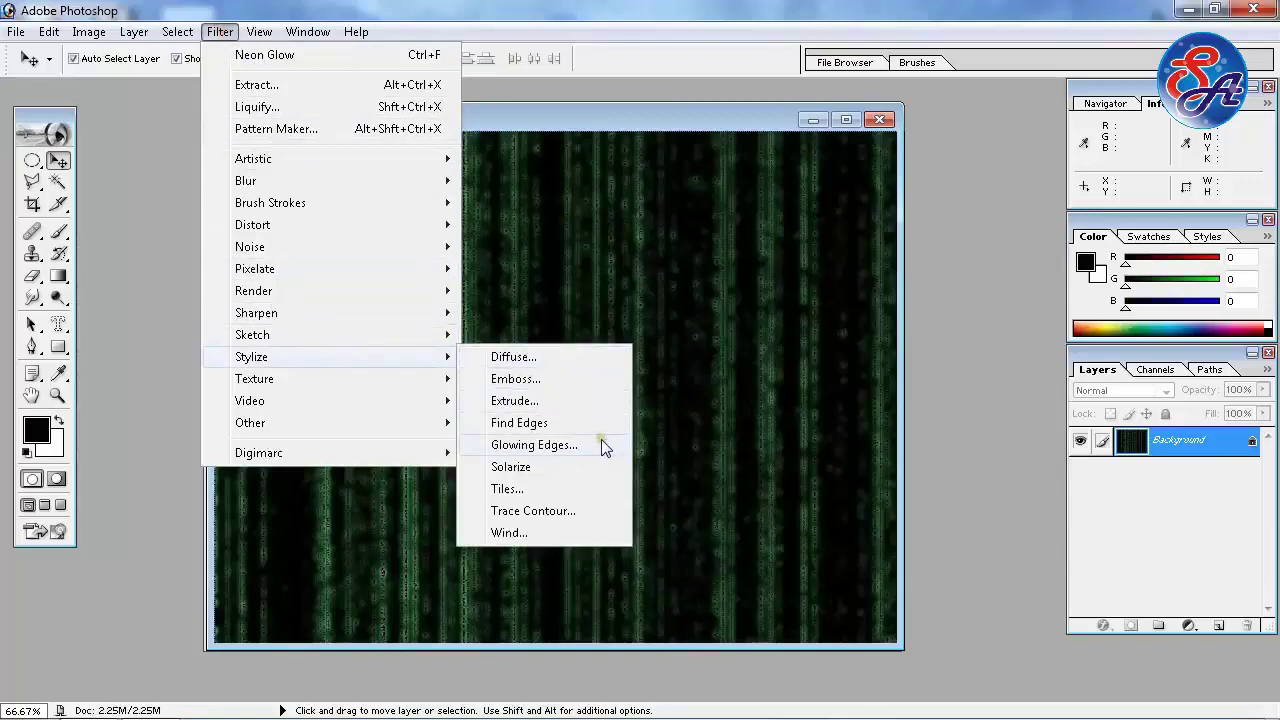
pyautogui.click(601, 442)
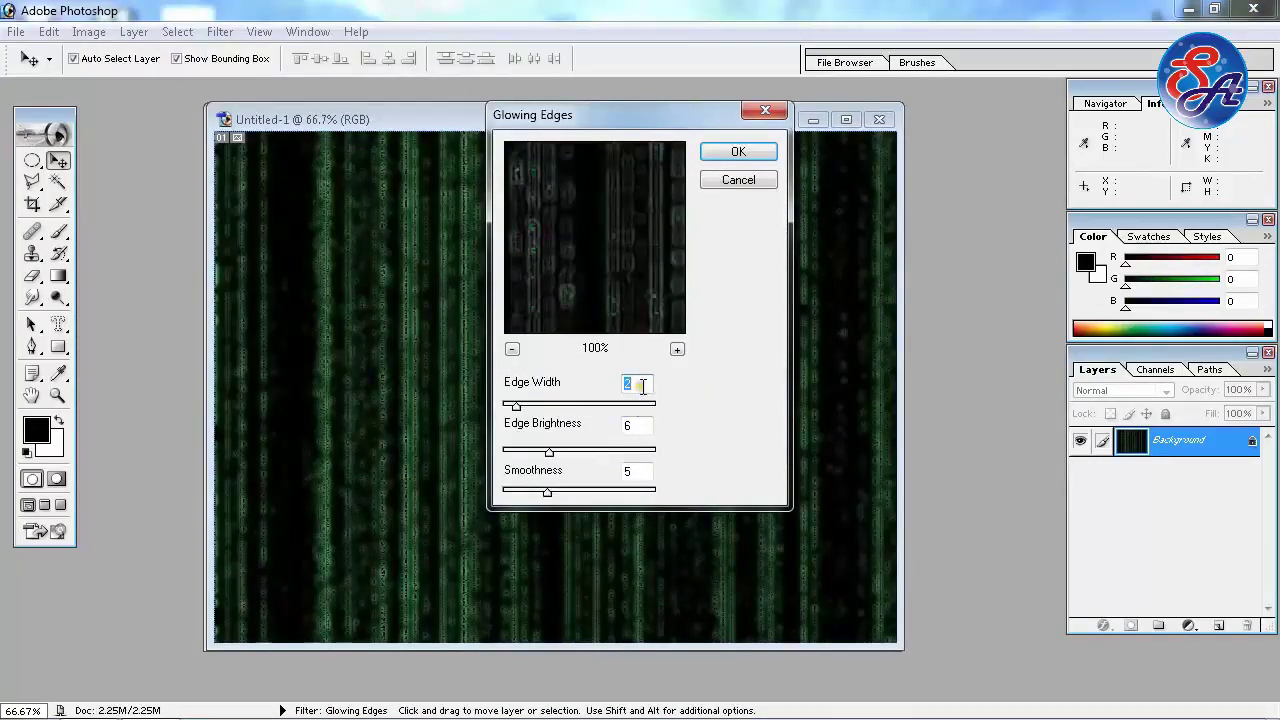
pyautogui.moveTo(660, 388); pyautogui.dragTo(624, 386)
pyautogui.write('4')
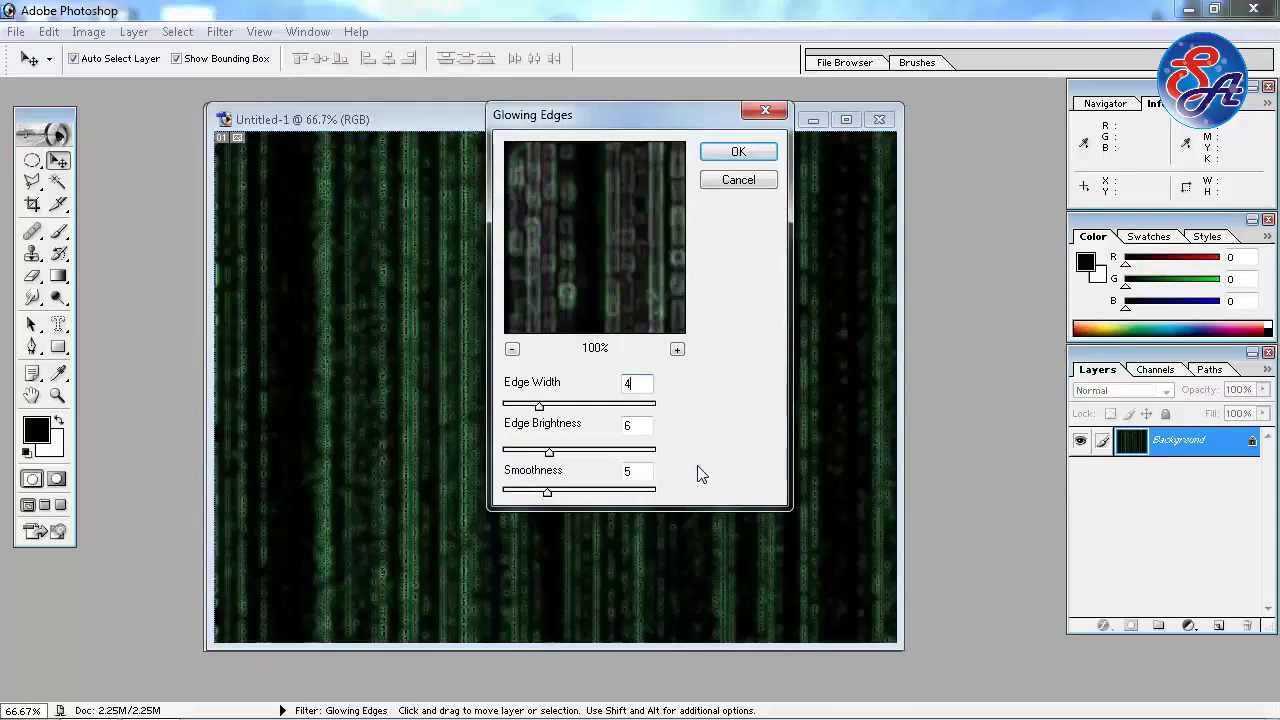
pyautogui.press('BackSpace')
pyautogui.write('3')
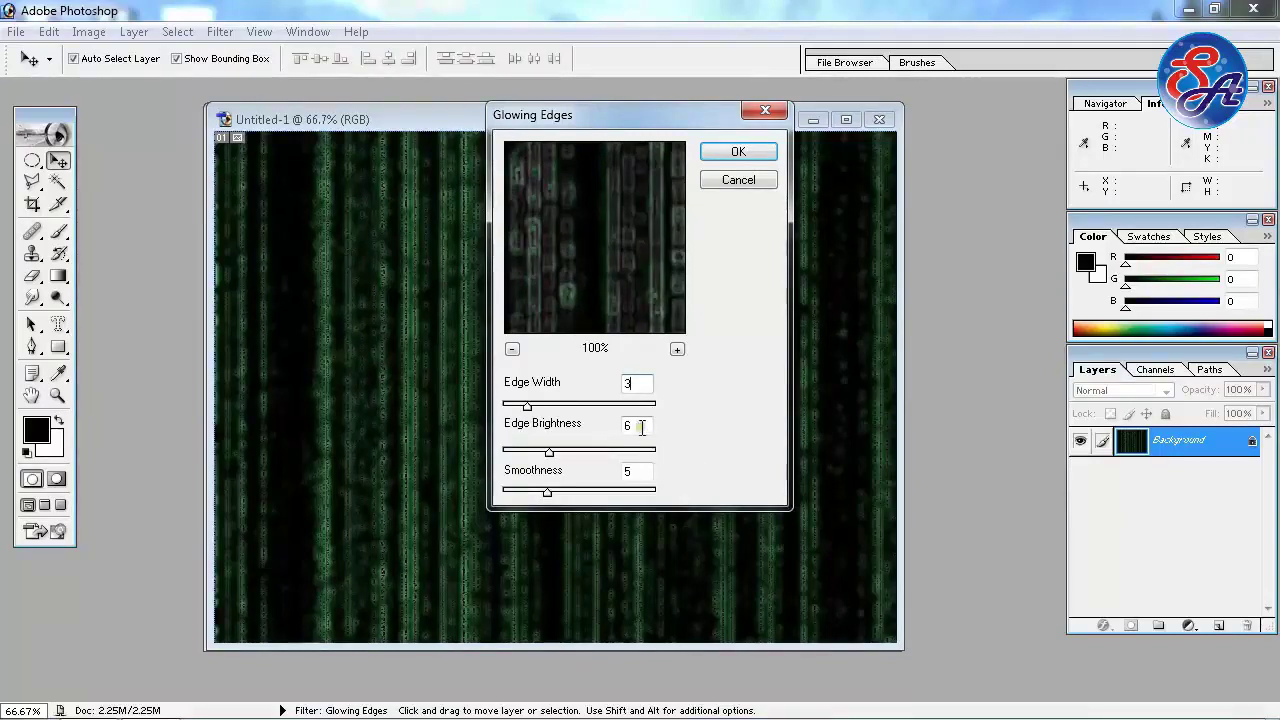
pyautogui.click(731, 151)
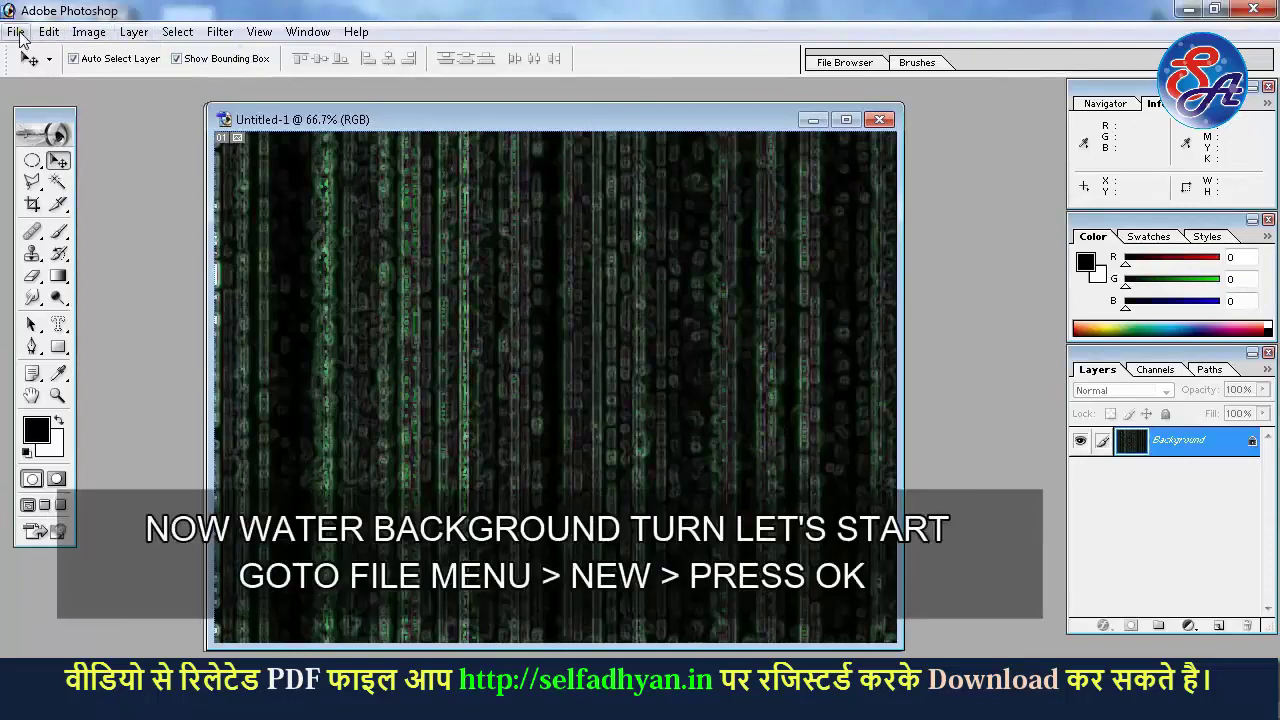
# Step: Create a new 1024×768 document and fill it with the Render Clouds filter
pyautogui.click(17, 32)
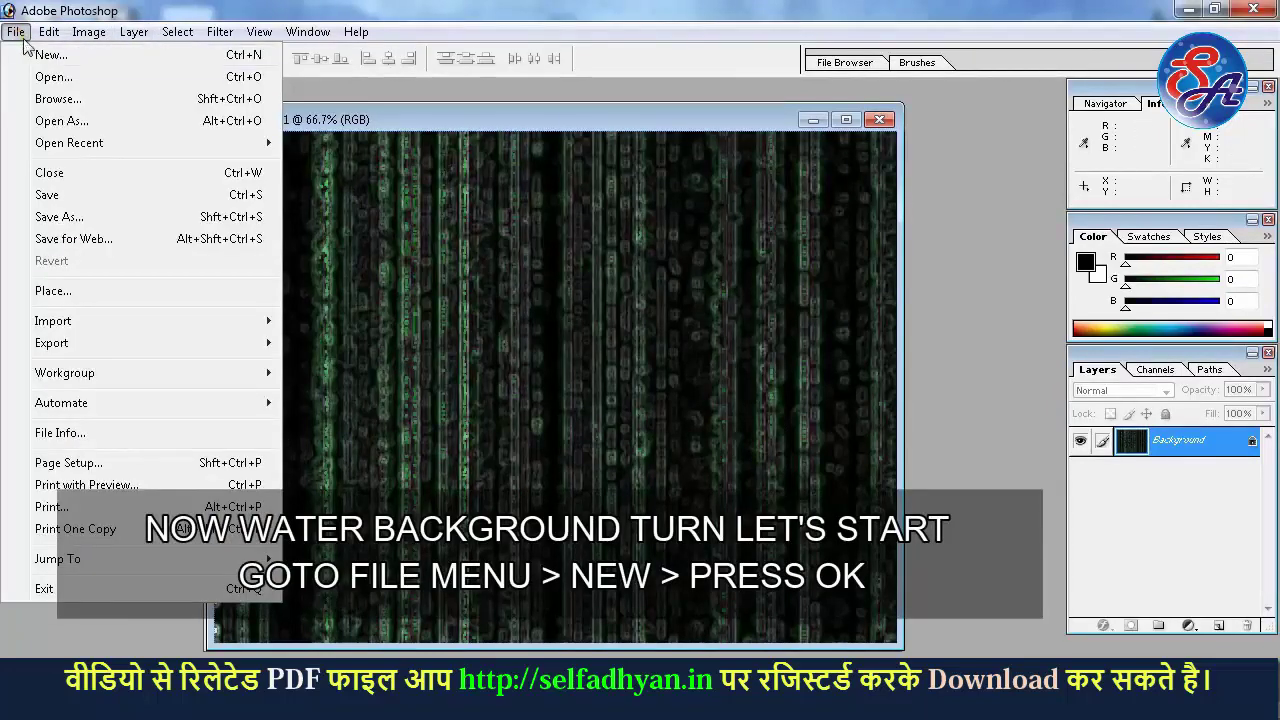
pyautogui.click(45, 55)
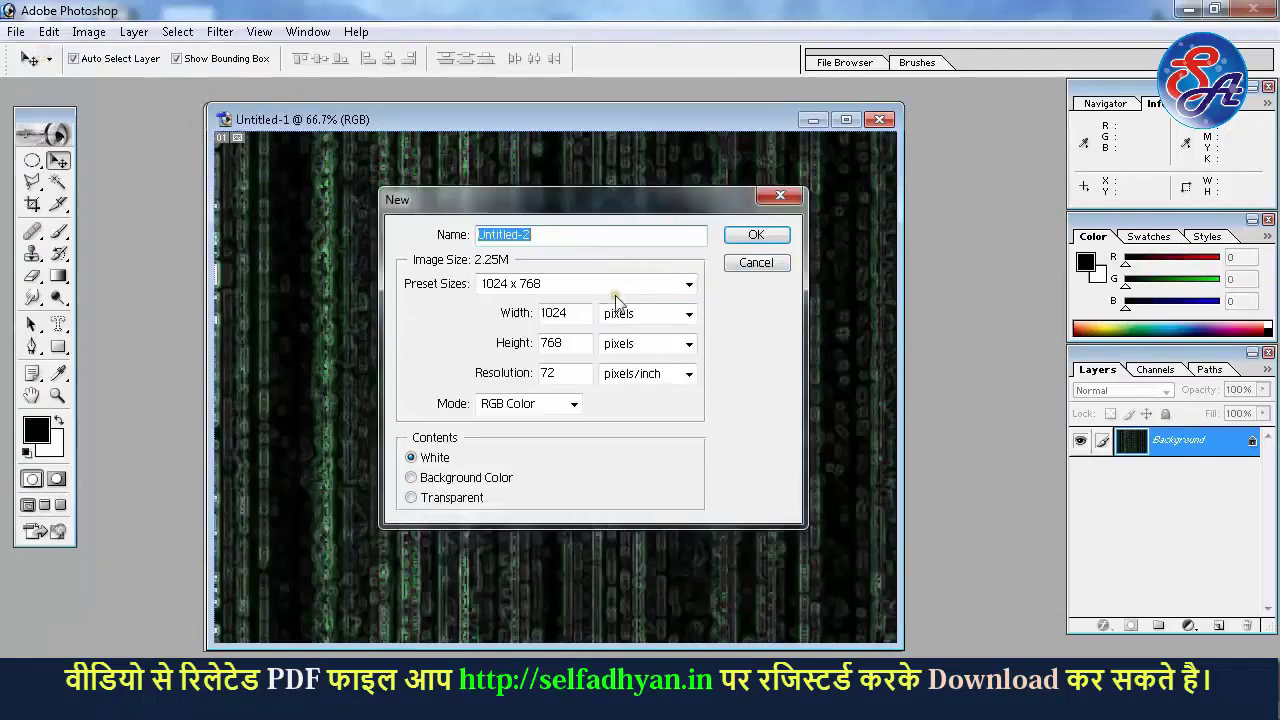
pyautogui.click(752, 235)
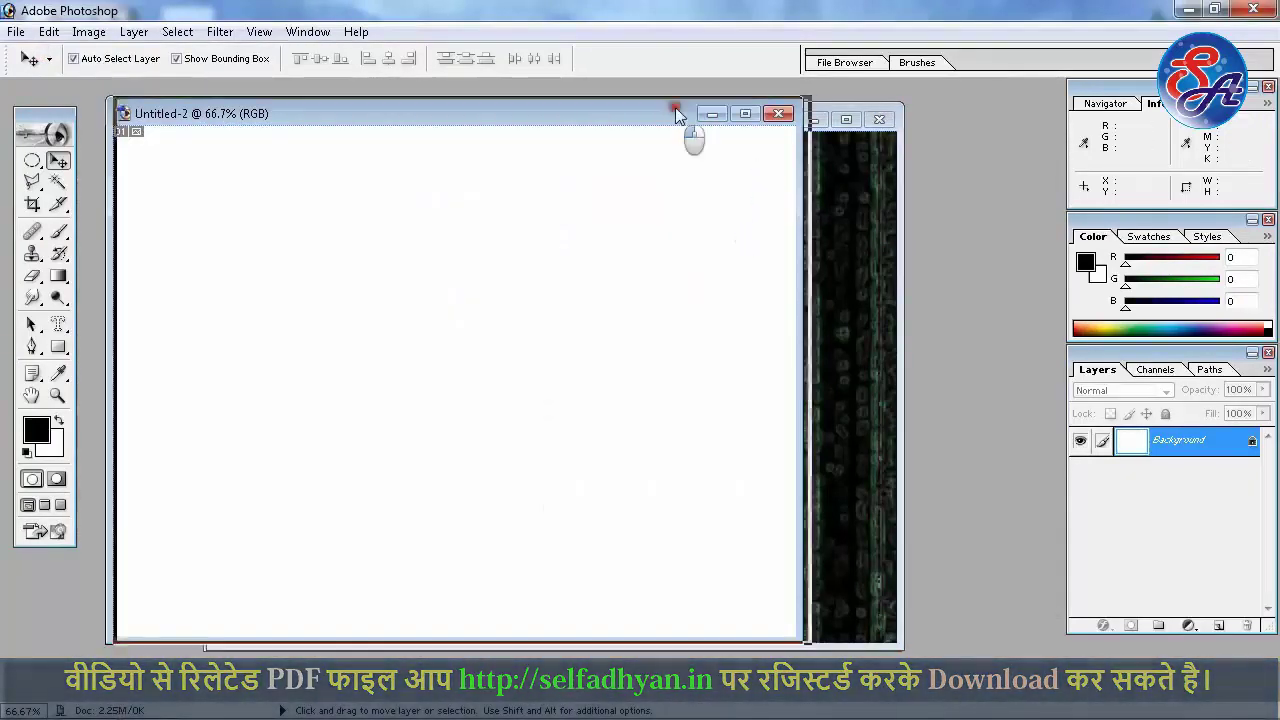
pyautogui.moveTo(670, 108); pyautogui.dragTo(762, 112)
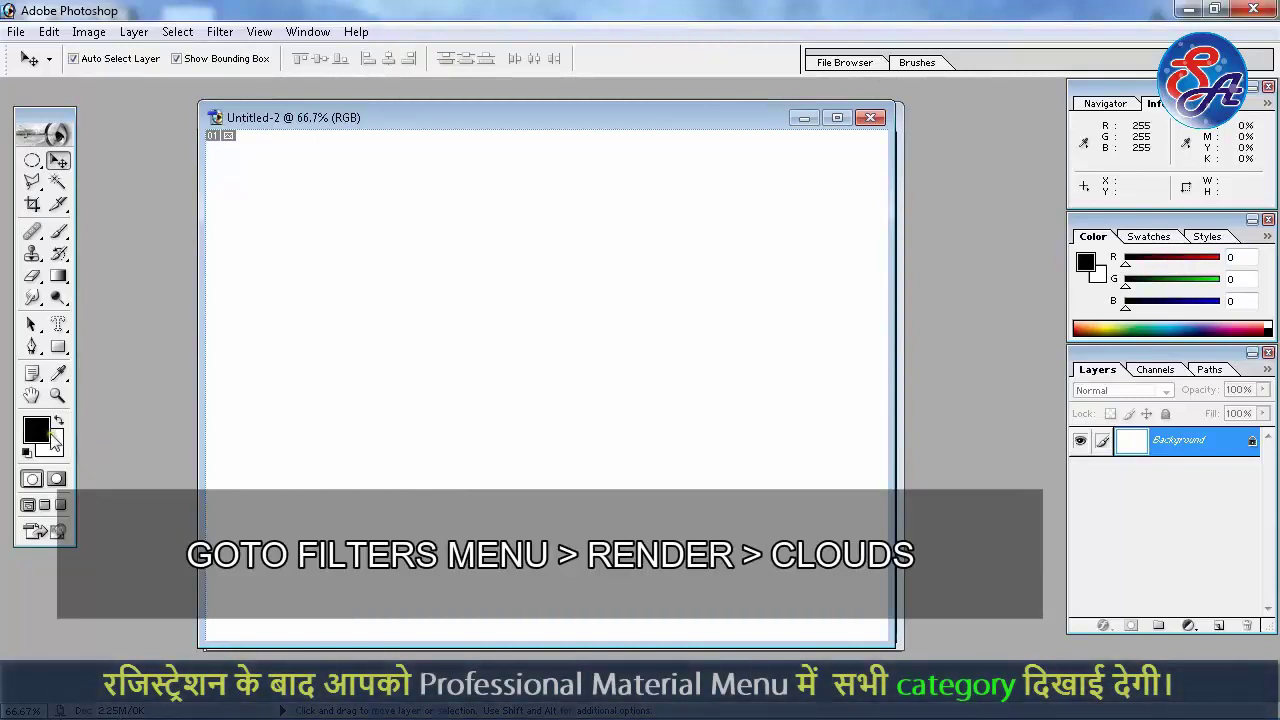
pyautogui.click(220, 31)
pyautogui.moveTo(300, 291)
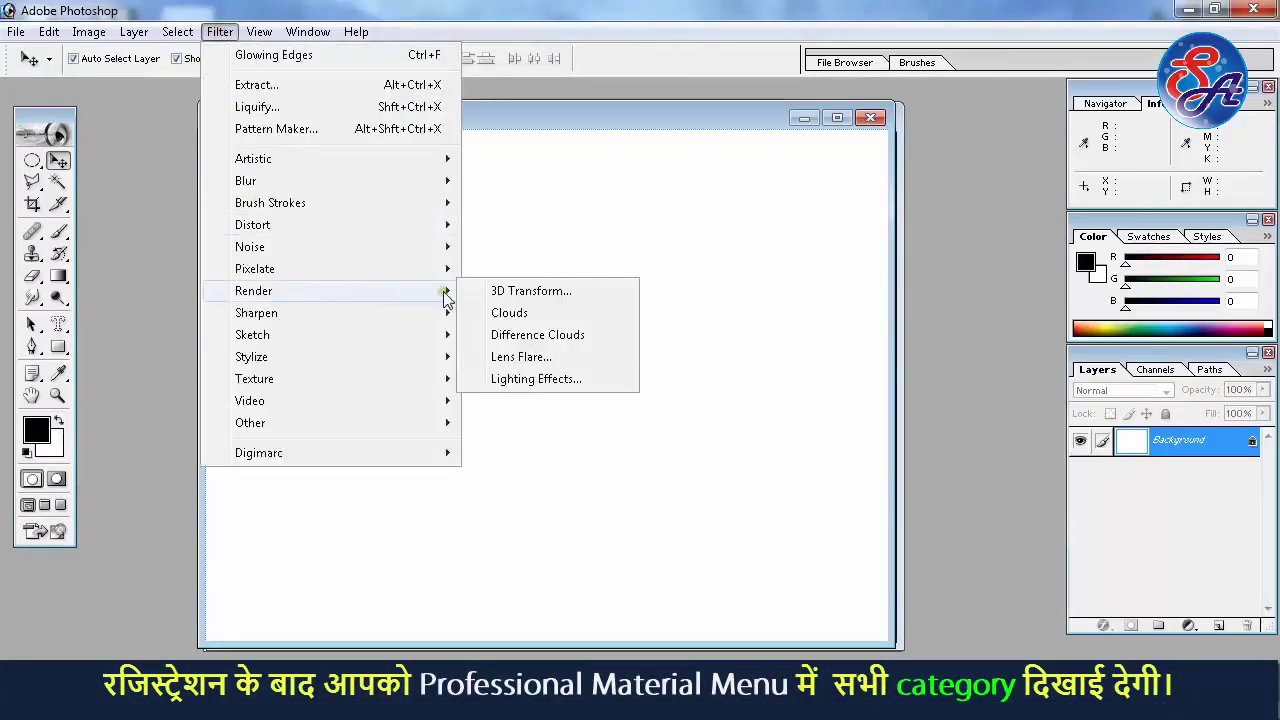
pyautogui.click(510, 315)
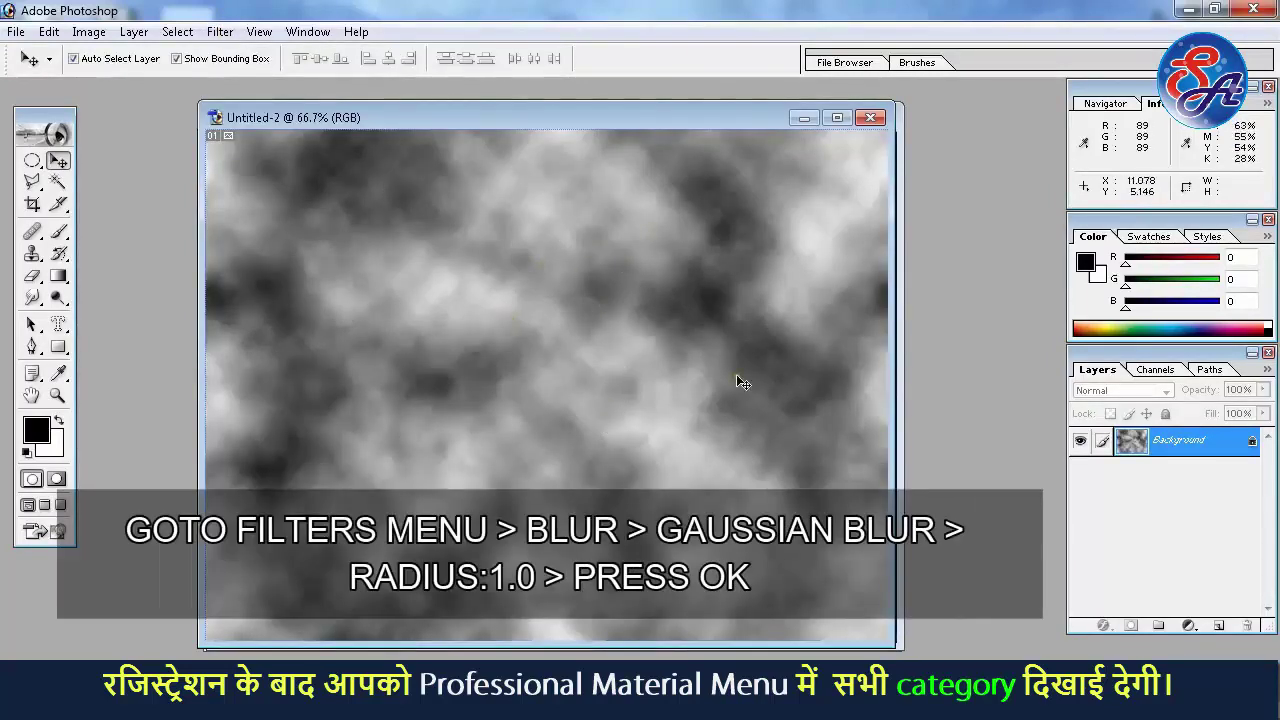
# Step: Soften the clouds with a 1.0-pixel Gaussian Blur
pyautogui.click(220, 31)
pyautogui.moveTo(246, 181)
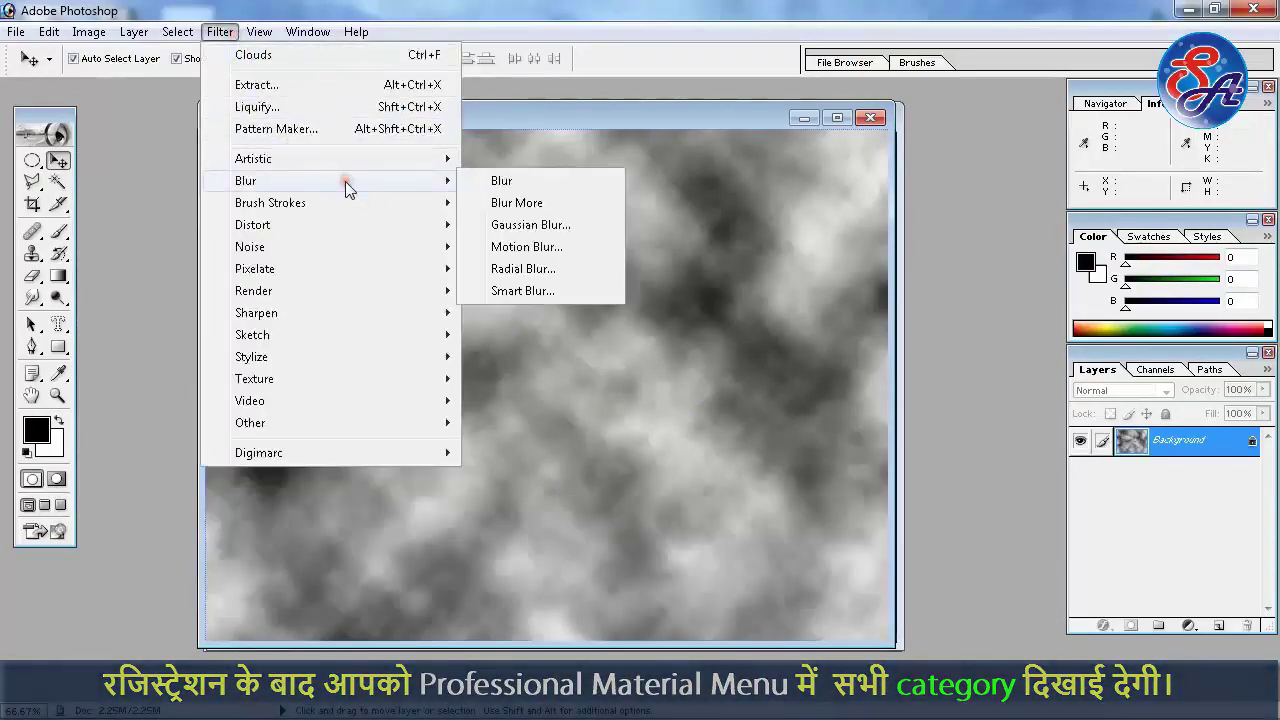
pyautogui.click(580, 226)
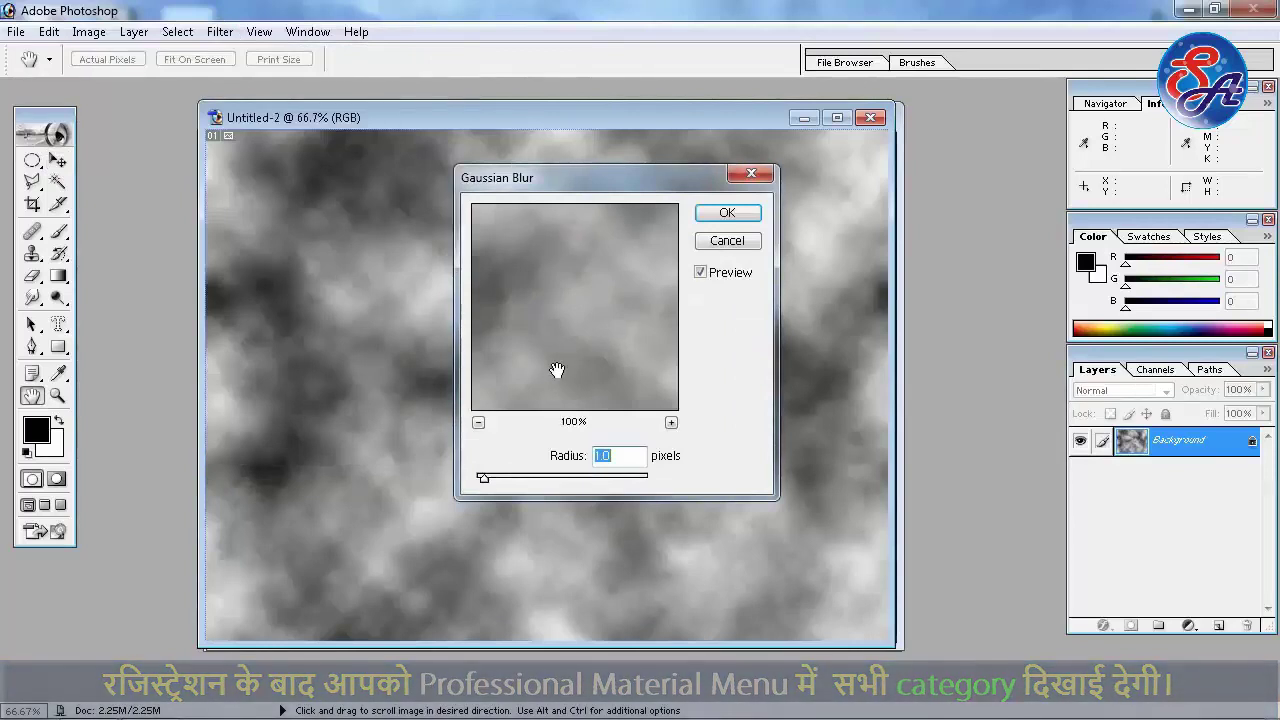
pyautogui.click(602, 456)
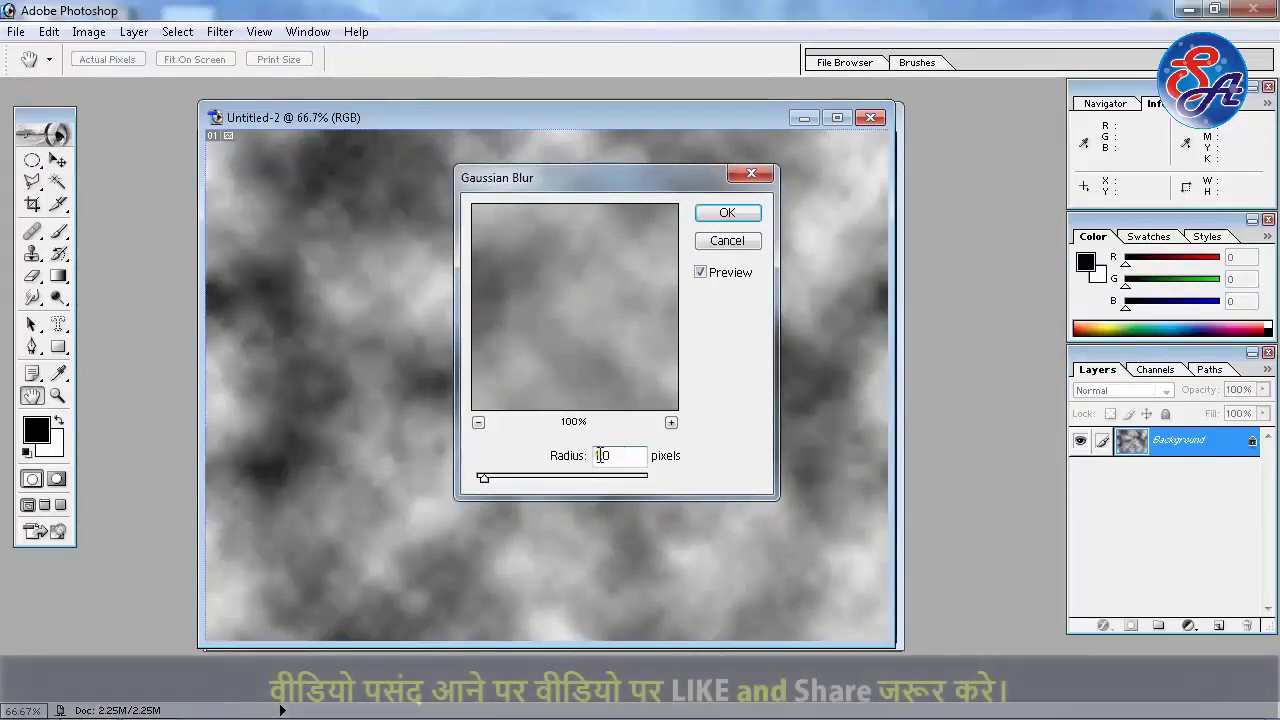
pyautogui.click(722, 215)
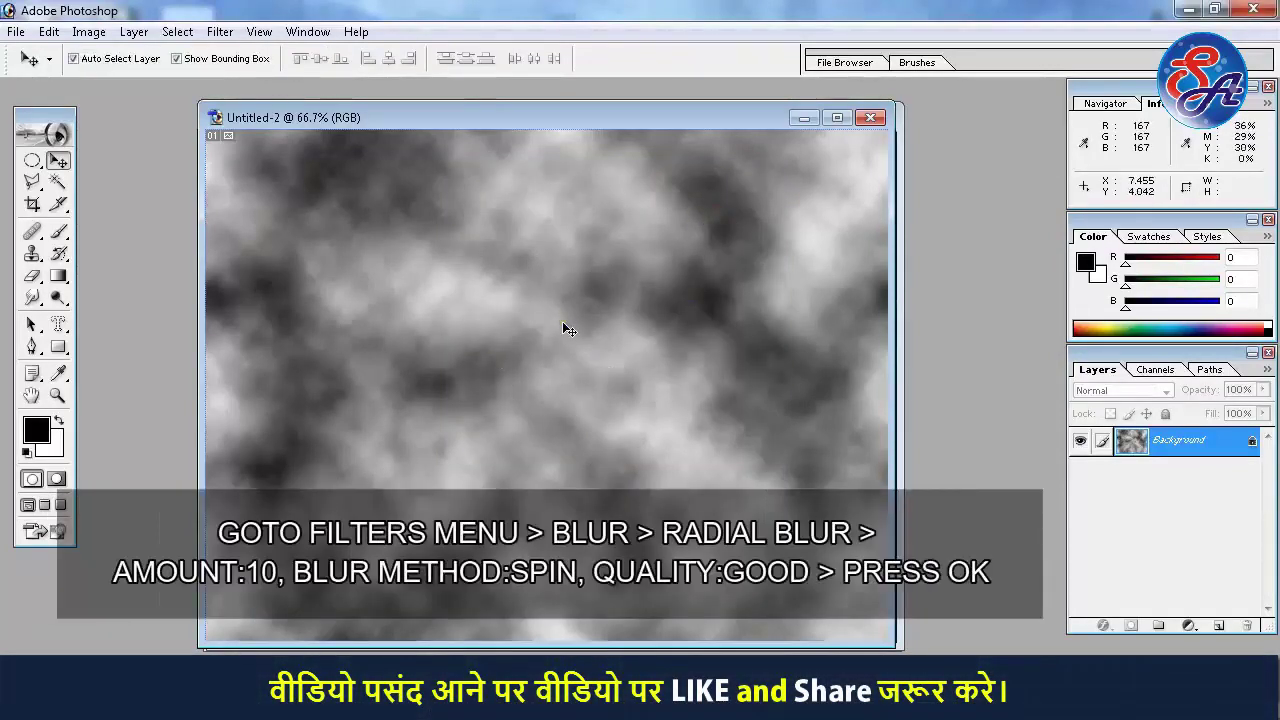
# Step: Swirl the clouds with a Radial Blur: Amount 10, Spin, Good quality
pyautogui.click(219, 32)
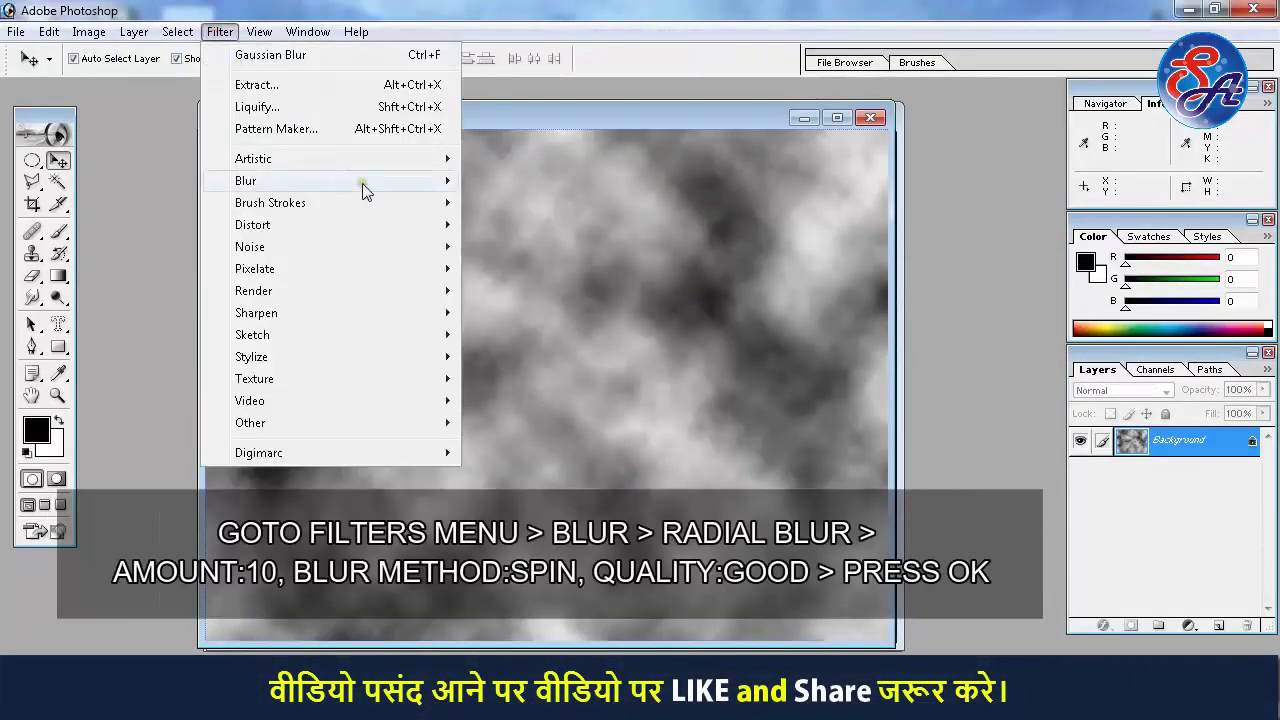
pyautogui.moveTo(246, 181)
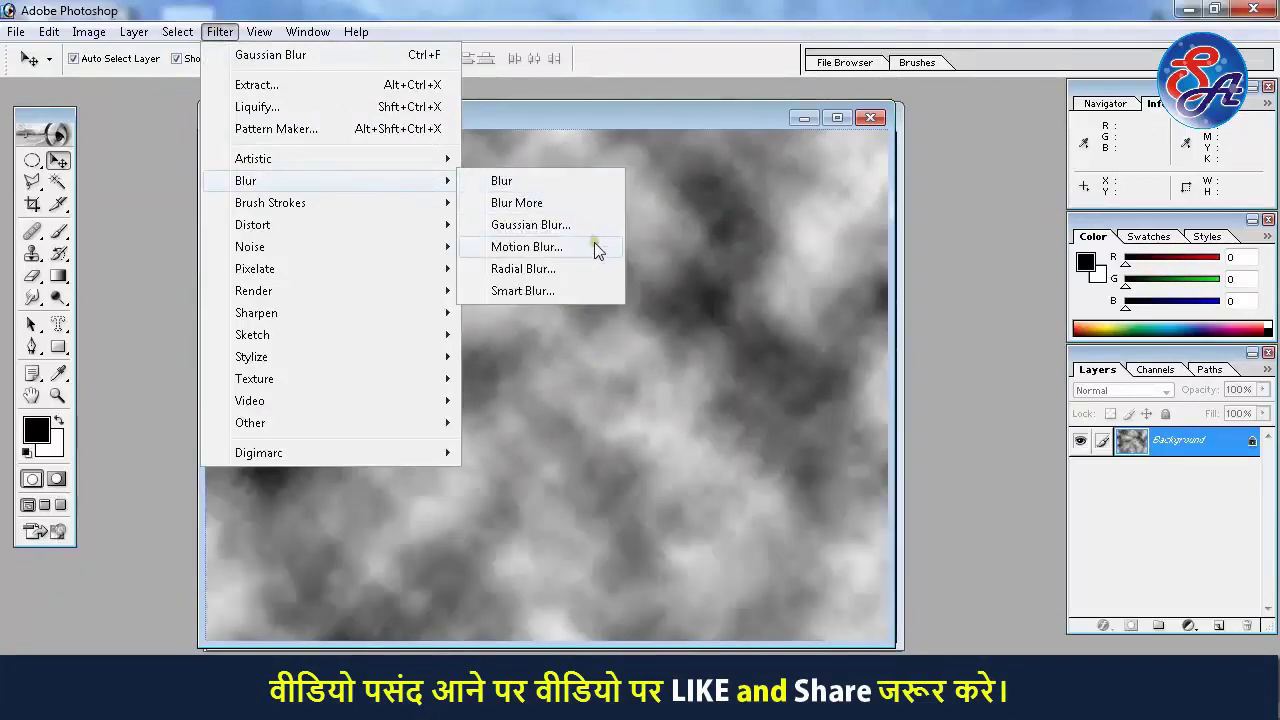
pyautogui.click(596, 266)
pyautogui.write('100')
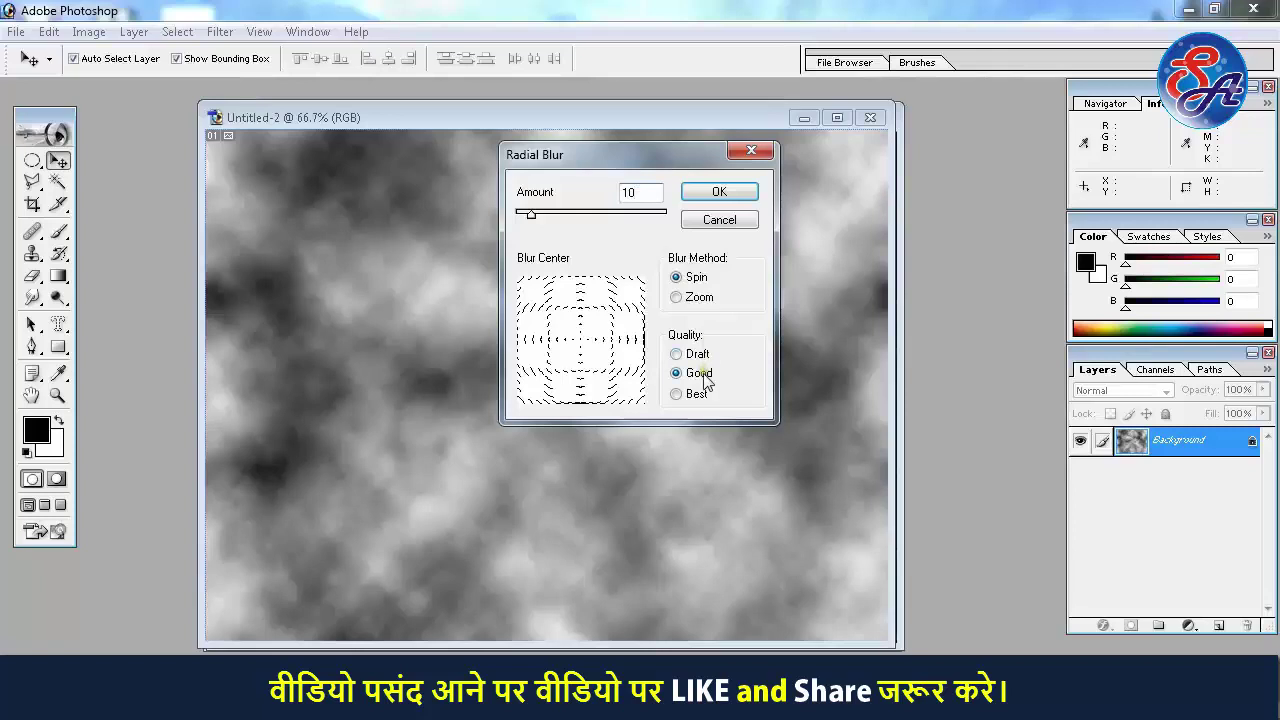
pyautogui.click(743, 193)
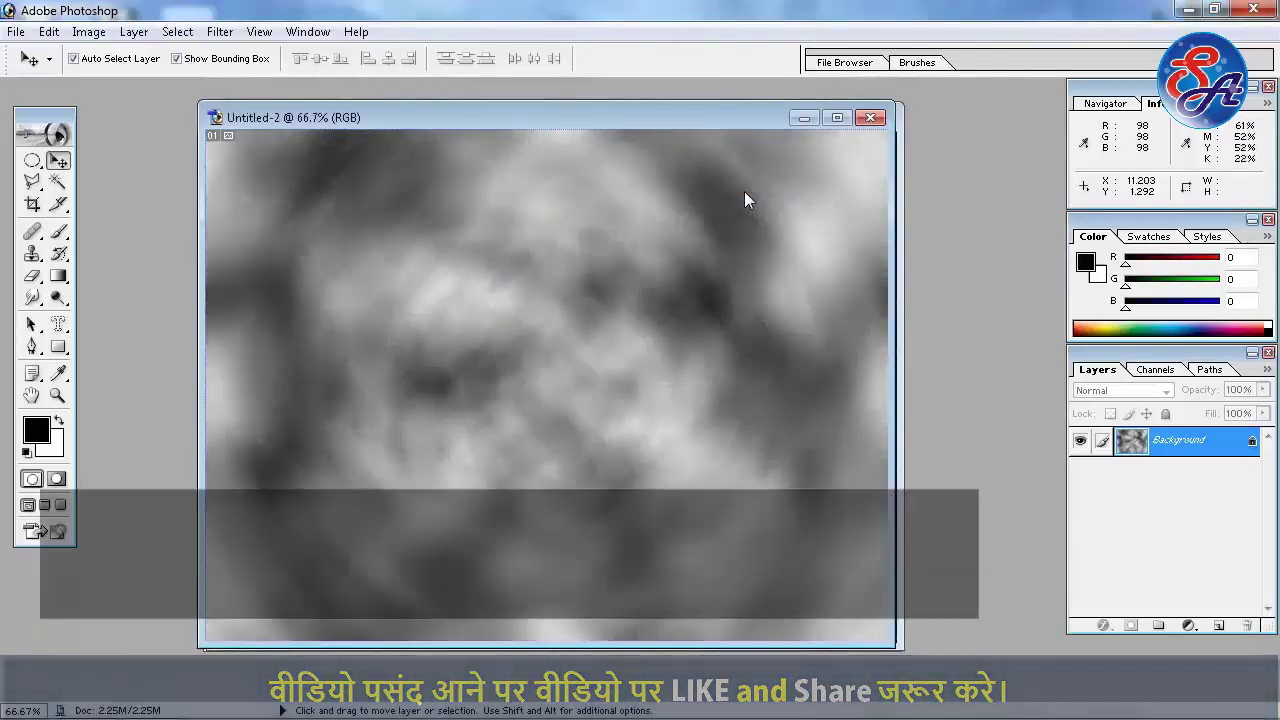
# Step: Apply Bas Relief with Detail 13, Smoothness 3 and light direction Bottom
pyautogui.click(221, 32)
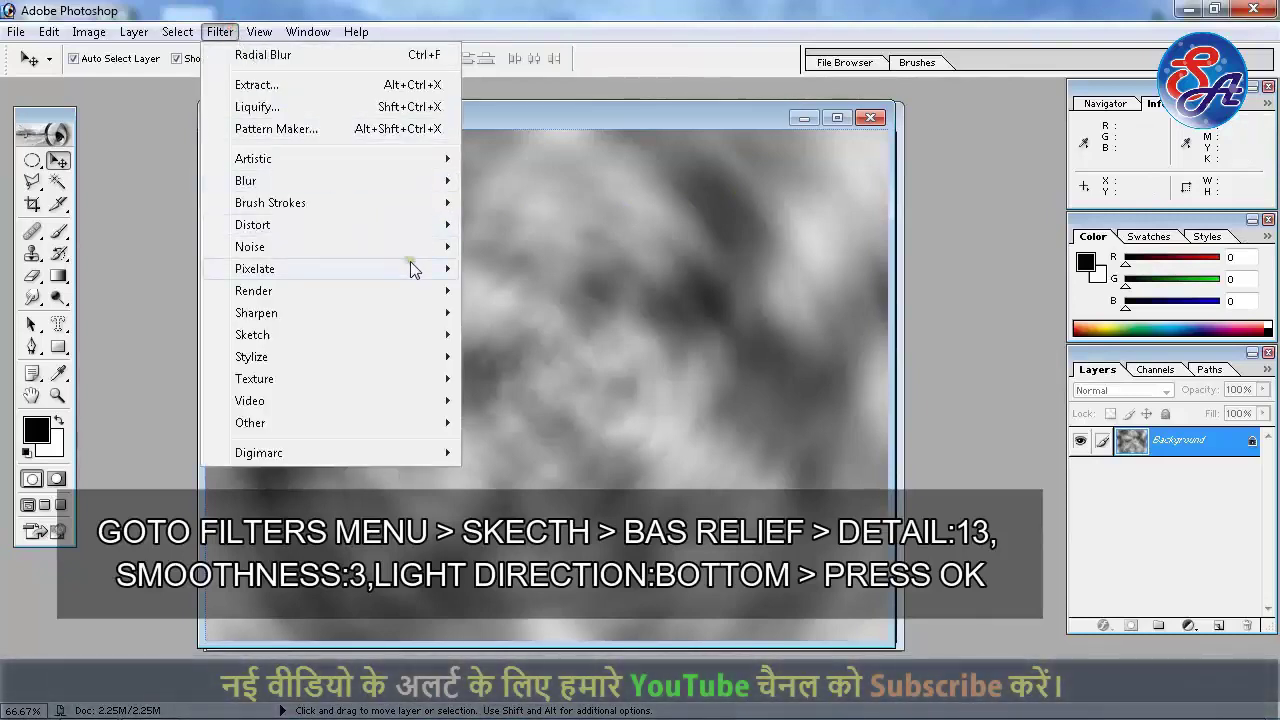
pyautogui.moveTo(252, 335)
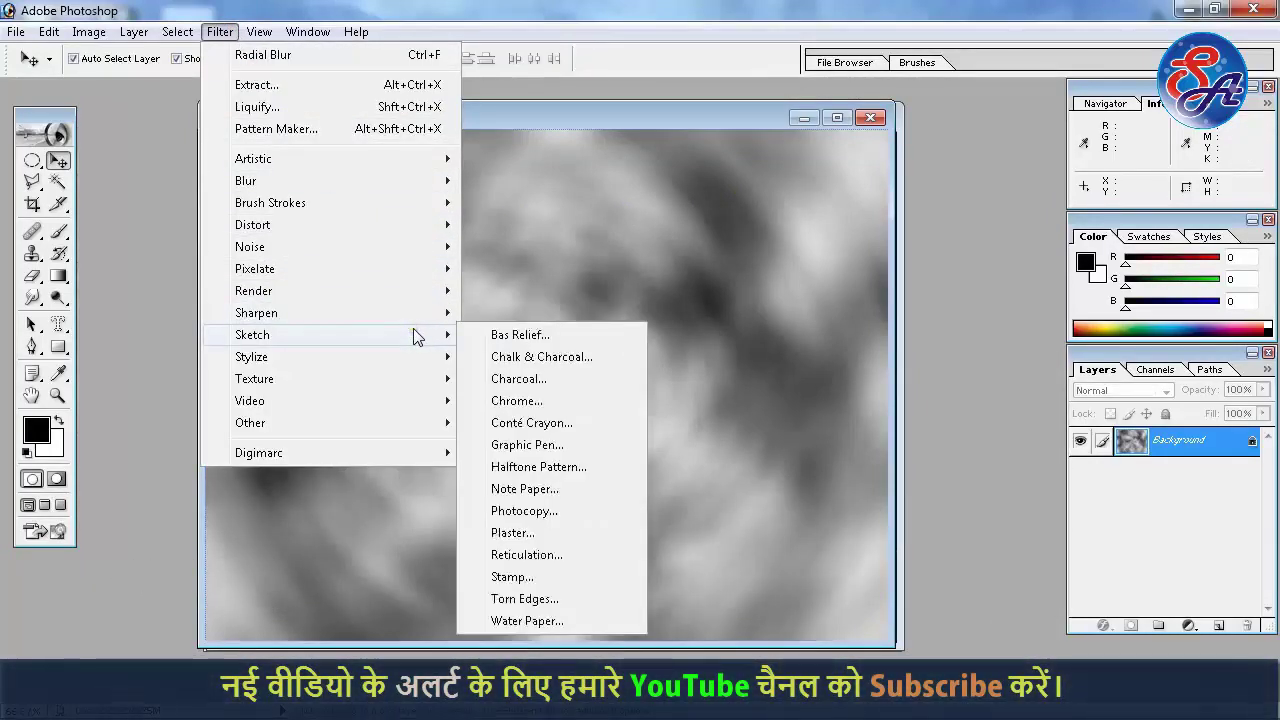
pyautogui.click(575, 336)
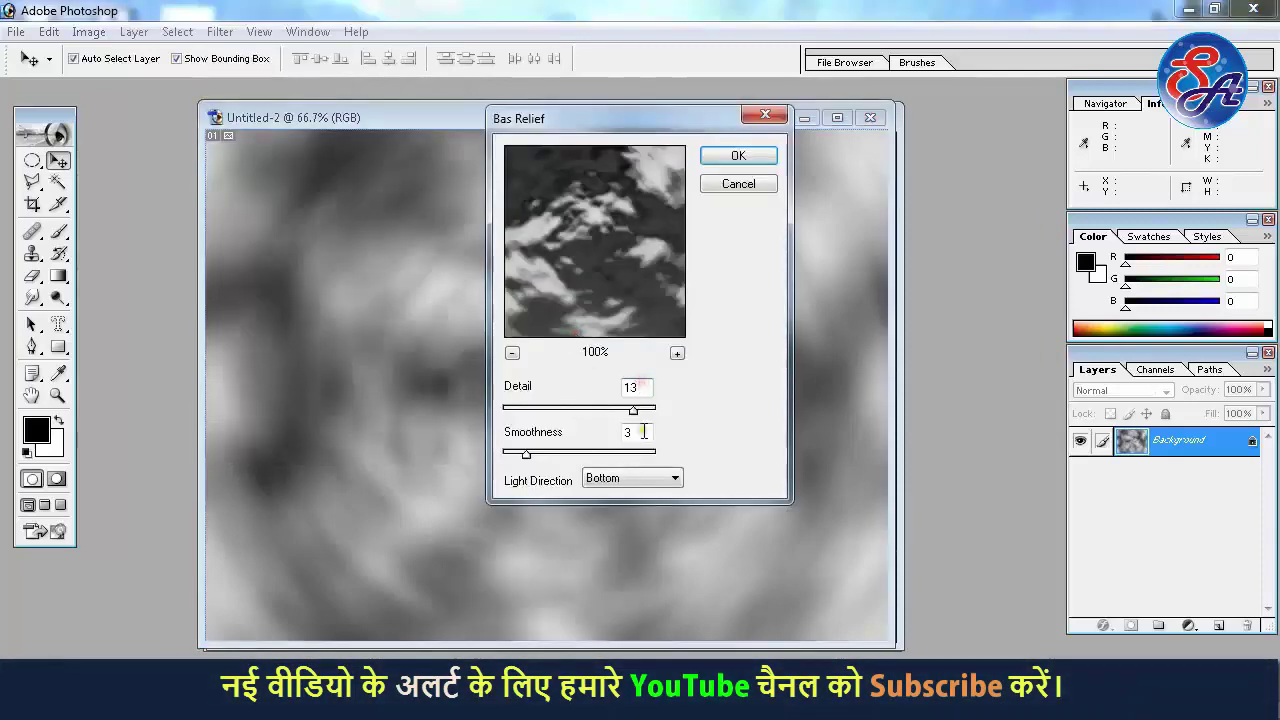
pyautogui.click(644, 432)
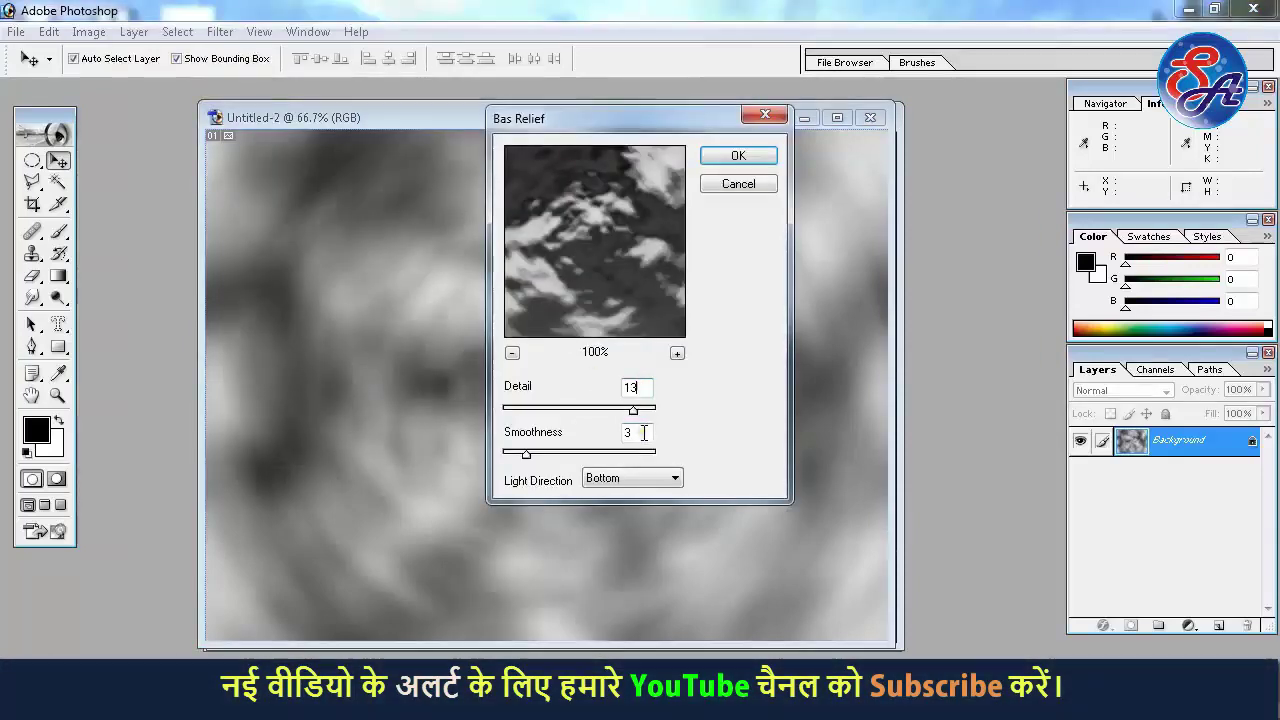
pyautogui.click(737, 160)
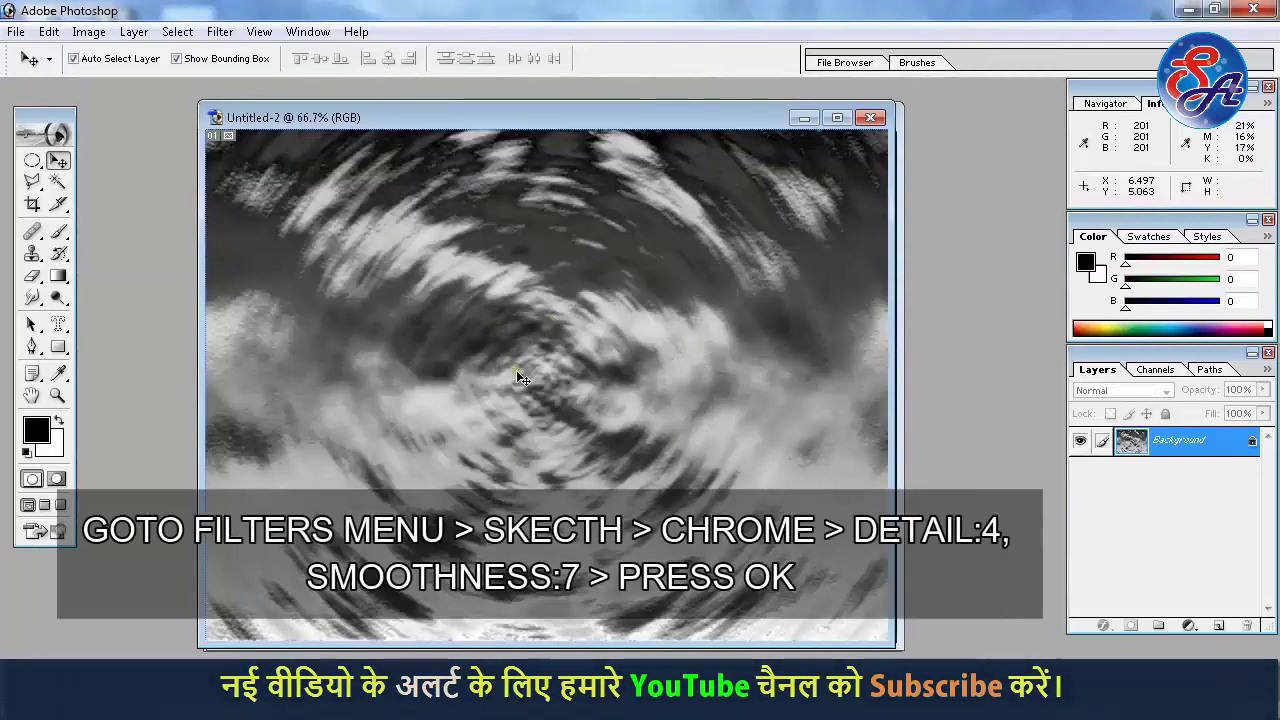
# Step: Apply the Chrome sketch filter with Detail 4 and Smoothness 7
pyautogui.click(222, 33)
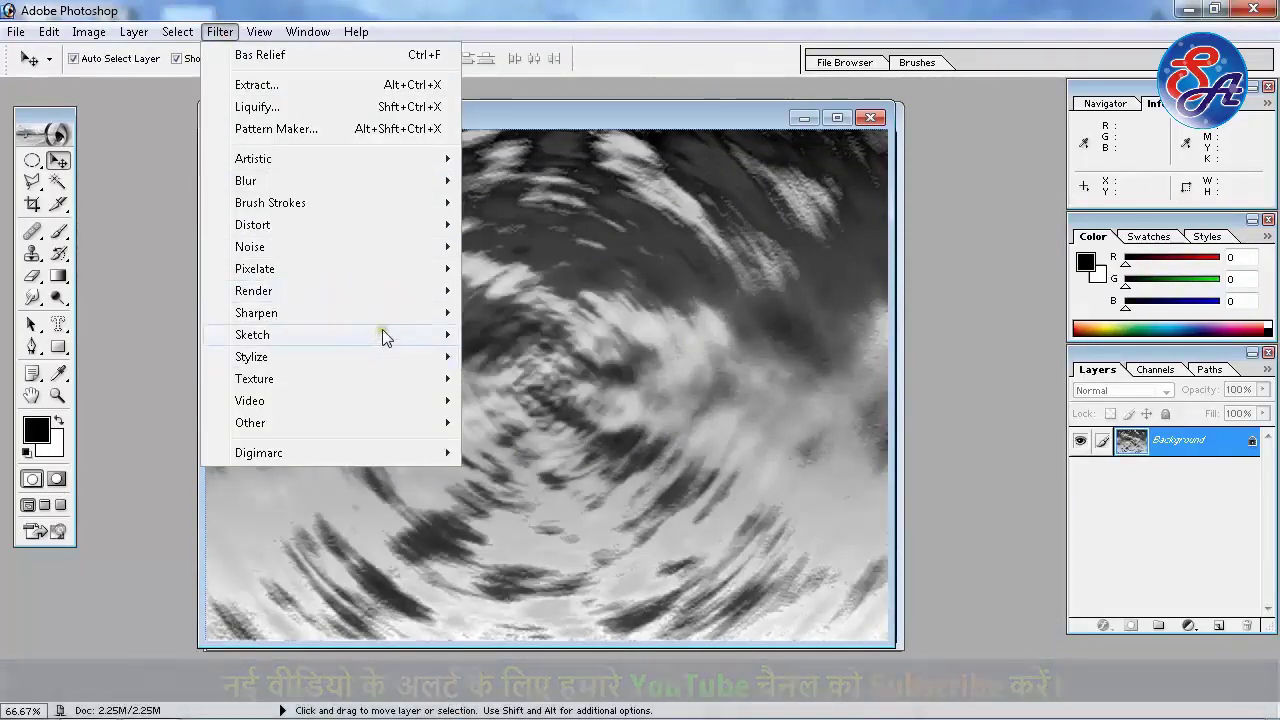
pyautogui.moveTo(252, 335)
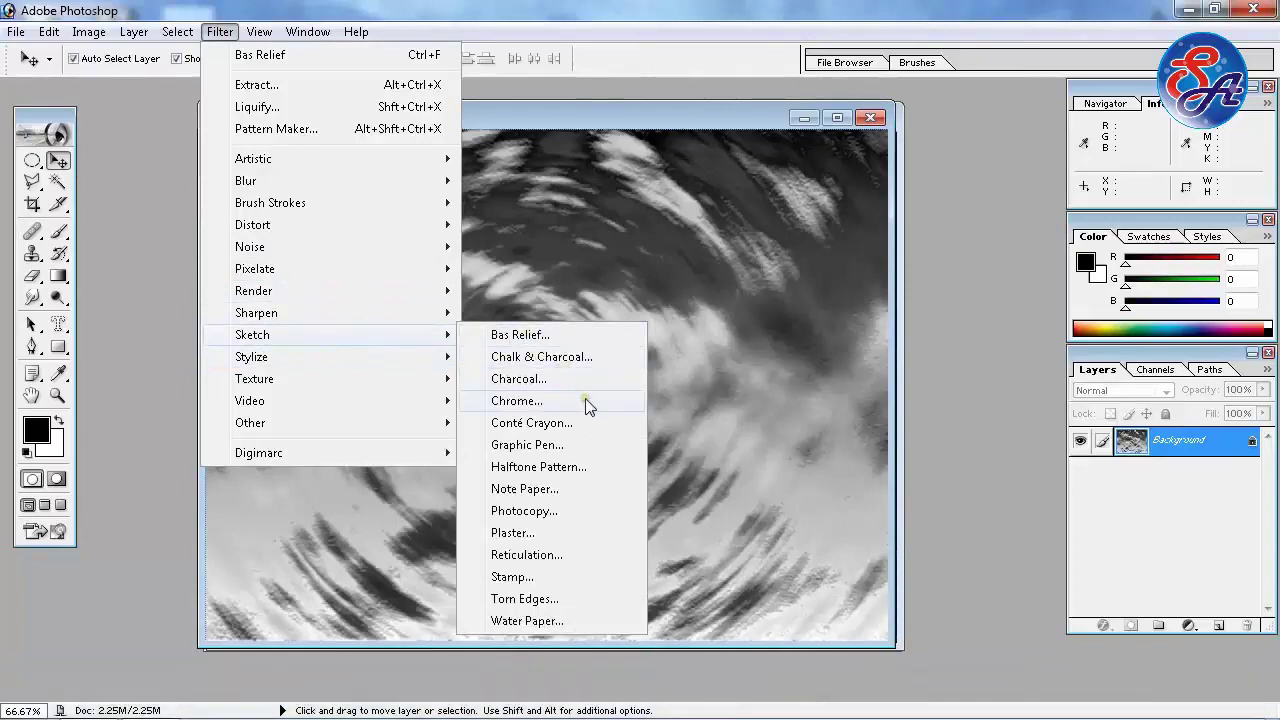
pyautogui.click(584, 400)
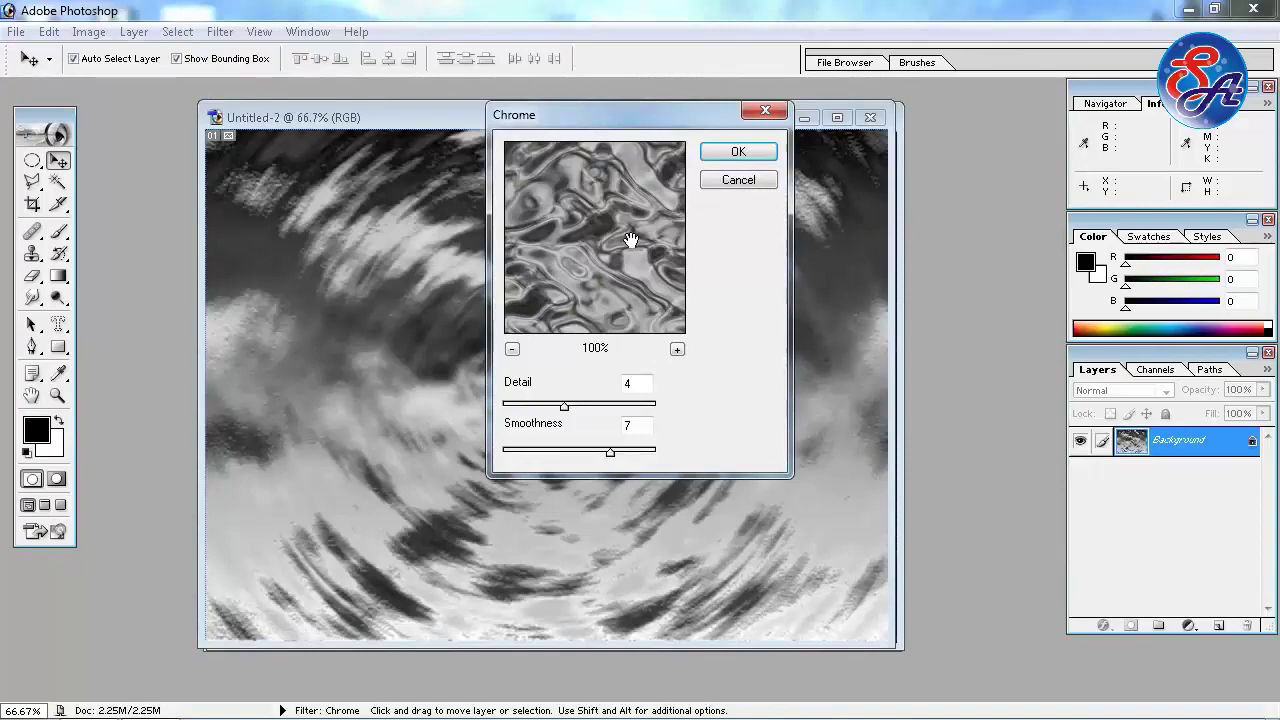
pyautogui.click(740, 153)
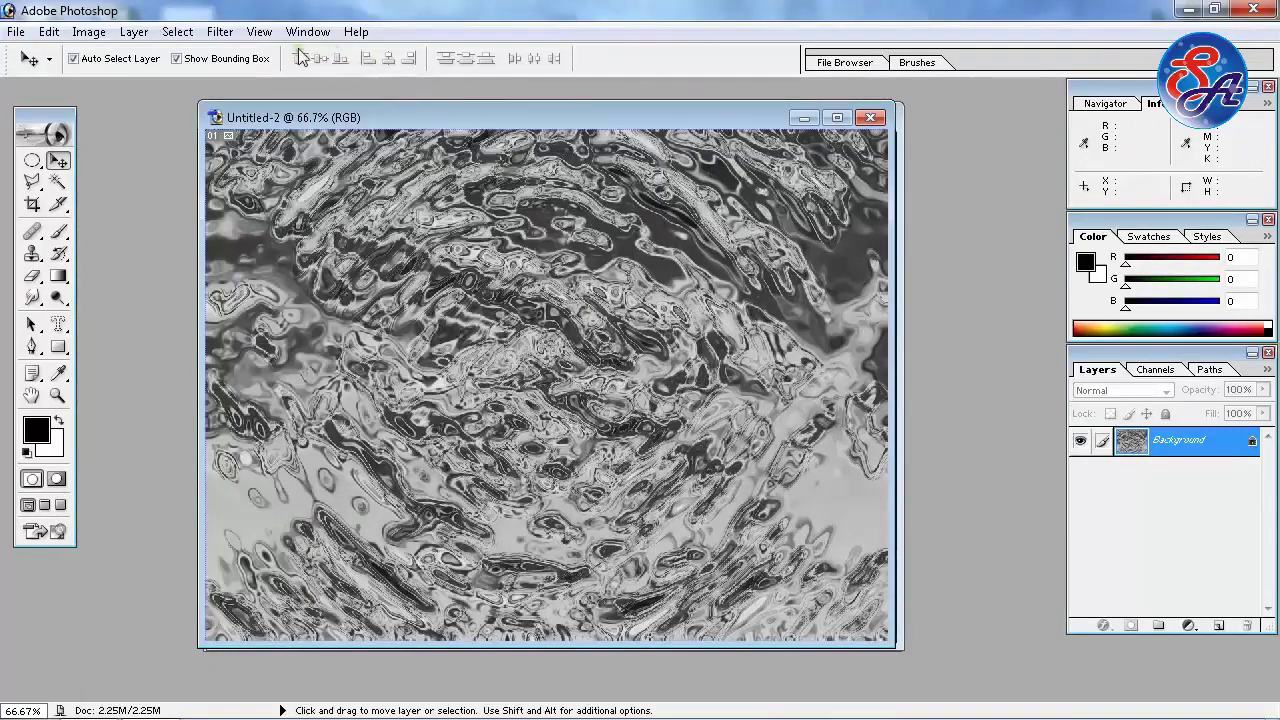
pyautogui.click(89, 31)
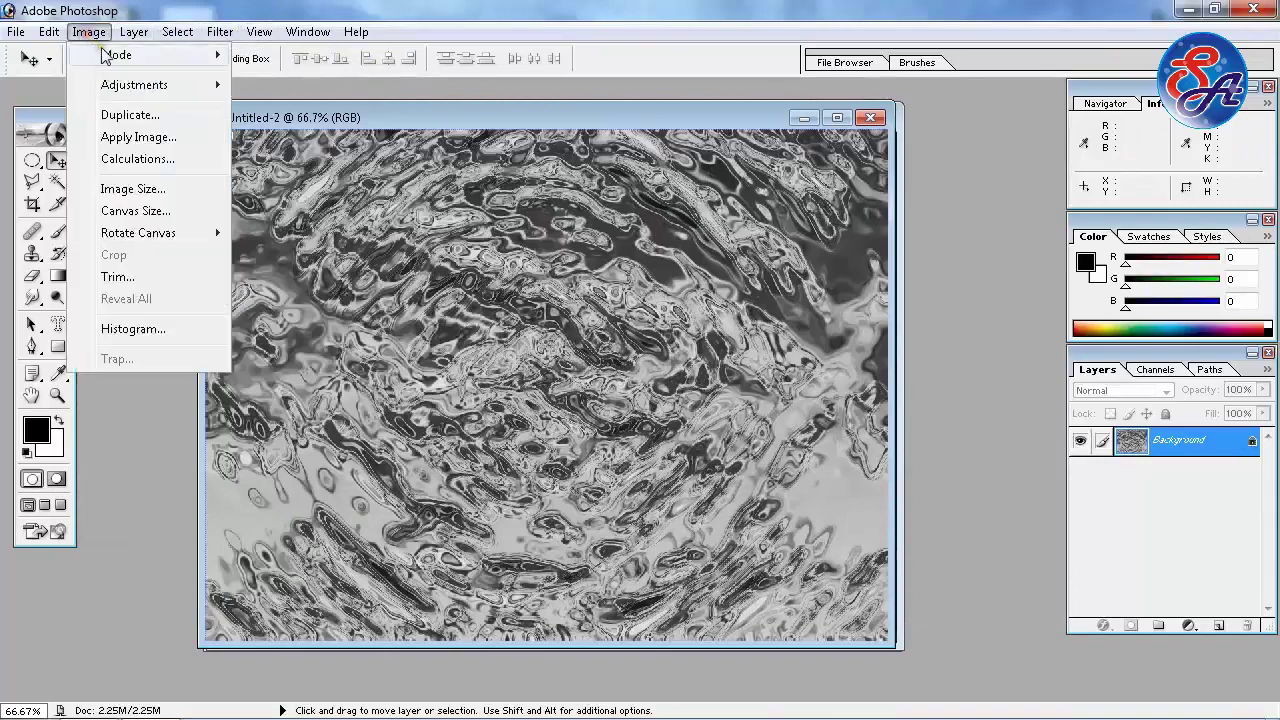
# Step: Tint the chrome cyan with Channel Mixer values Red -40, Green 200, Blue -147
pyautogui.click(134, 84)
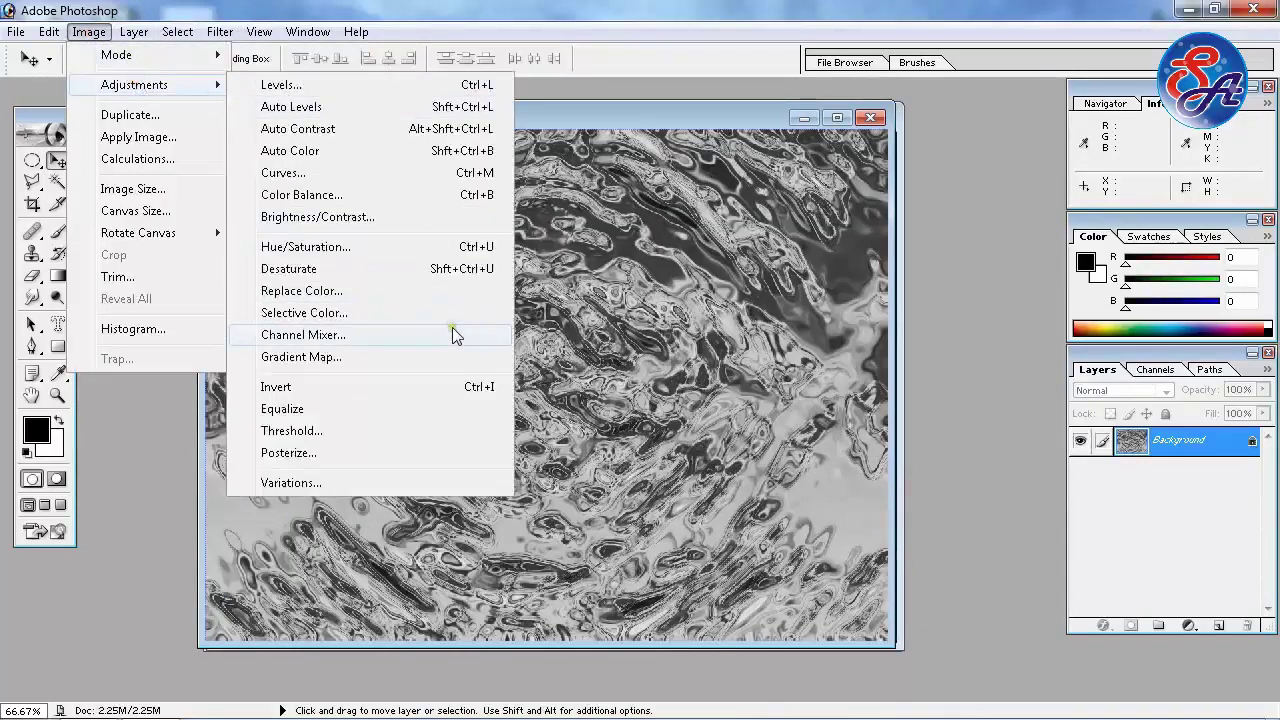
pyautogui.click(453, 333)
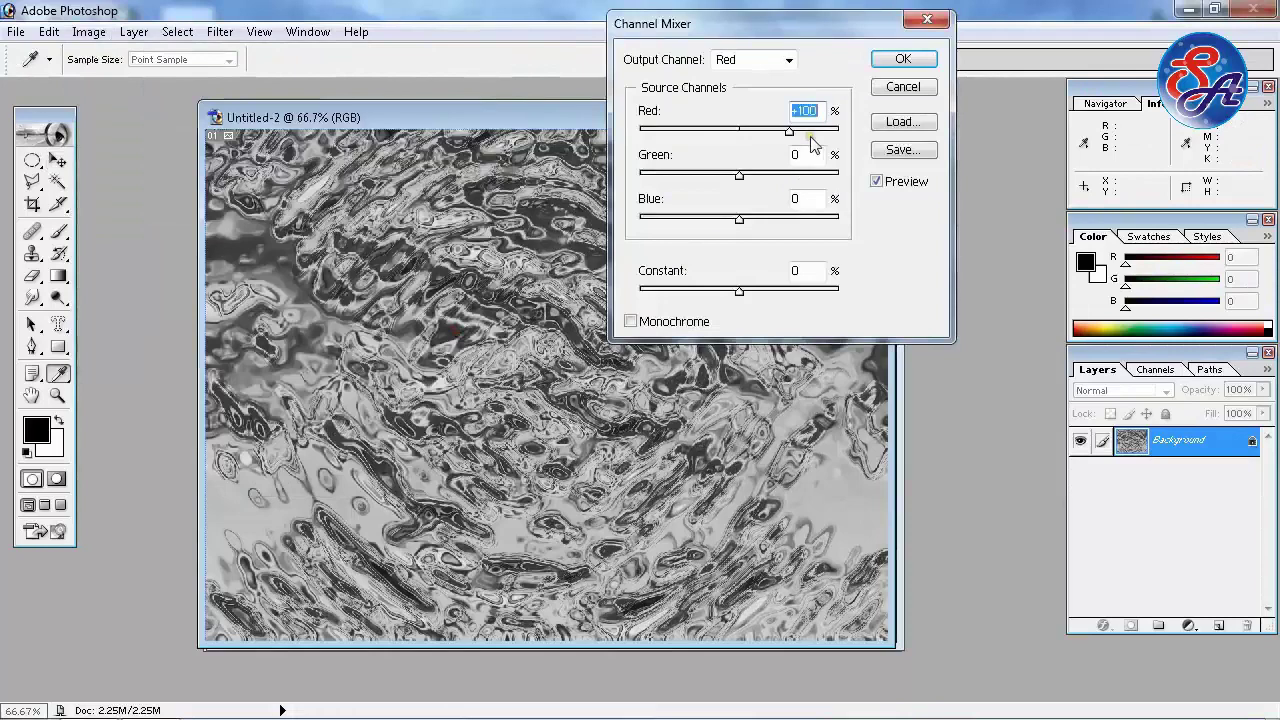
pyautogui.write('40')
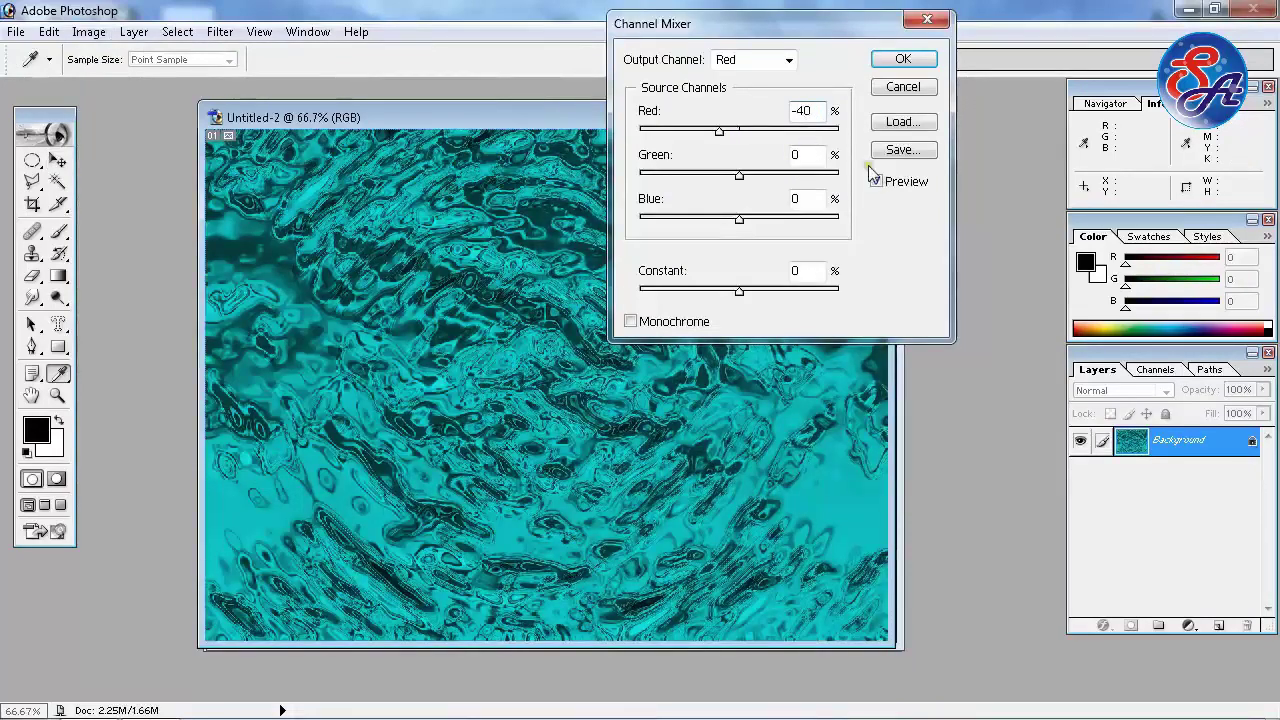
pyautogui.doubleClick(826, 155)
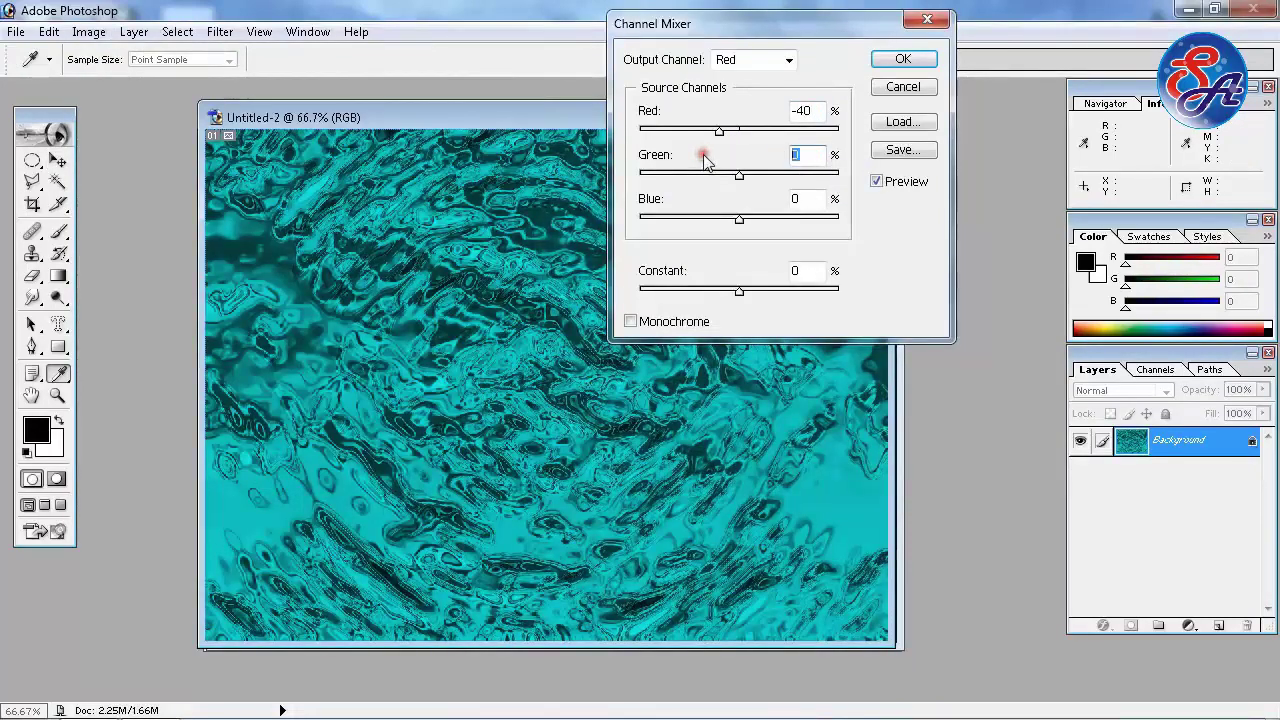
pyautogui.write('200')
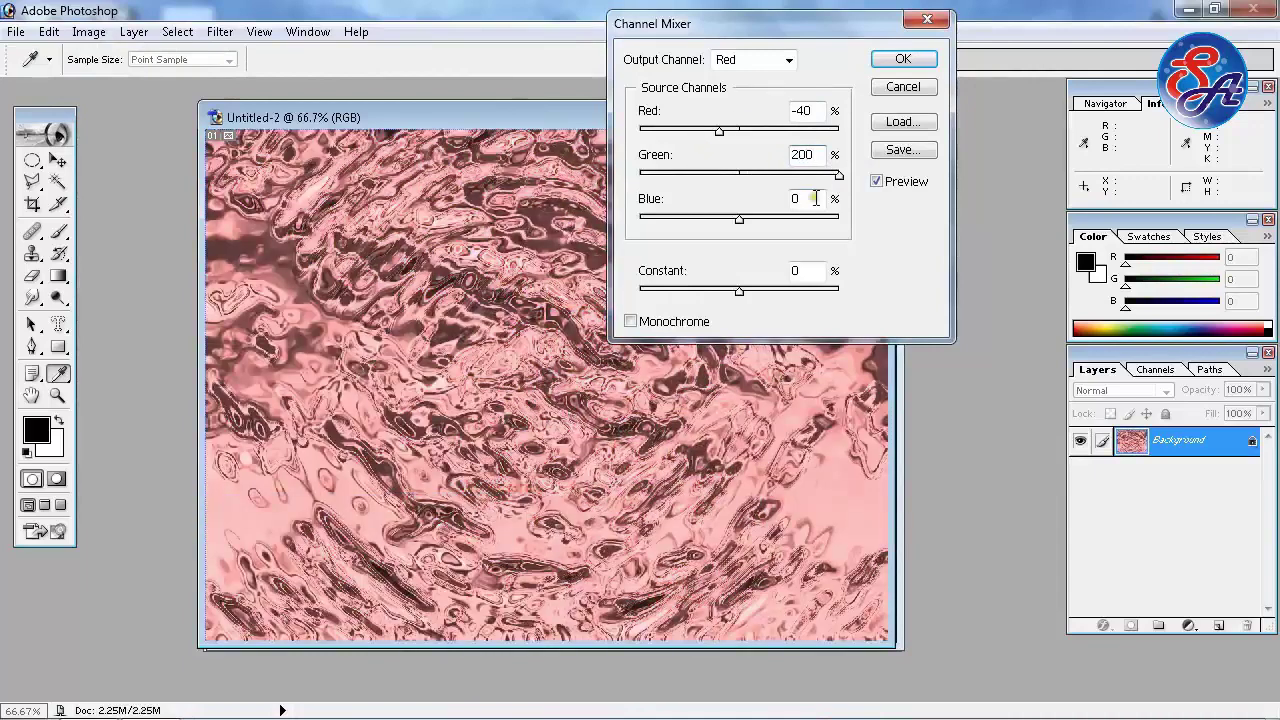
pyautogui.doubleClick(812, 198)
pyautogui.write('-1')
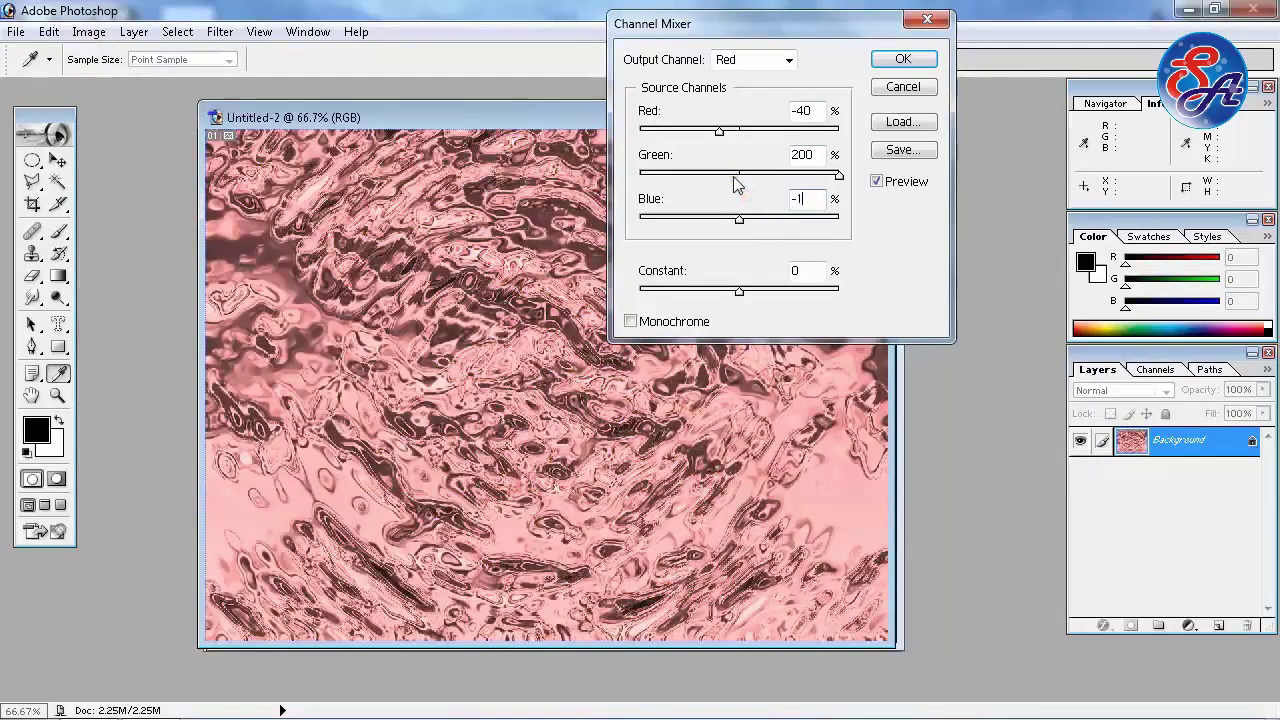
pyautogui.write('47')
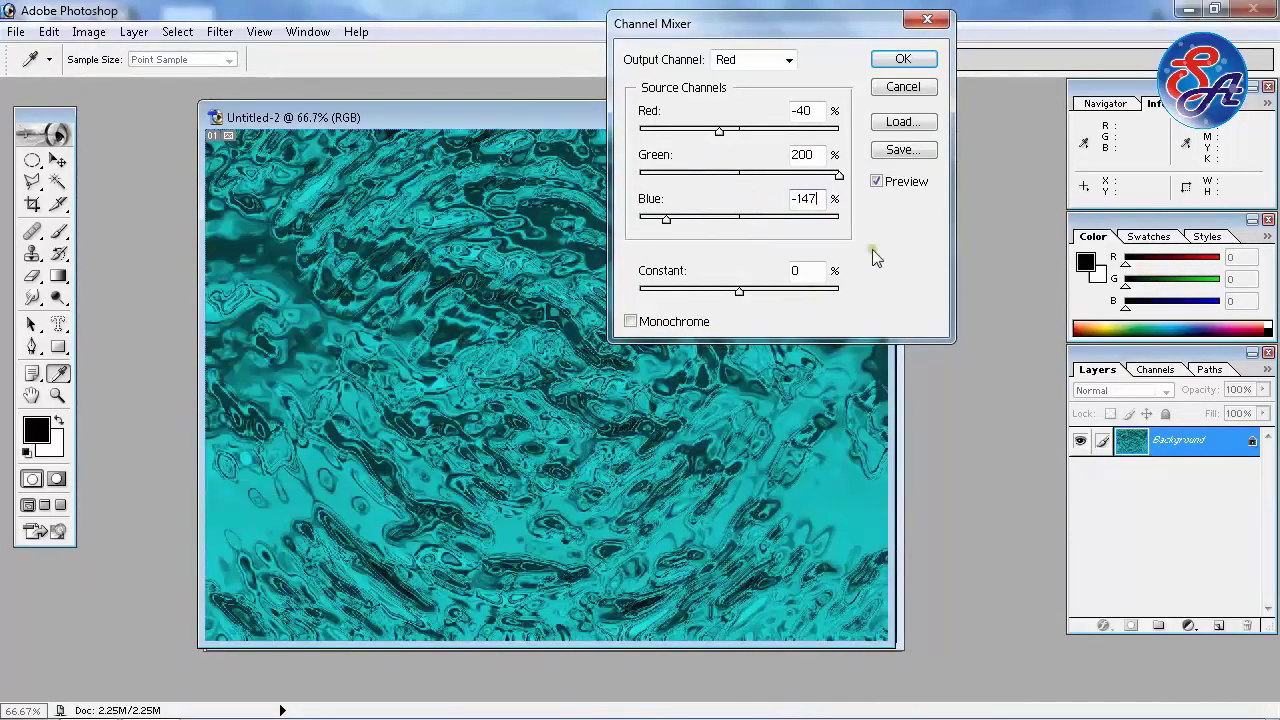
pyautogui.moveTo(815, 38); pyautogui.dragTo(645, 222)
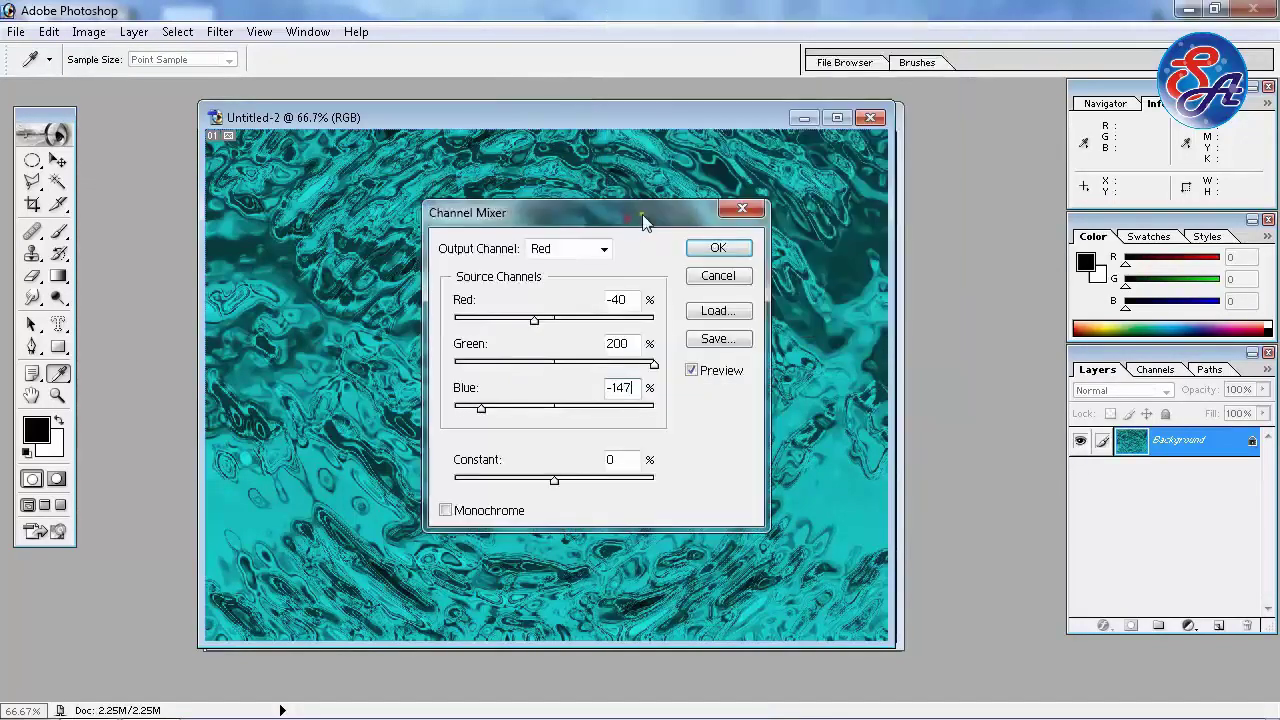
pyautogui.click(637, 342)
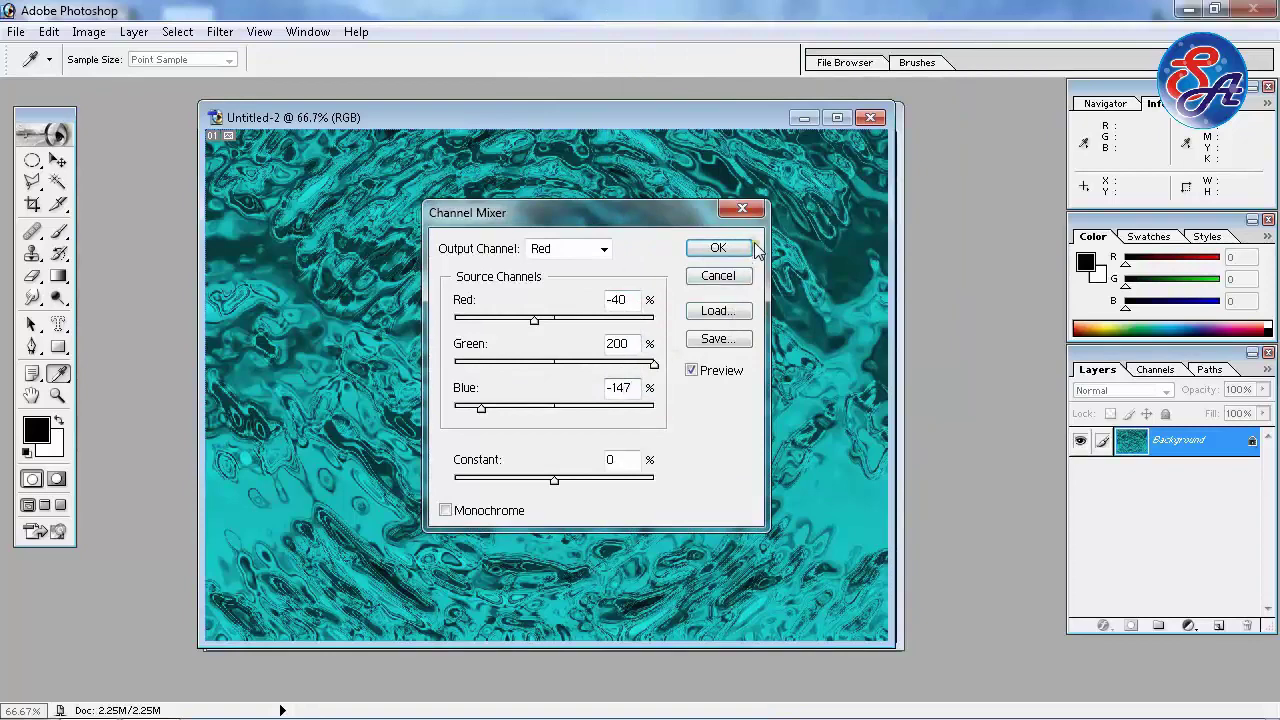
pyautogui.click(712, 250)
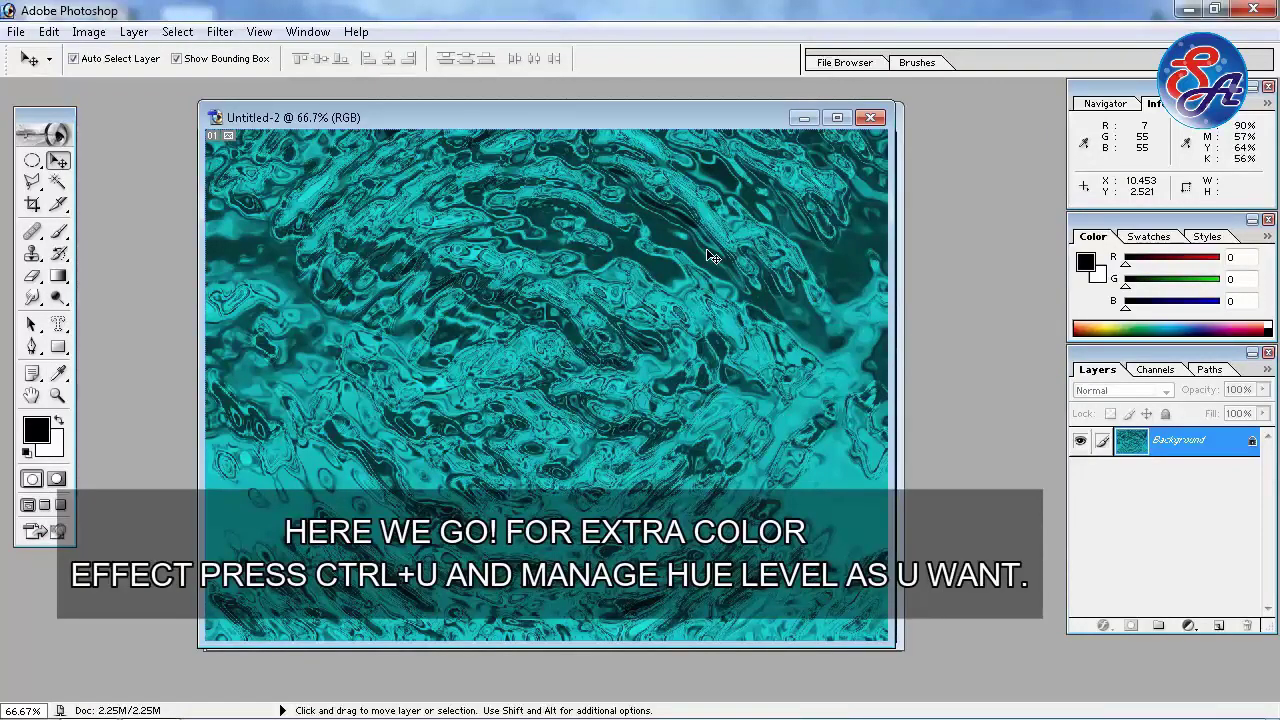
# Step: Shift the water texture's hue by +14 with Hue/Saturation for a deeper blue
pyautogui.hotkey('ctrl', 'u')
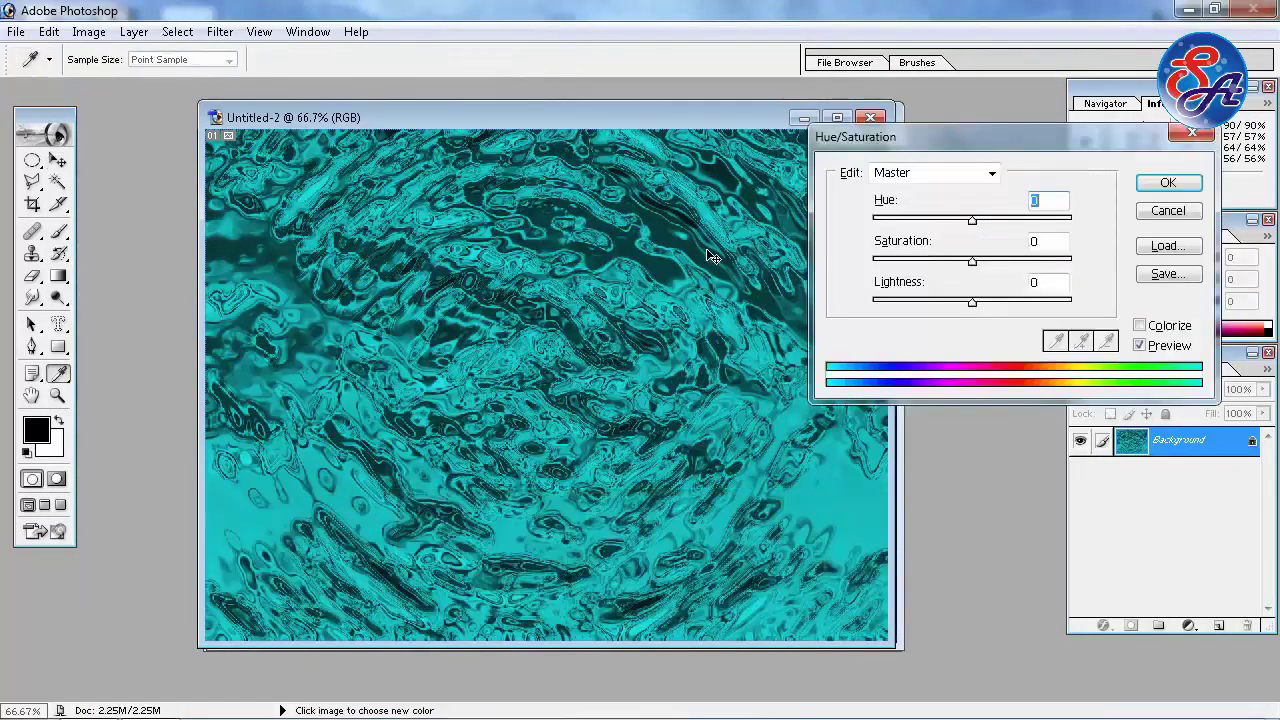
pyautogui.moveTo(949, 128); pyautogui.dragTo(515, 228)
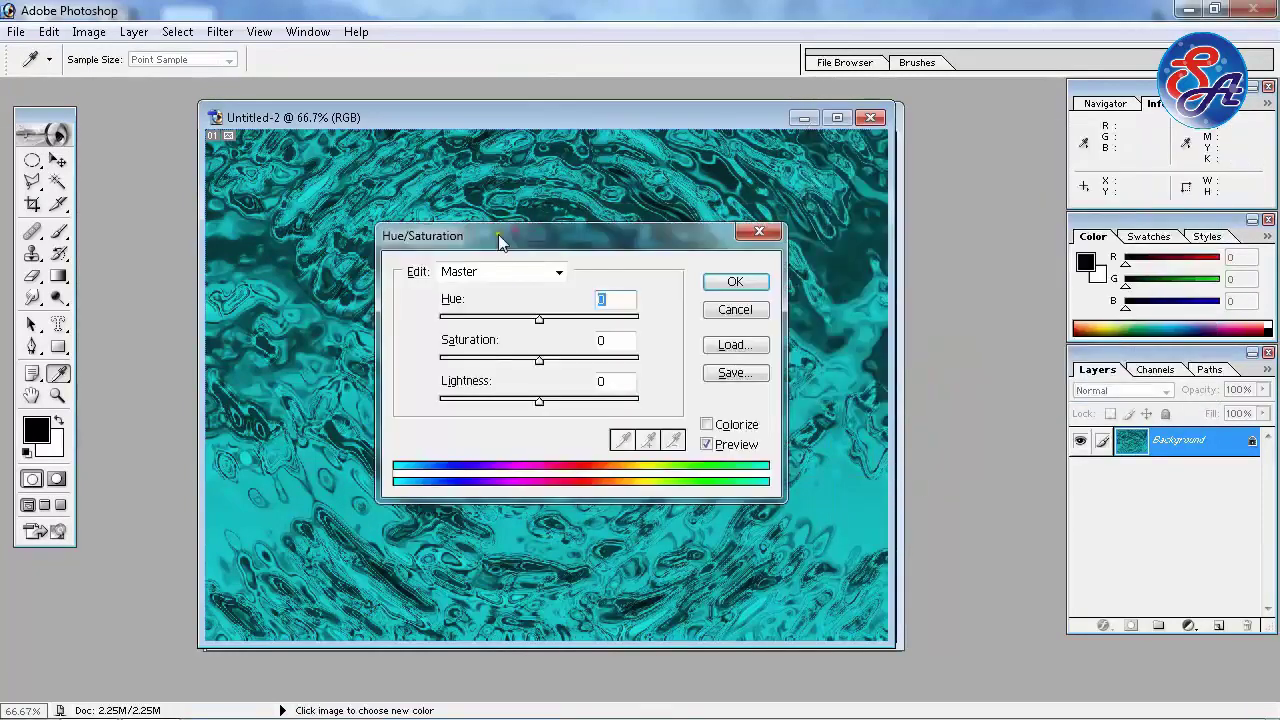
pyautogui.moveTo(540, 320); pyautogui.dragTo(553, 320)
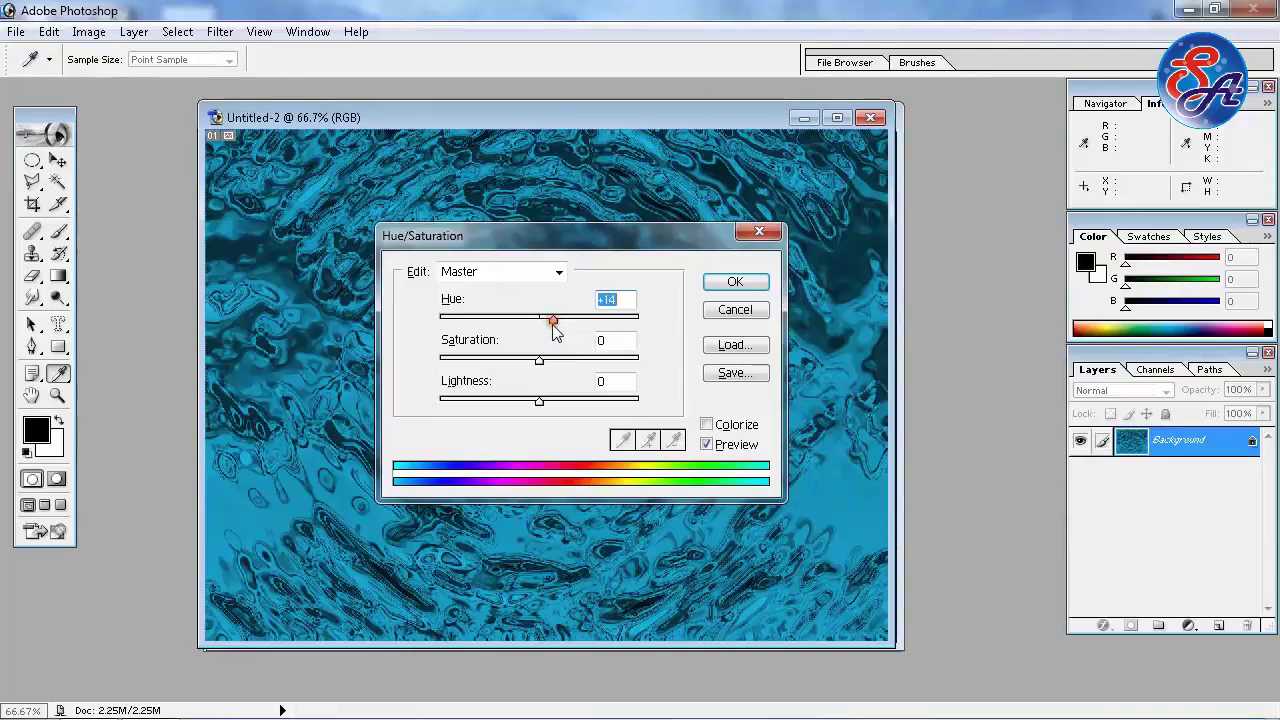
pyautogui.moveTo(540, 360); pyautogui.dragTo(539, 366)
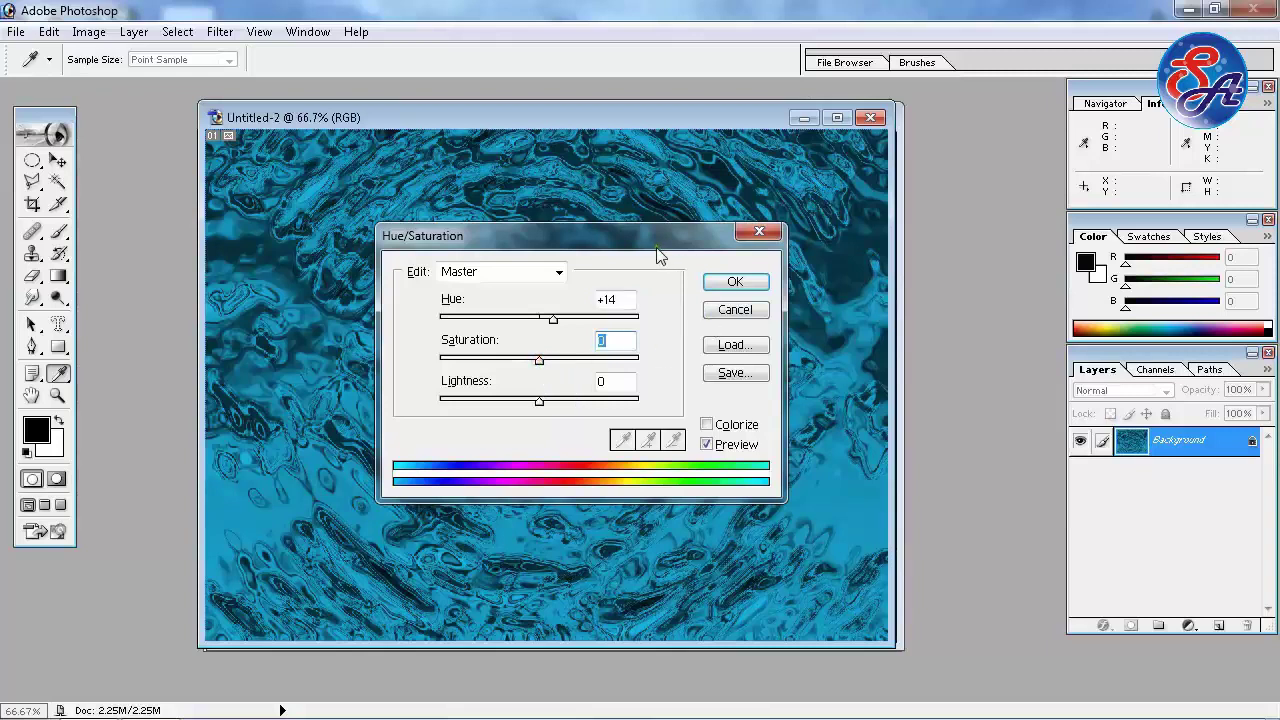
pyautogui.click(727, 283)
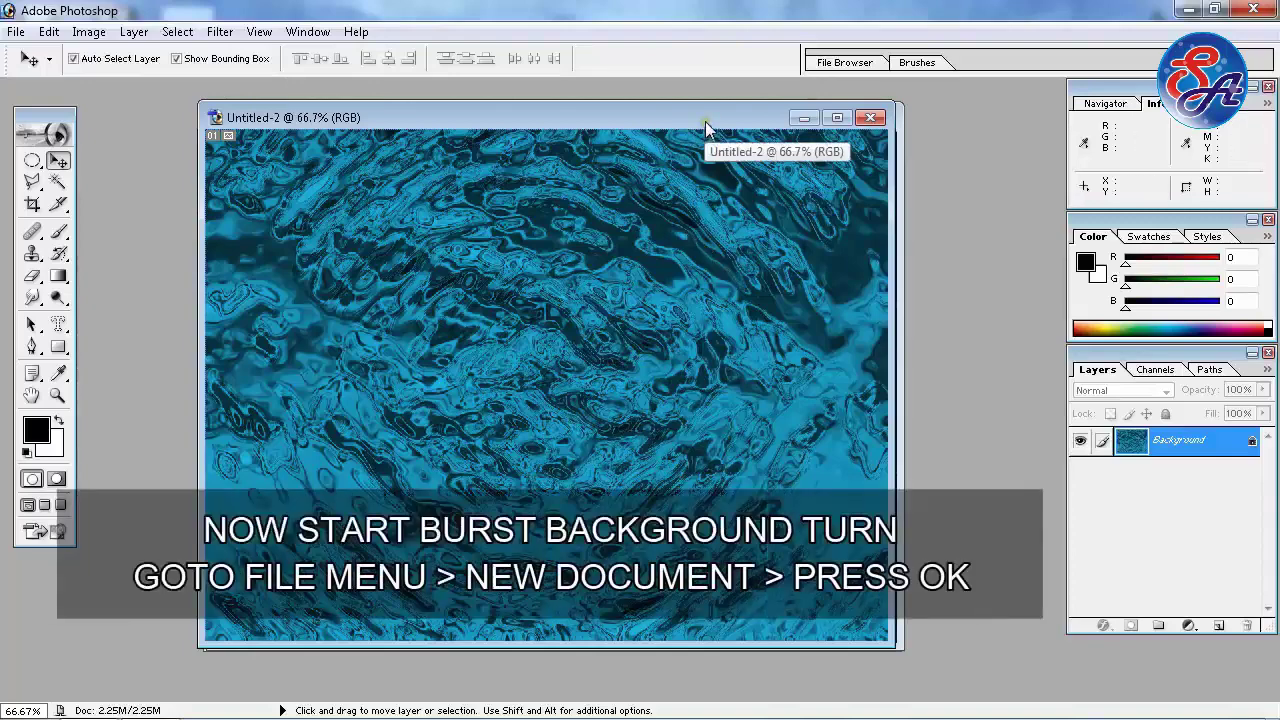
# Step: Create another new 1024×768 document, Untitled-3
pyautogui.click(16, 31)
pyautogui.click(30, 47)
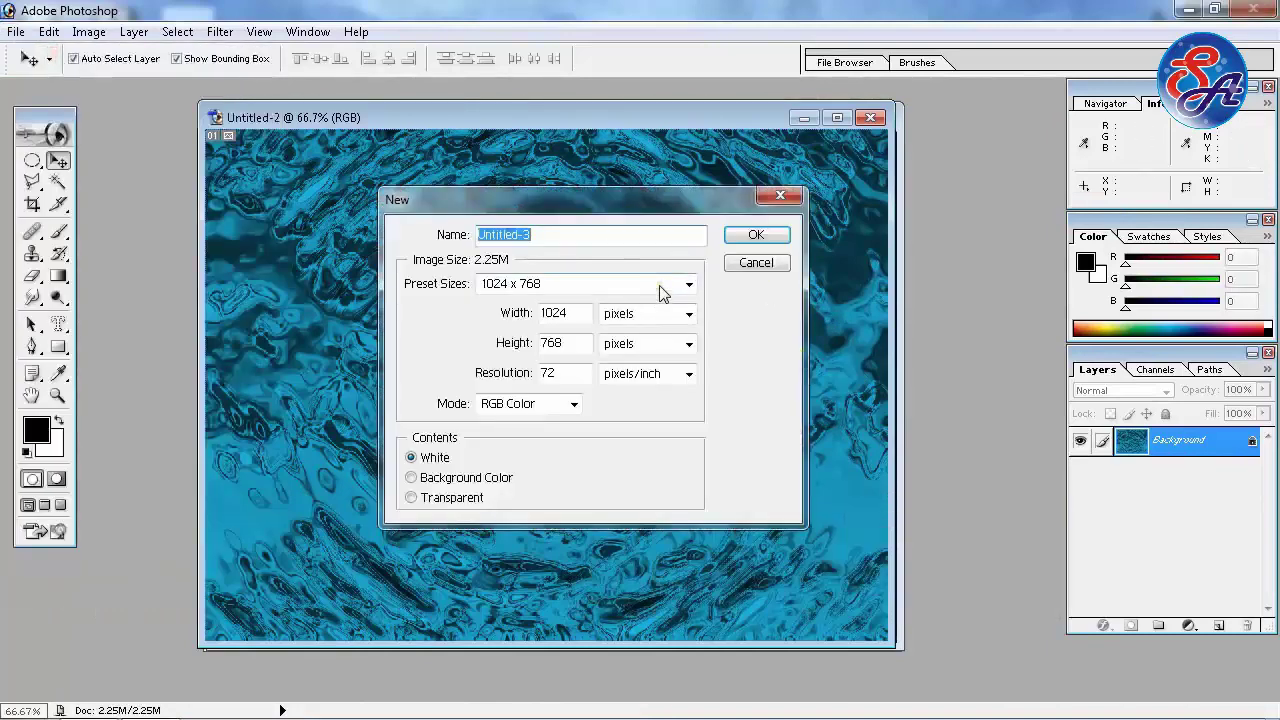
pyautogui.click(757, 236)
pyautogui.moveTo(646, 128); pyautogui.dragTo(732, 137)
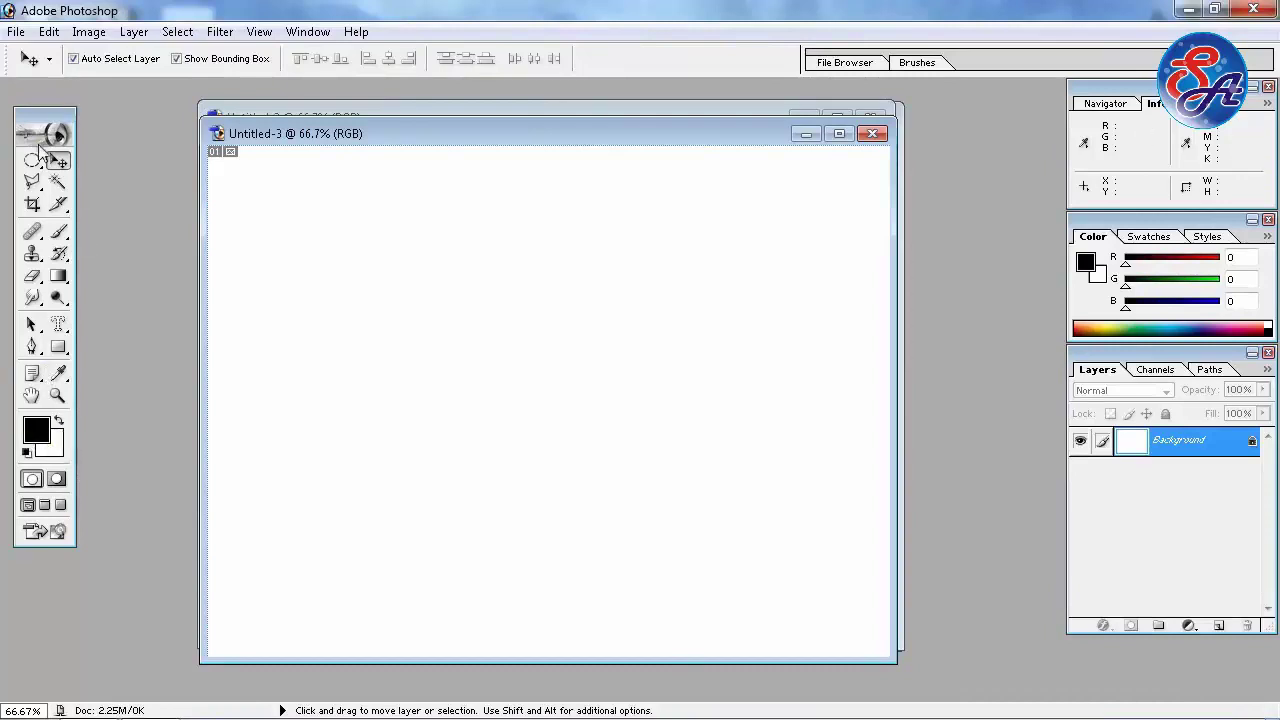
# Step: Fill the canvas with a white-to-black vertical gradient dragged from top to bottom
pyautogui.click(60, 277)
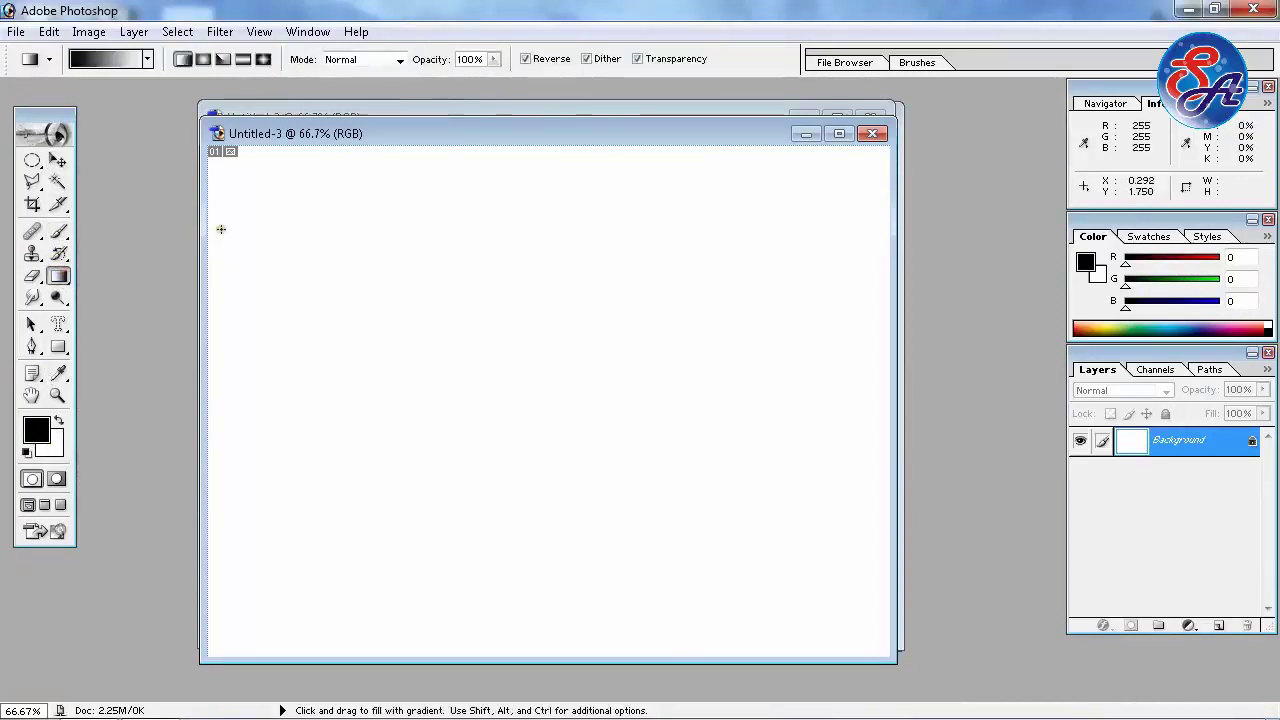
pyautogui.click(148, 60)
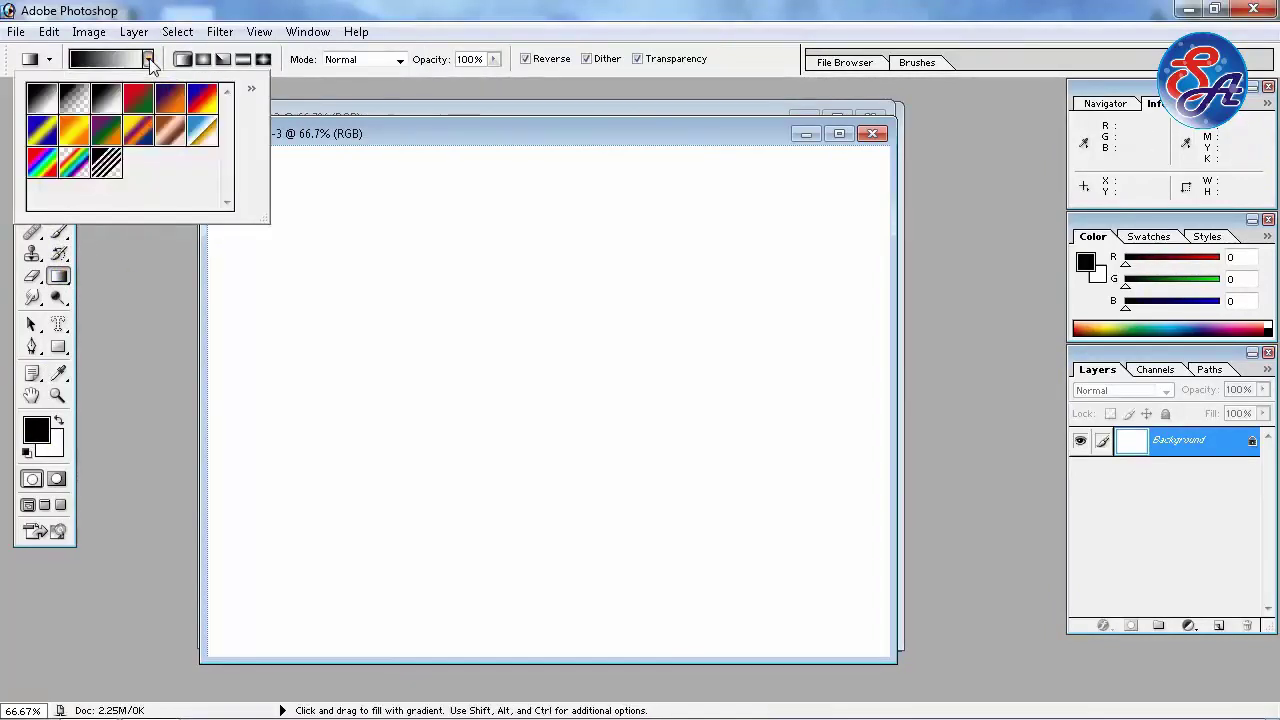
pyautogui.click(148, 60)
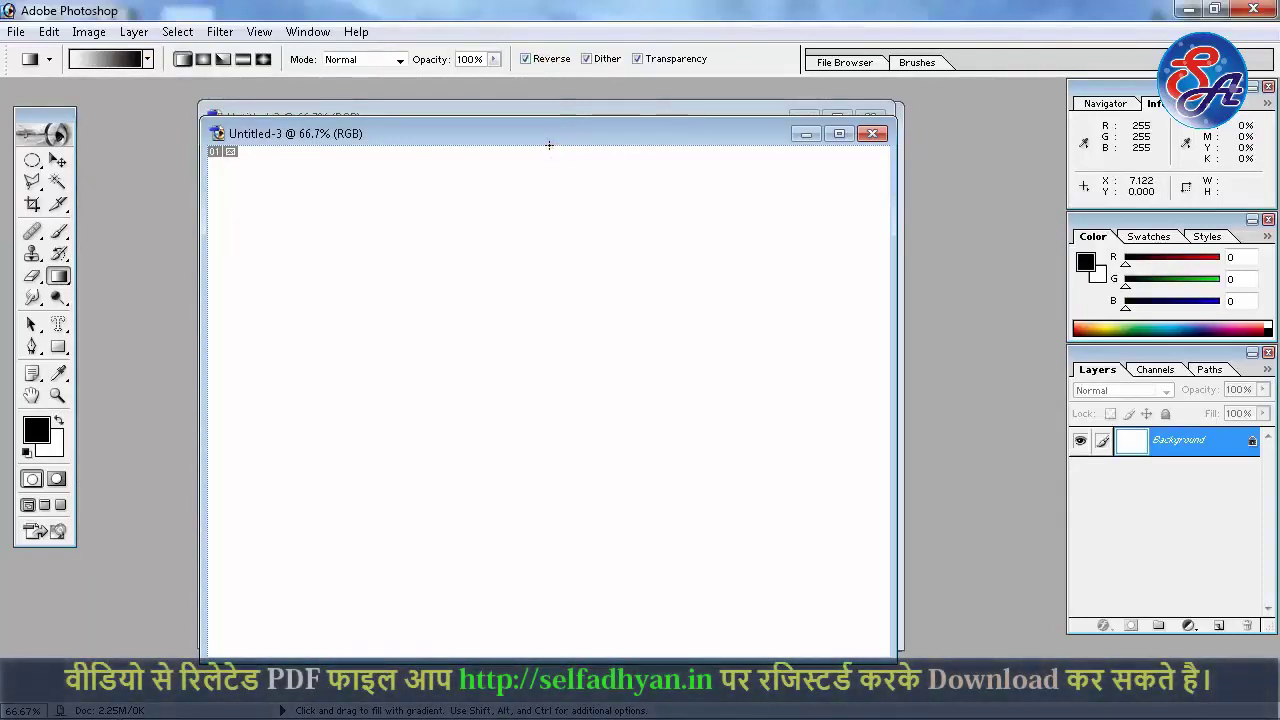
pyautogui.moveTo(549, 146); pyautogui.dragTo(594, 650)
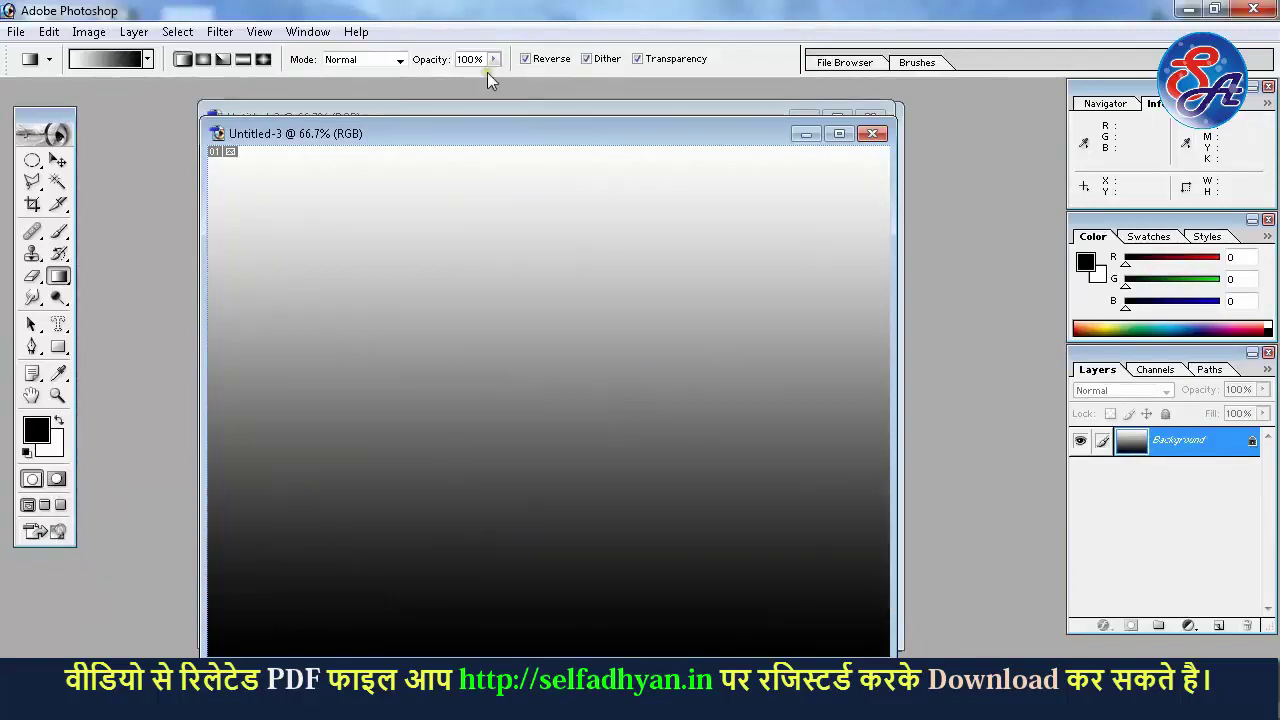
pyautogui.click(222, 32)
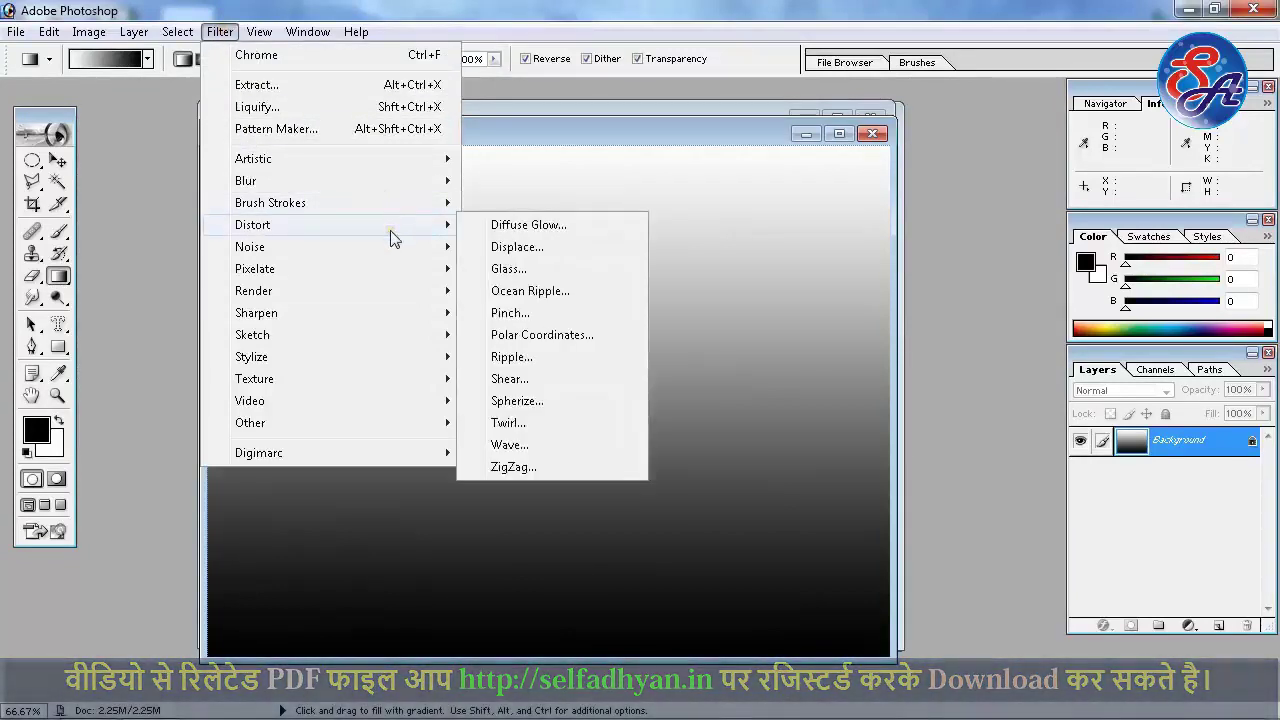
pyautogui.moveTo(252, 225)
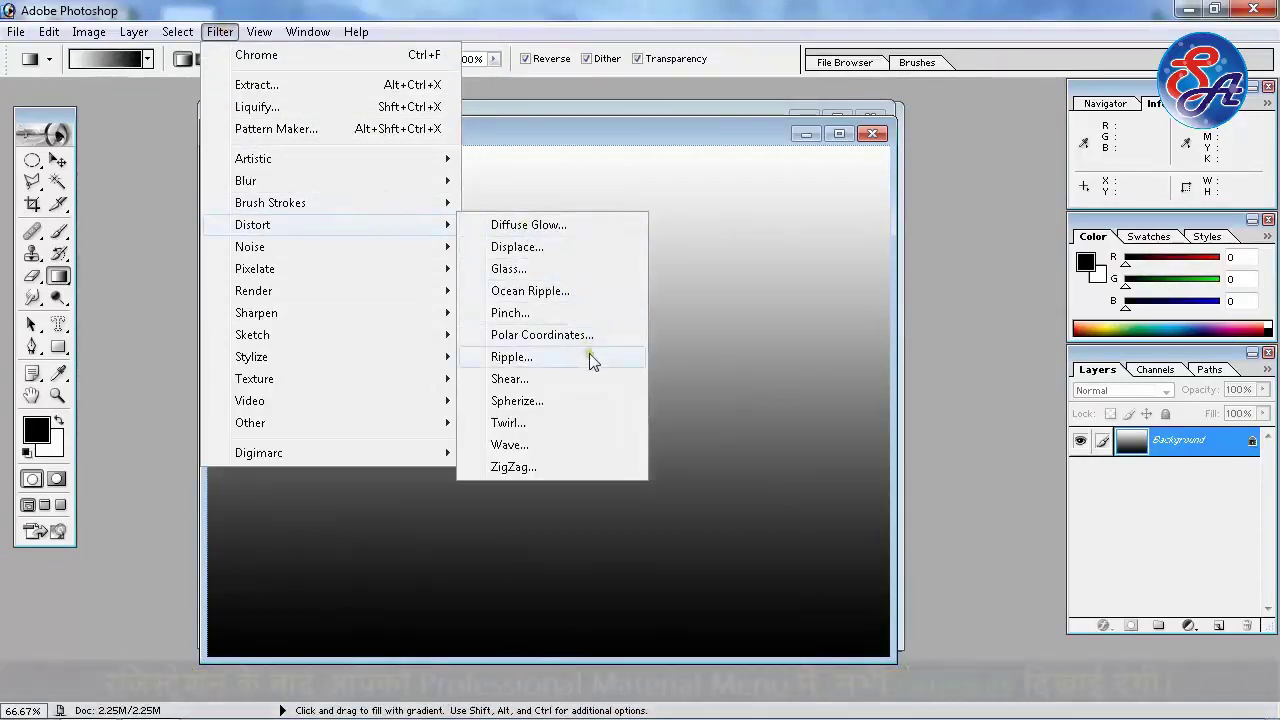
# Step: Apply a Square-type Wave distortion to break the gradient into vertical streaks
pyautogui.click(581, 446)
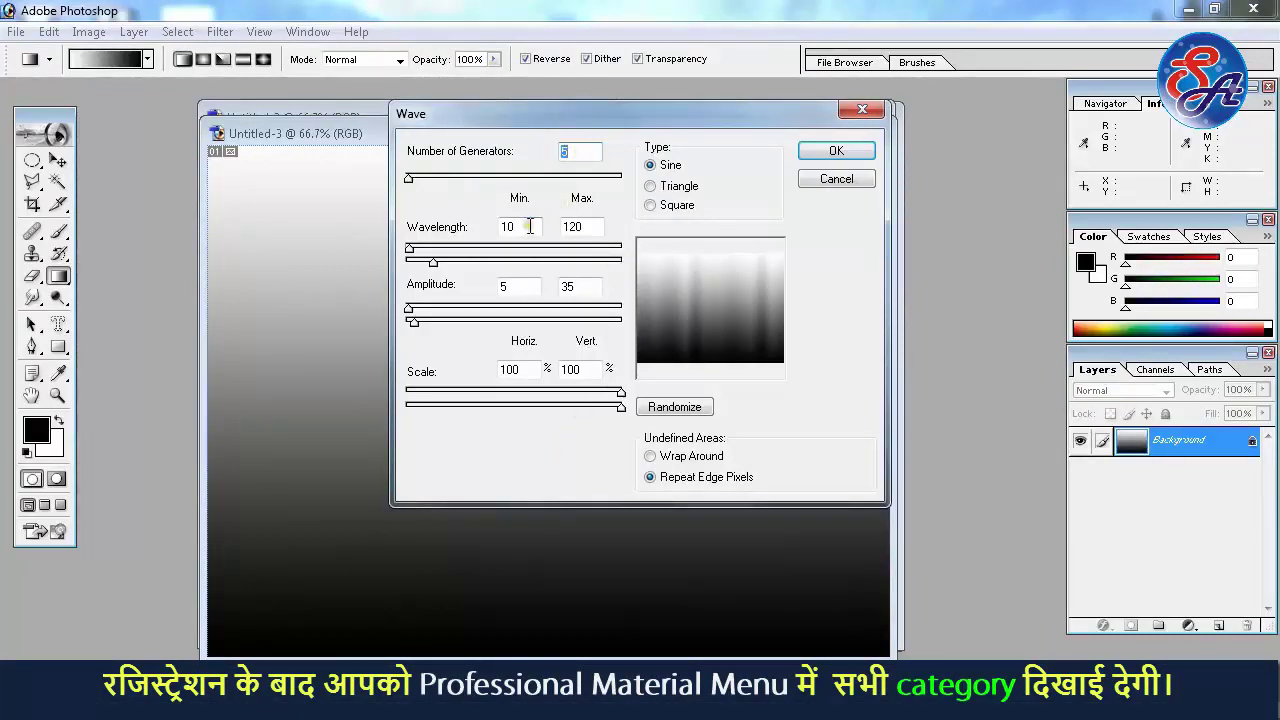
pyautogui.click(591, 227)
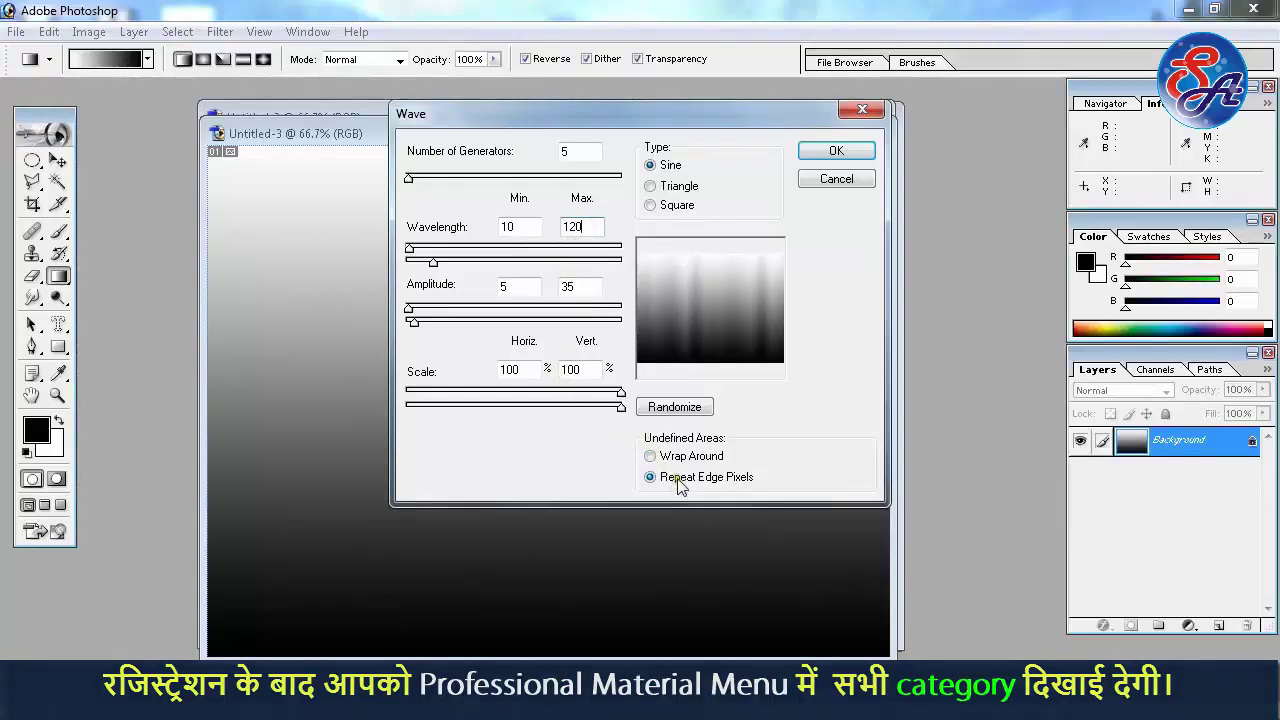
pyautogui.click(662, 205)
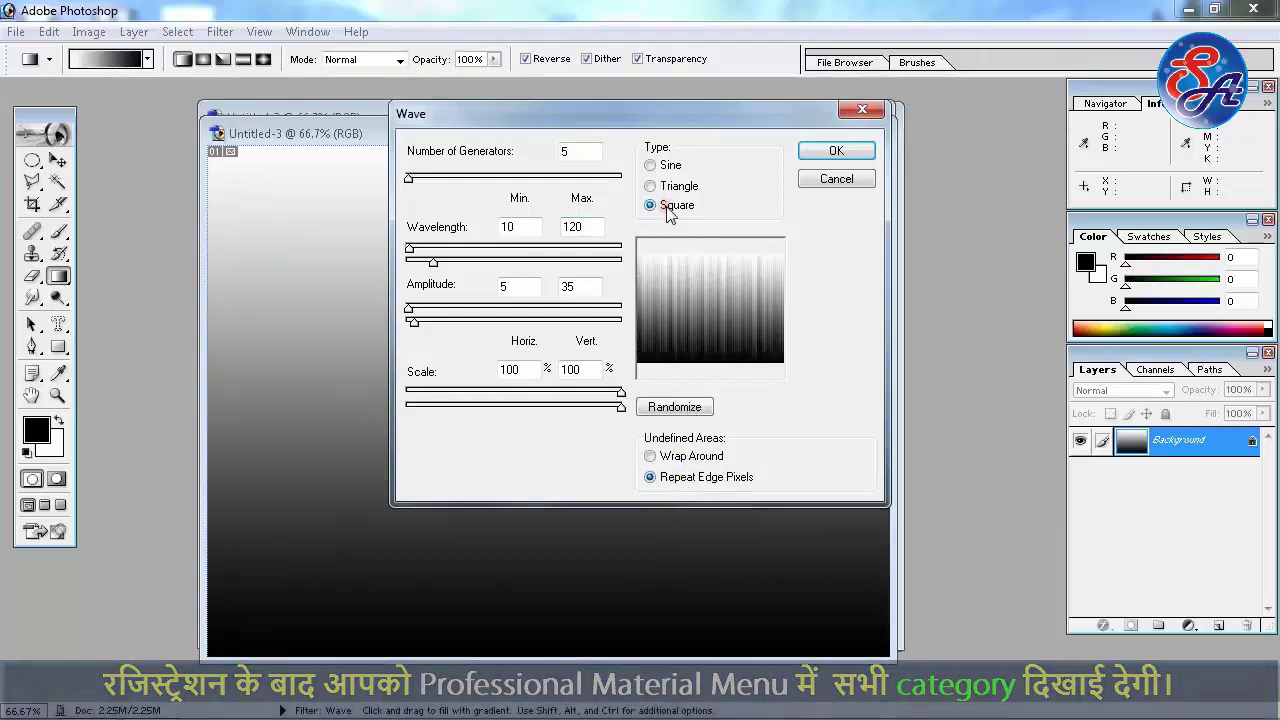
pyautogui.click(835, 153)
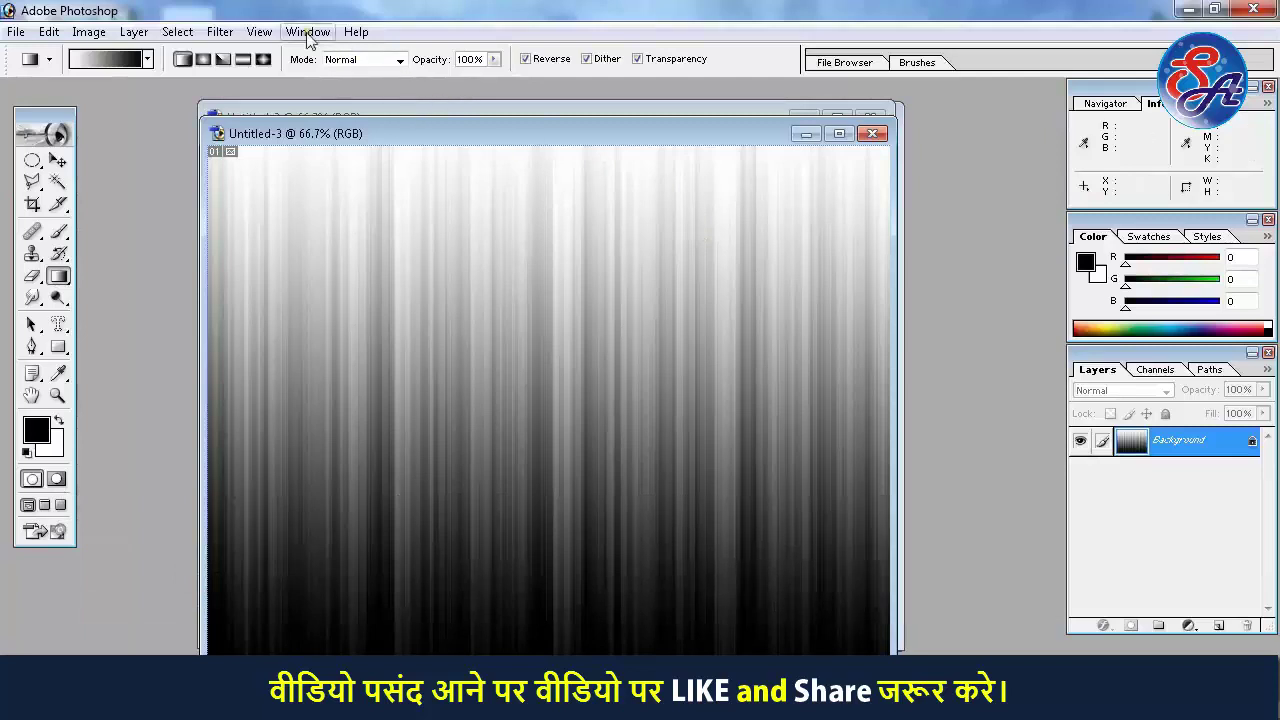
# Step: Apply Polar Coordinates (Rectangular to Polar) to wrap the streaks into a starburst
pyautogui.click(220, 32)
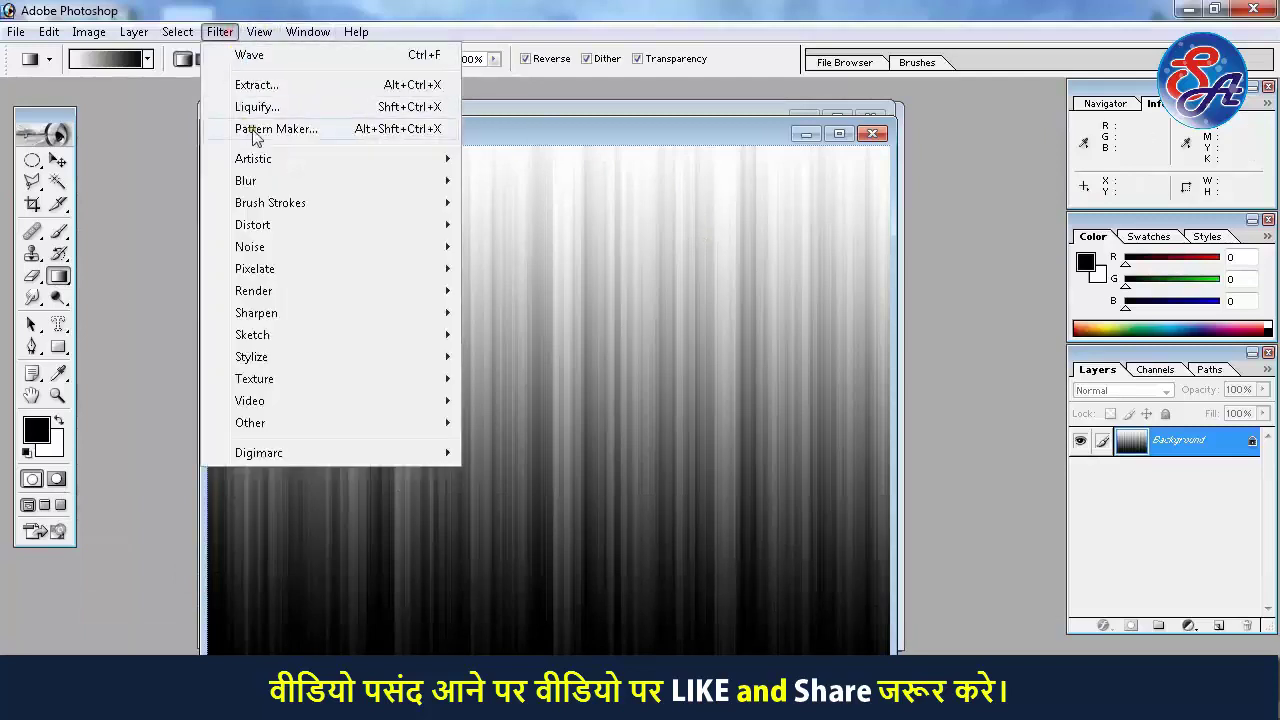
pyautogui.moveTo(252, 225)
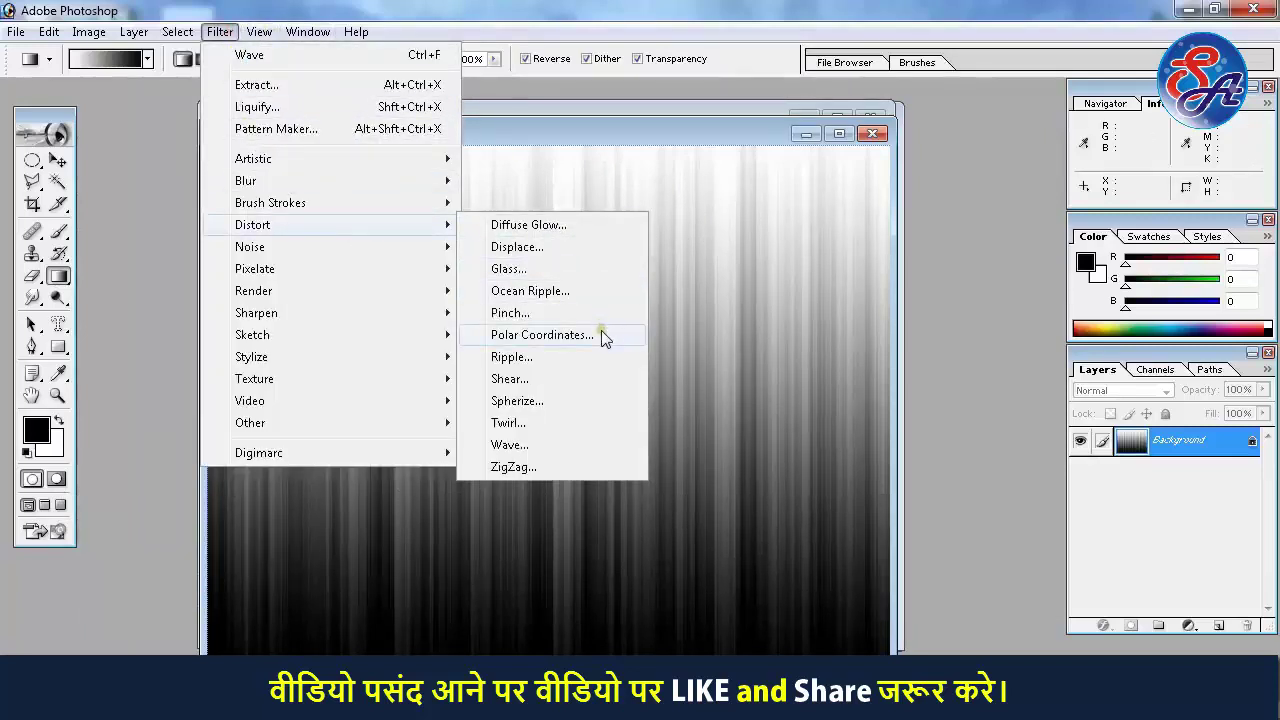
pyautogui.click(601, 335)
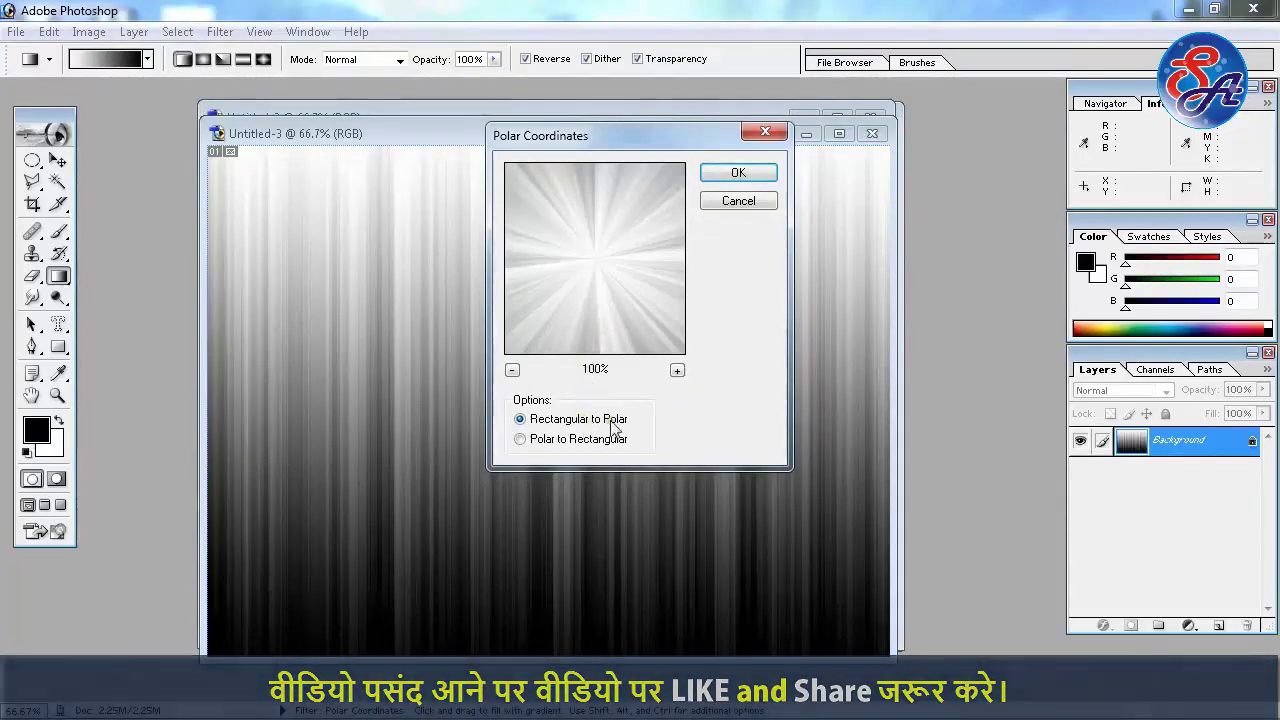
pyautogui.click(739, 176)
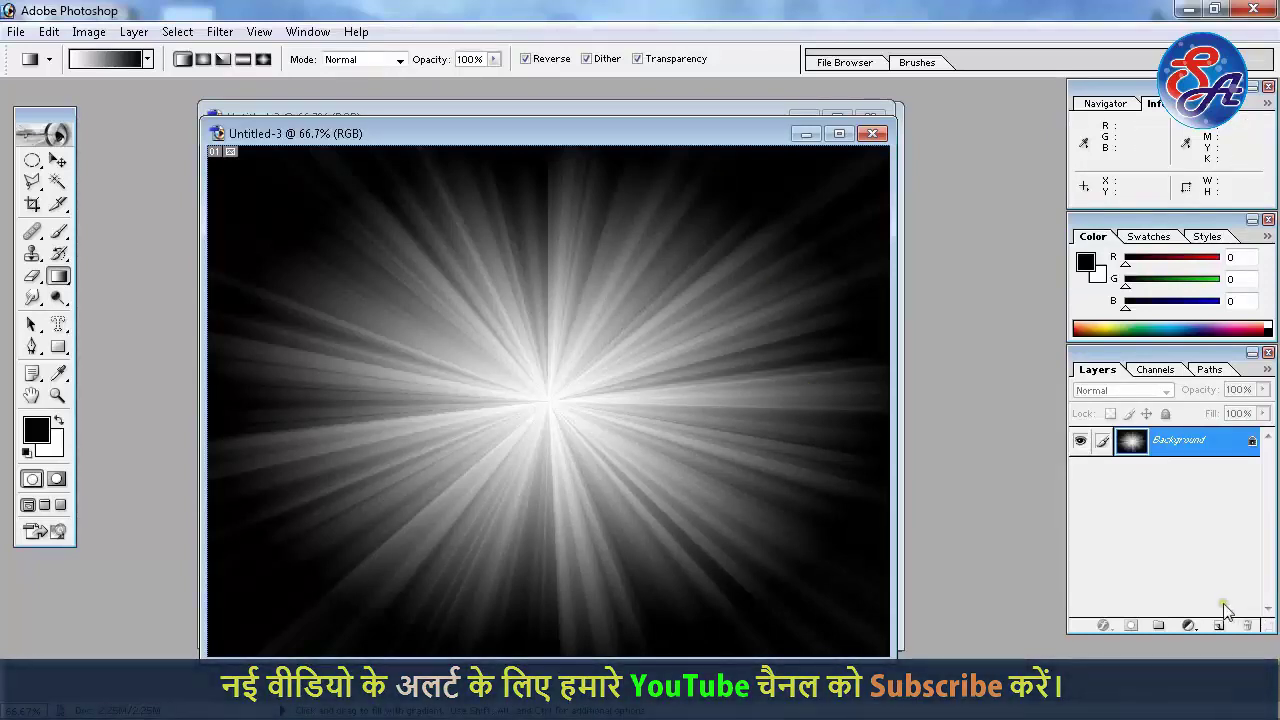
# Step: Add a Color Balance adjustment layer with midtone levels 100, -48 and -41
pyautogui.click(1190, 627)
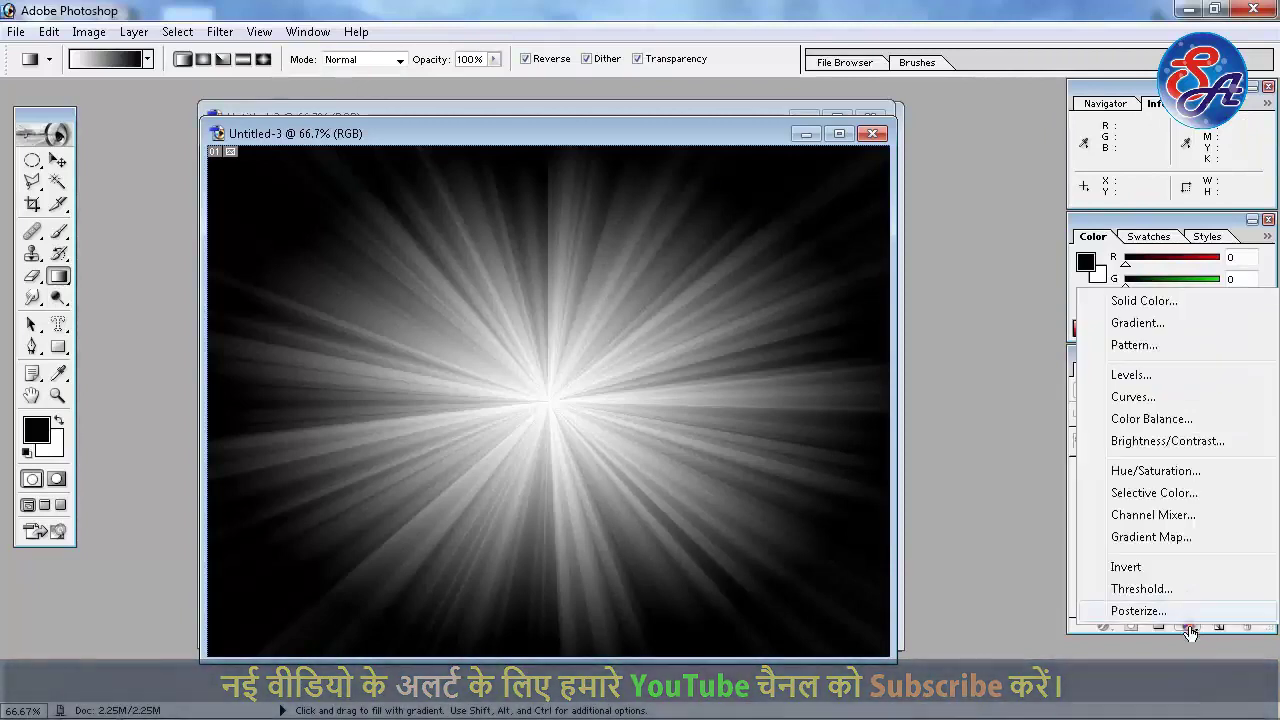
pyautogui.click(1195, 418)
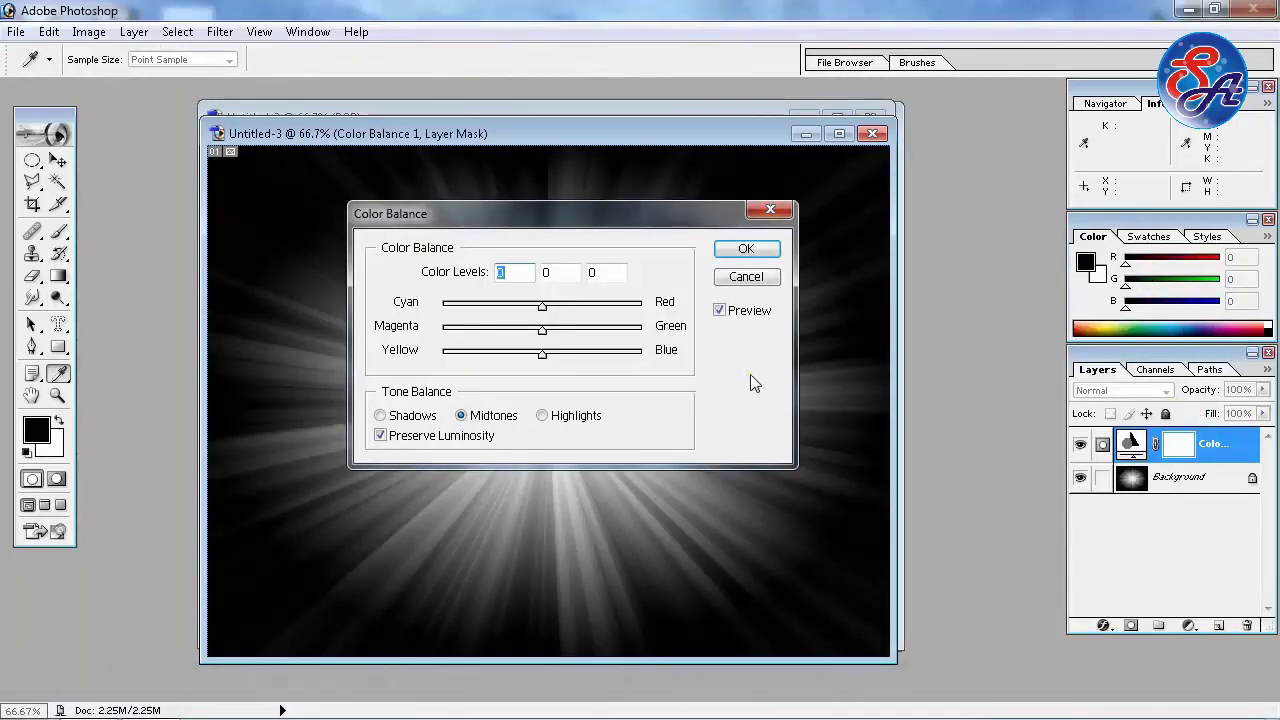
pyautogui.moveTo(578, 314); pyautogui.dragTo(638, 312)
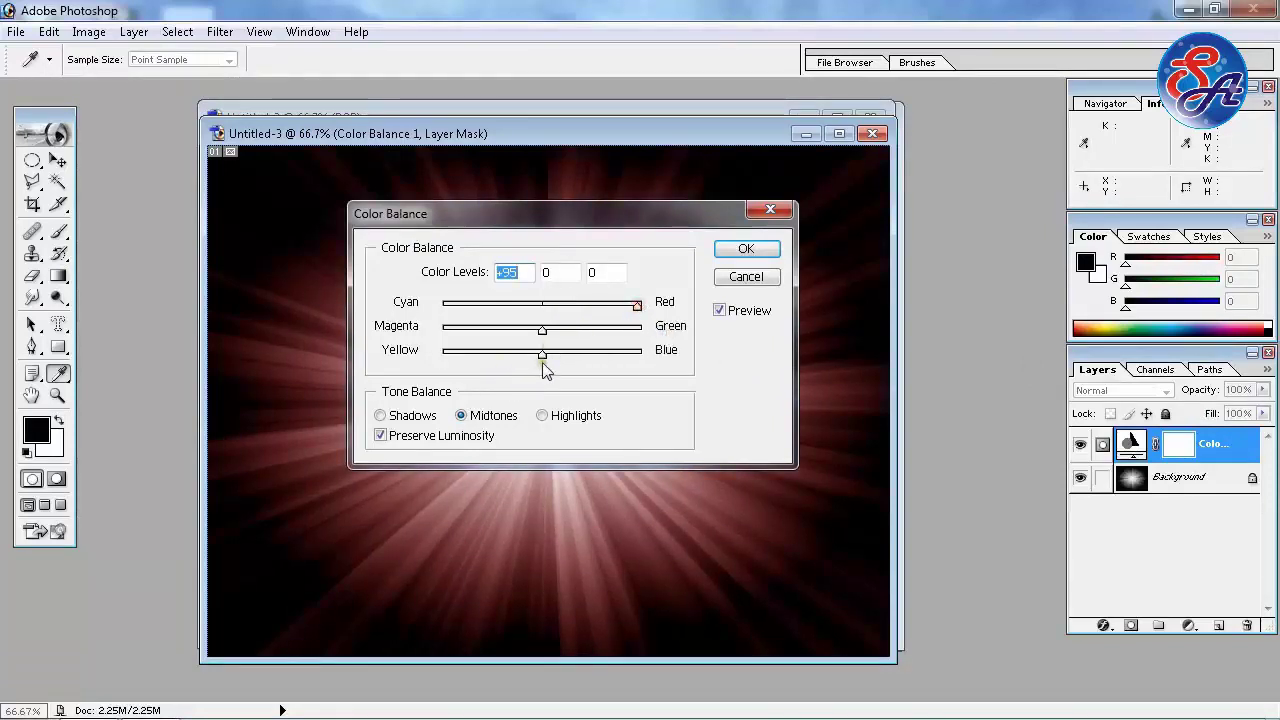
pyautogui.moveTo(542, 356)
pyautogui.mouseDown()
pyautogui.moveTo(477, 357)
pyautogui.moveTo(503, 366)
pyautogui.mouseUp()
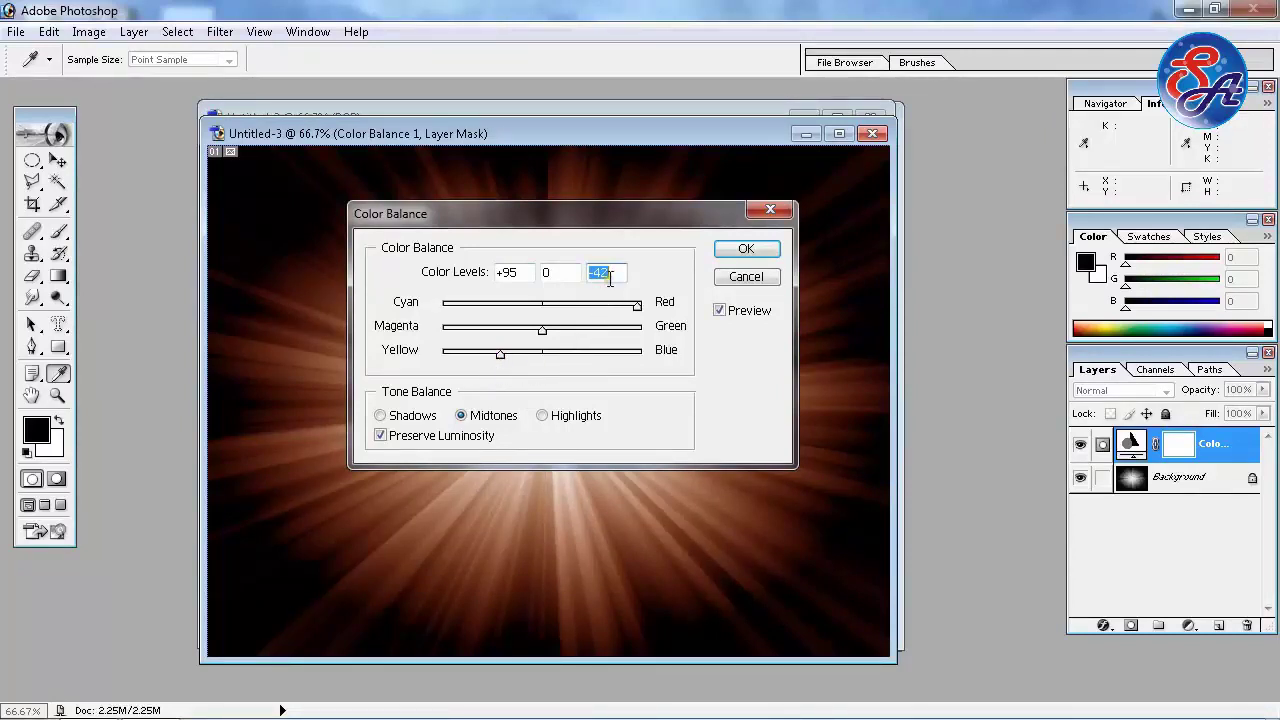
pyautogui.moveTo(528, 272); pyautogui.dragTo(480, 271)
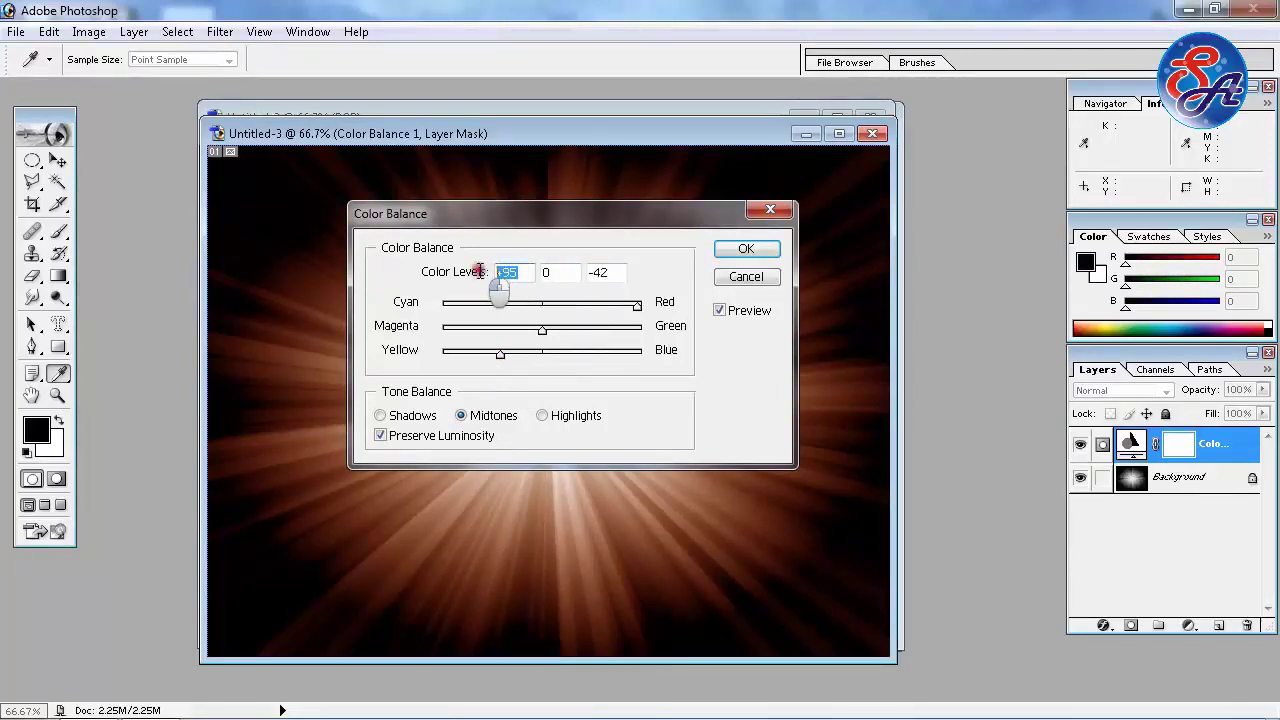
pyautogui.write('10')
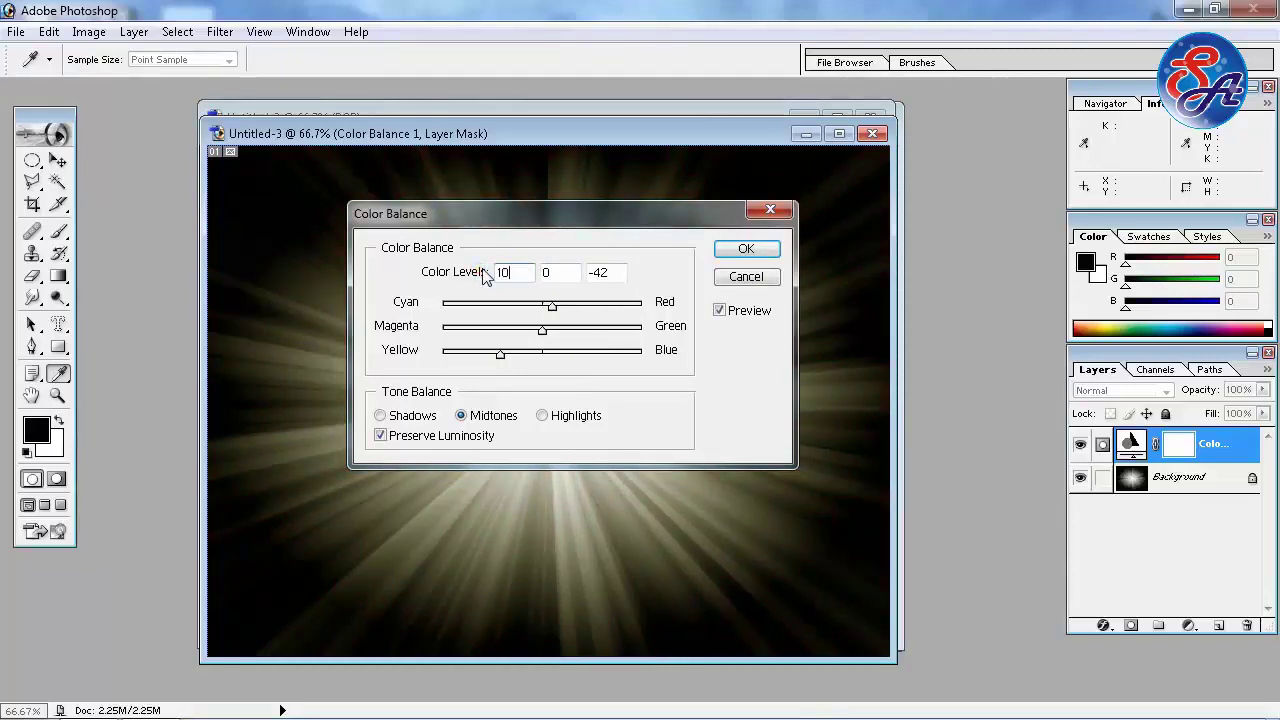
pyautogui.write('0')
pyautogui.moveTo(567, 273); pyautogui.dragTo(512, 265)
pyautogui.write('-4')
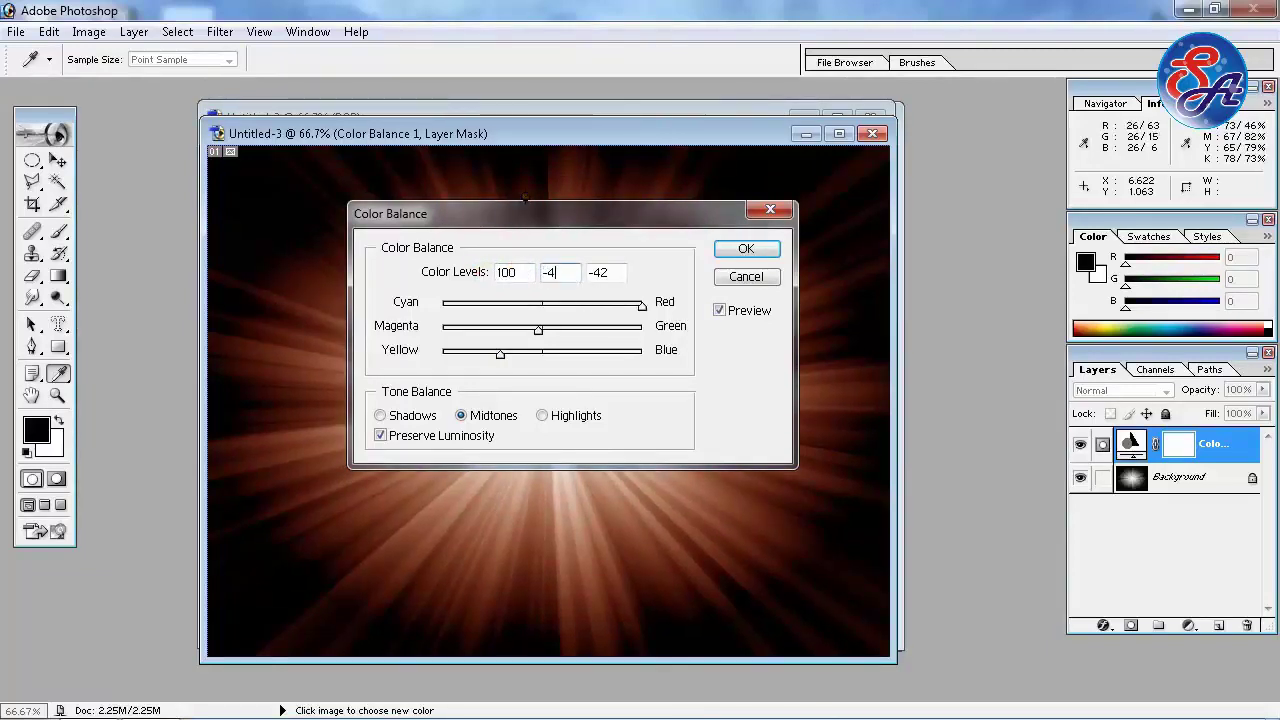
pyautogui.write('8')
pyautogui.moveTo(616, 272); pyautogui.dragTo(582, 272)
pyautogui.write('-41')
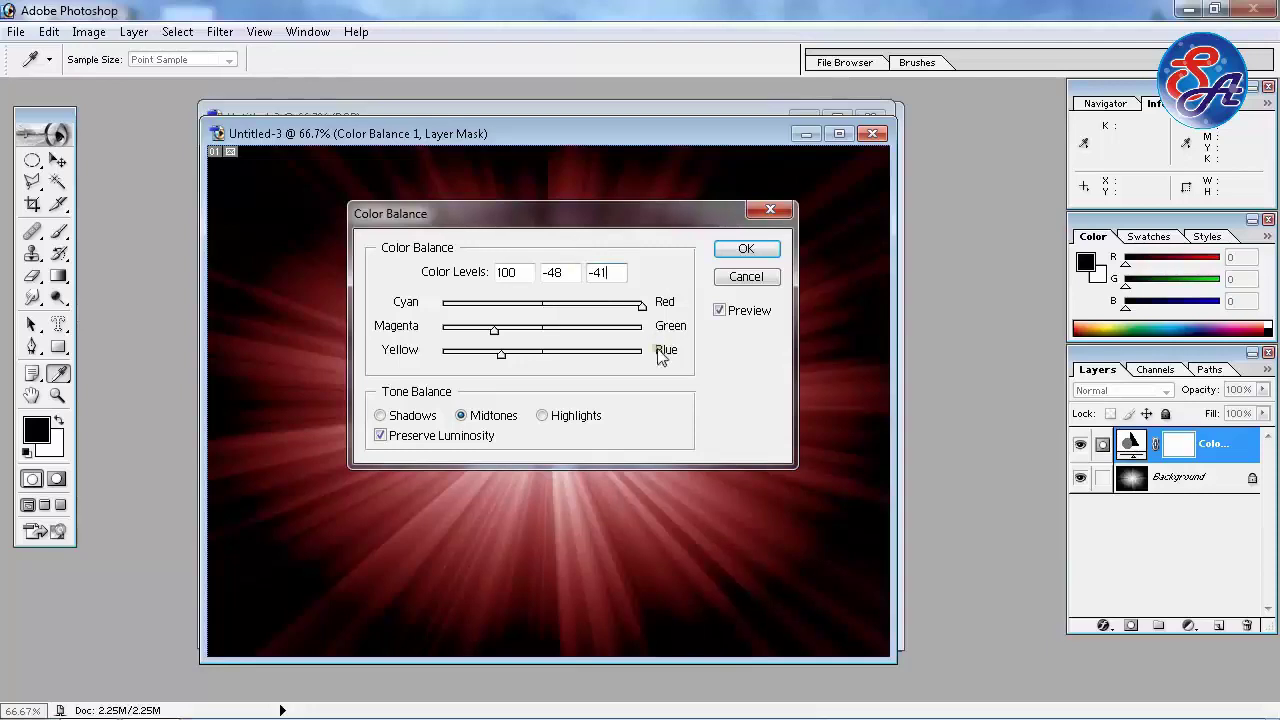
pyautogui.click(745, 250)
pyautogui.press('g')
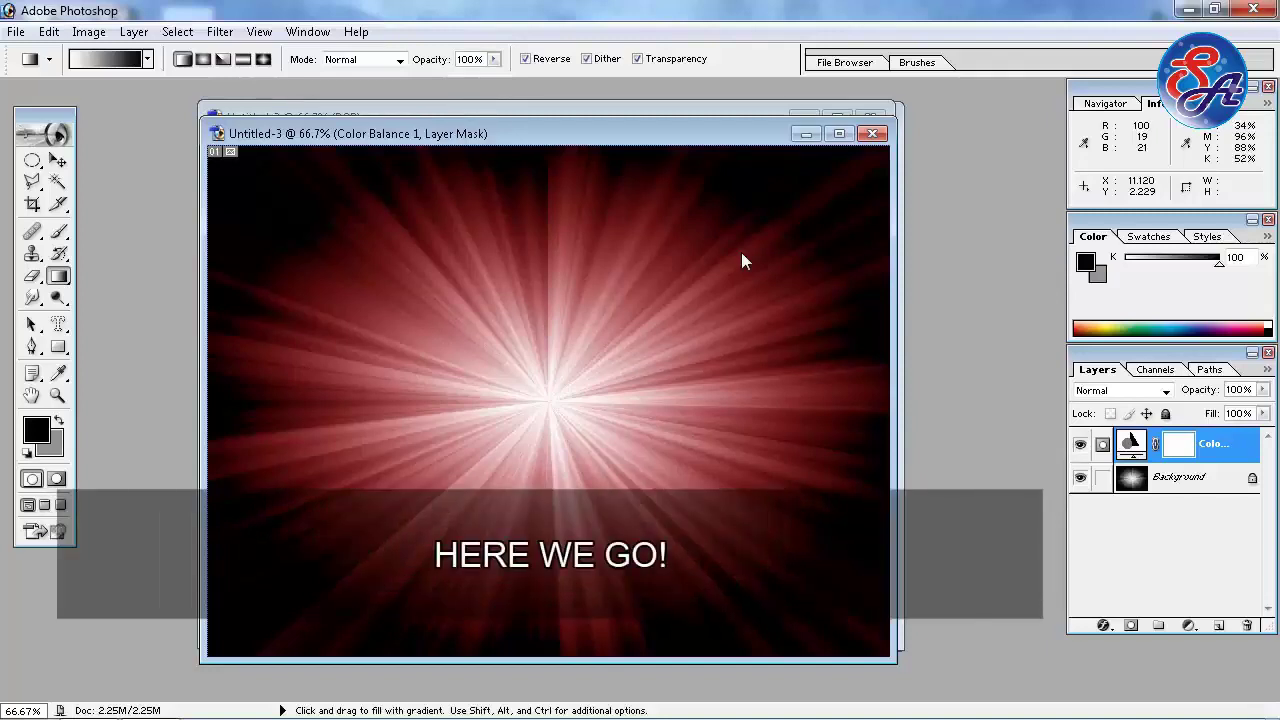
# Step: Tile the Lava, Untitled-1, Untitled-2 and Untitled-3 documents side by side via Window > Documents > Tile
pyautogui.click(308, 31)
pyautogui.moveTo(345, 55)
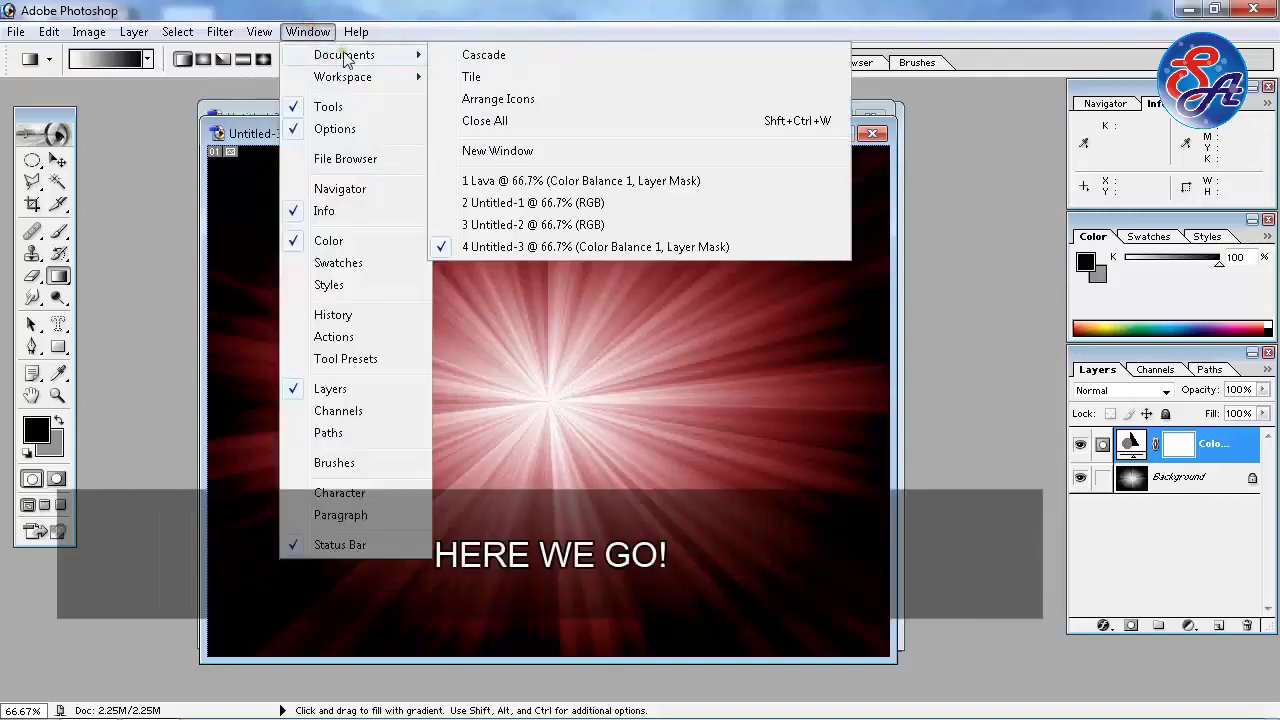
pyautogui.click(518, 80)
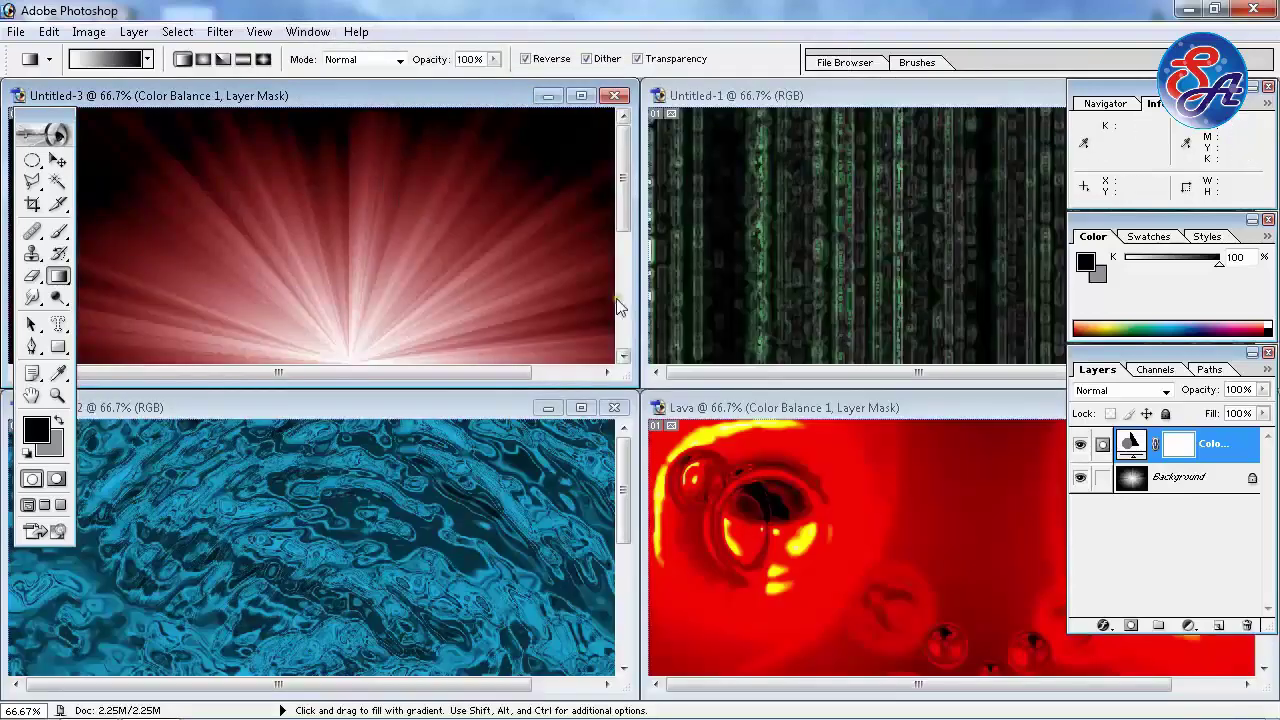